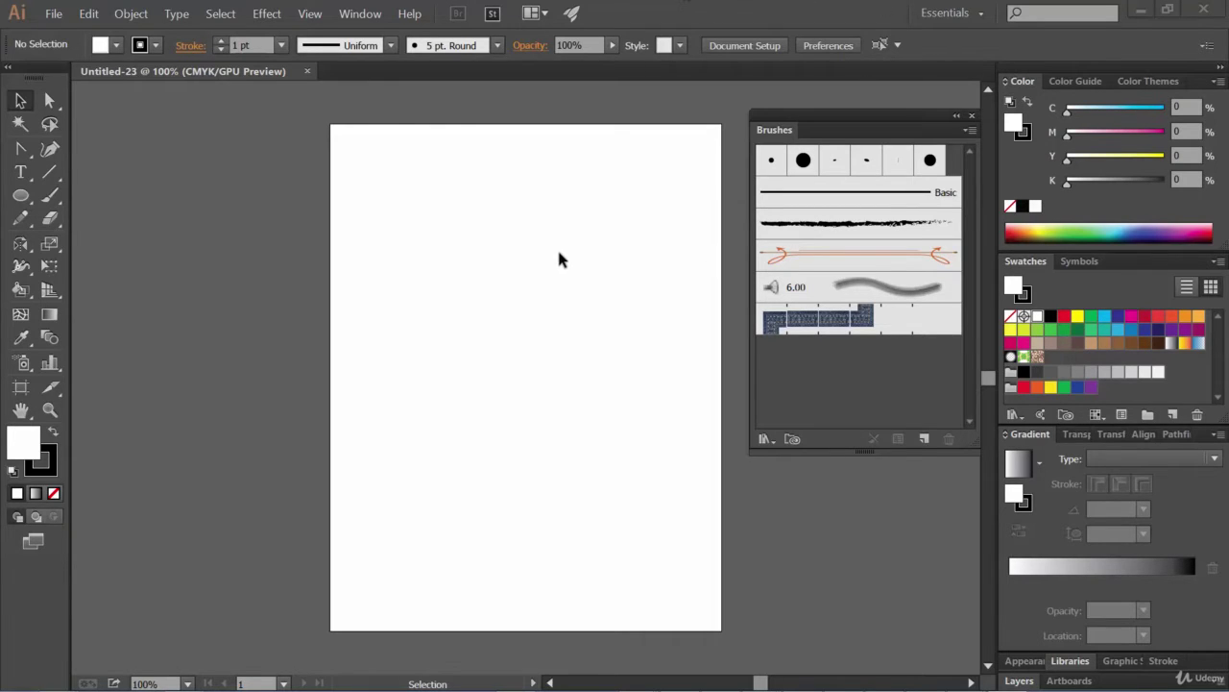
Draw a circle with white fill and a thin black outline in the upper-left area of the artboard using the Ellipse tool.
{"action": "left_click", "coordinate": [20, 196]}
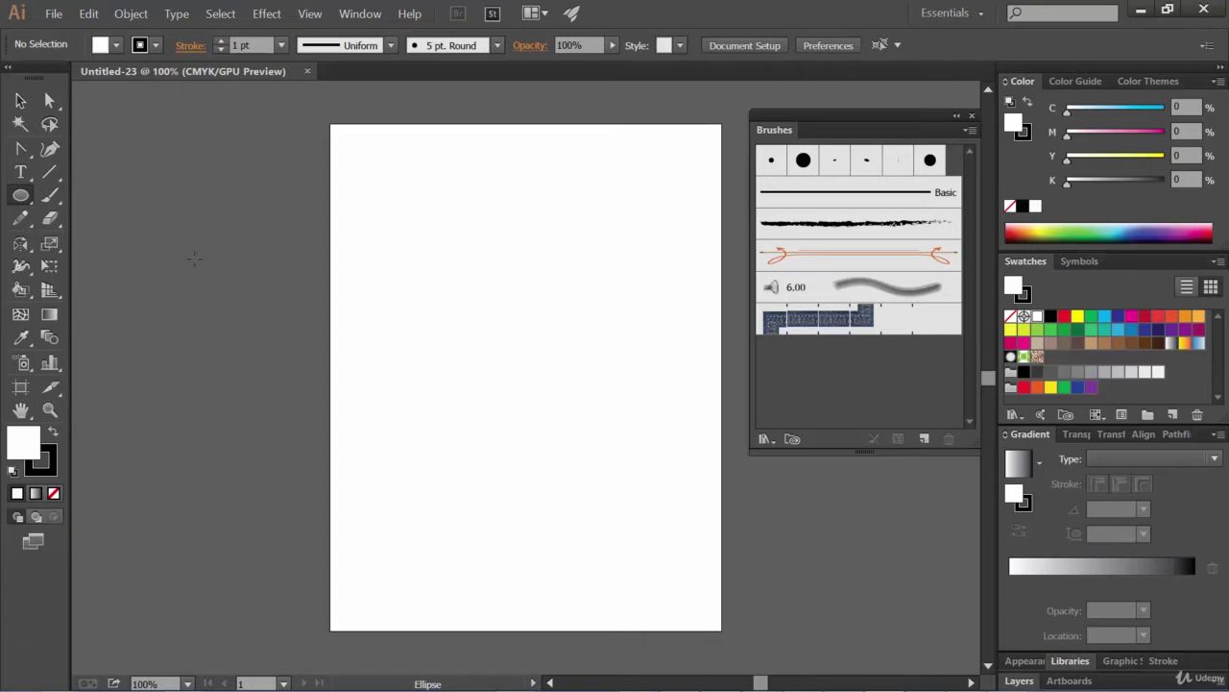
{"action": "left_click", "coordinate": [22, 196]}
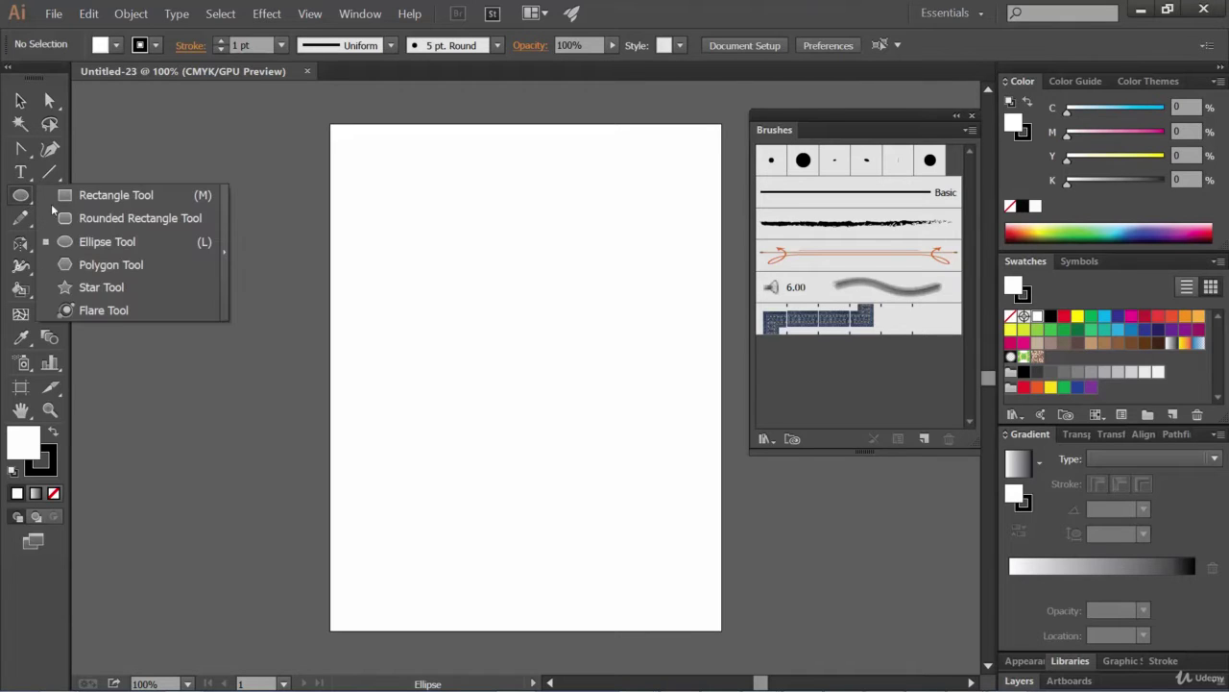
{"action": "left_click", "coordinate": [86, 241]}
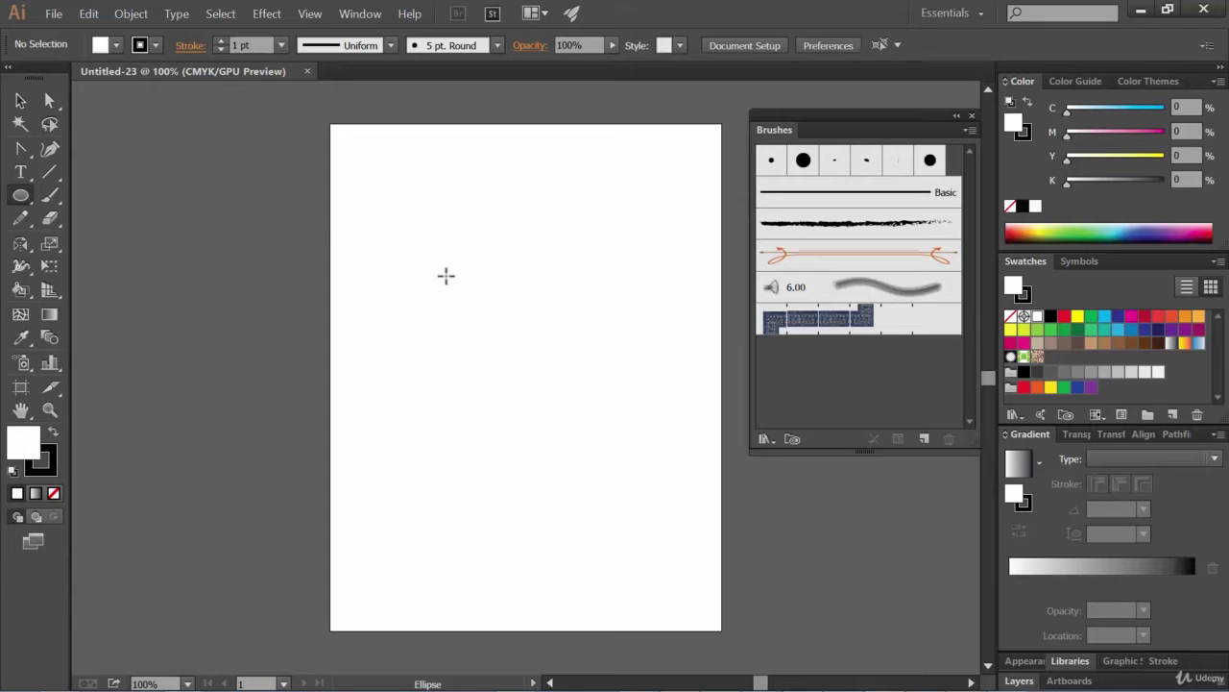
{"action": "left_click_drag", "start_coordinate": [414, 232], "coordinate": [467, 276]}
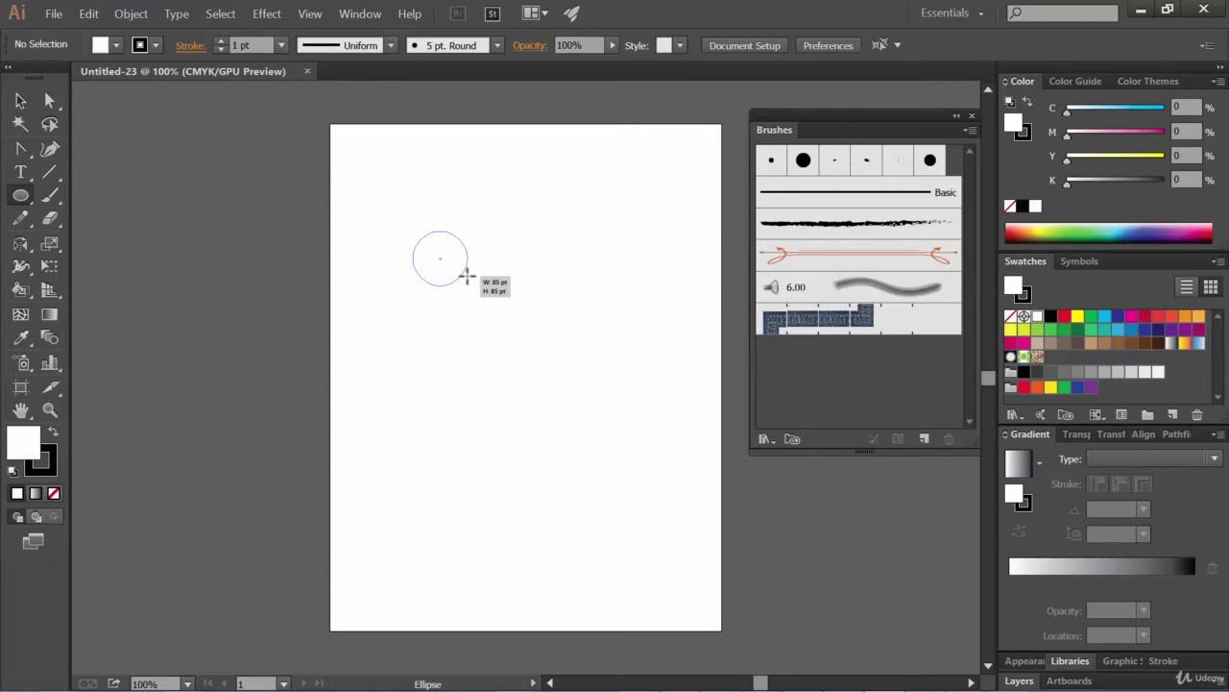
{"action": "left_click_drag", "start_coordinate": [466, 277], "coordinate": [476, 290]}
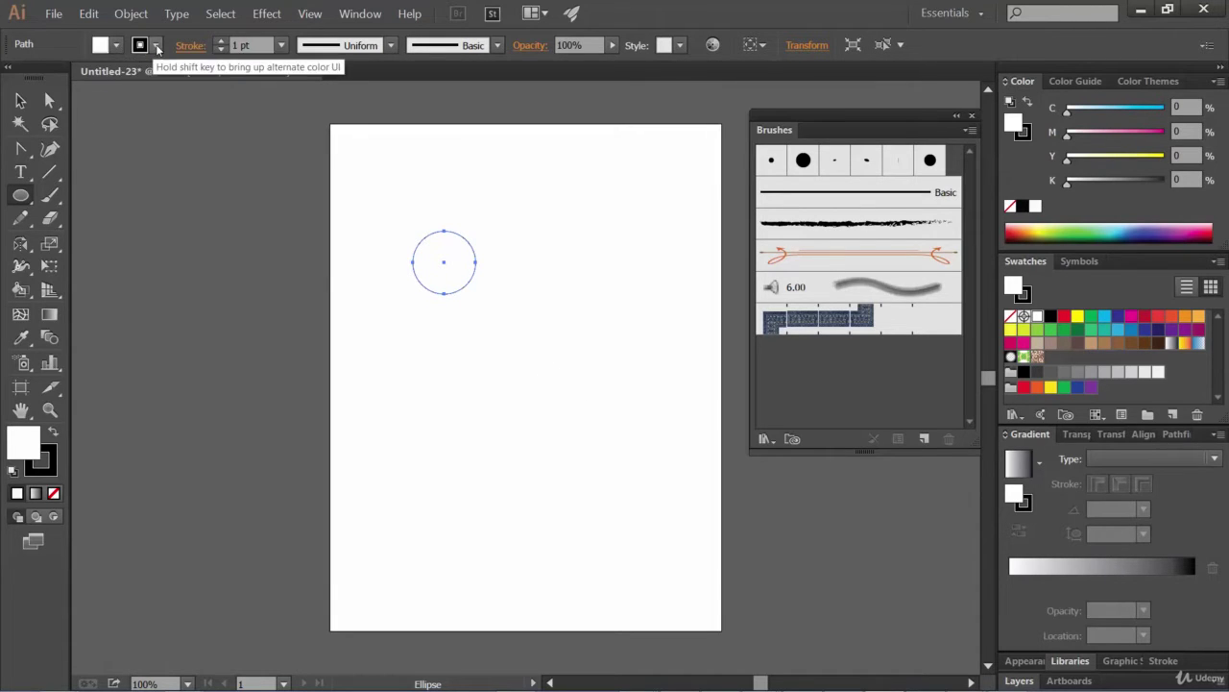
{"action": "left_click", "coordinate": [118, 48]}
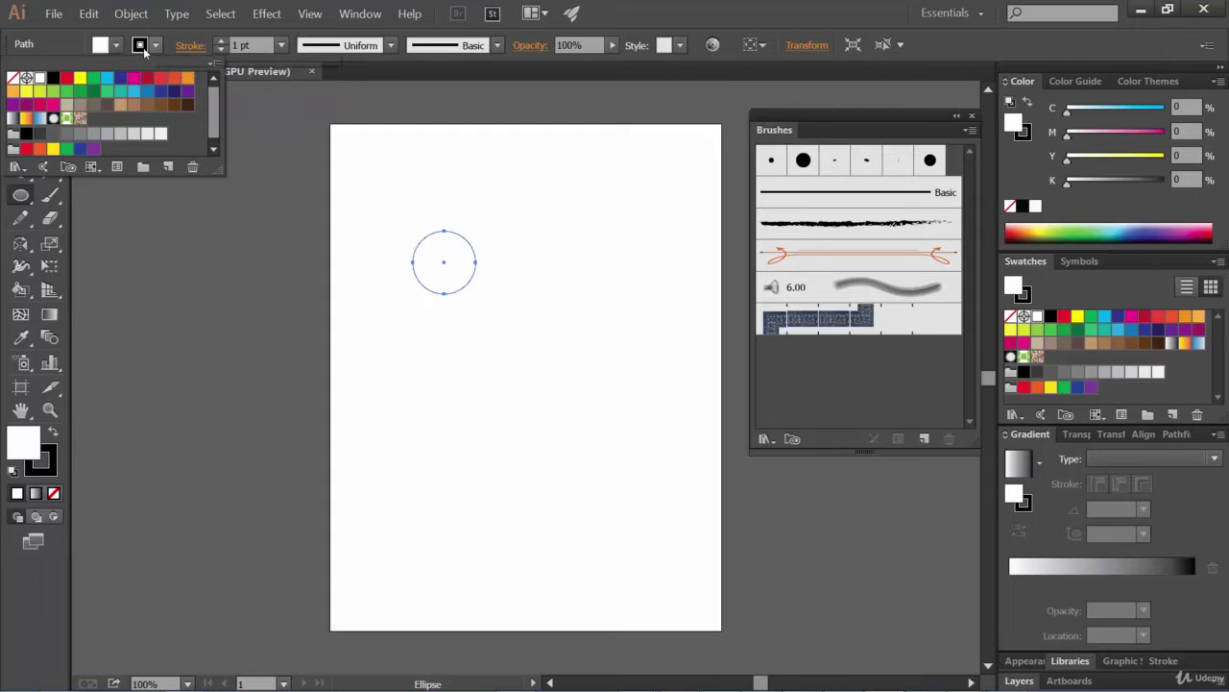
{"action": "key", "text": "Escape"}
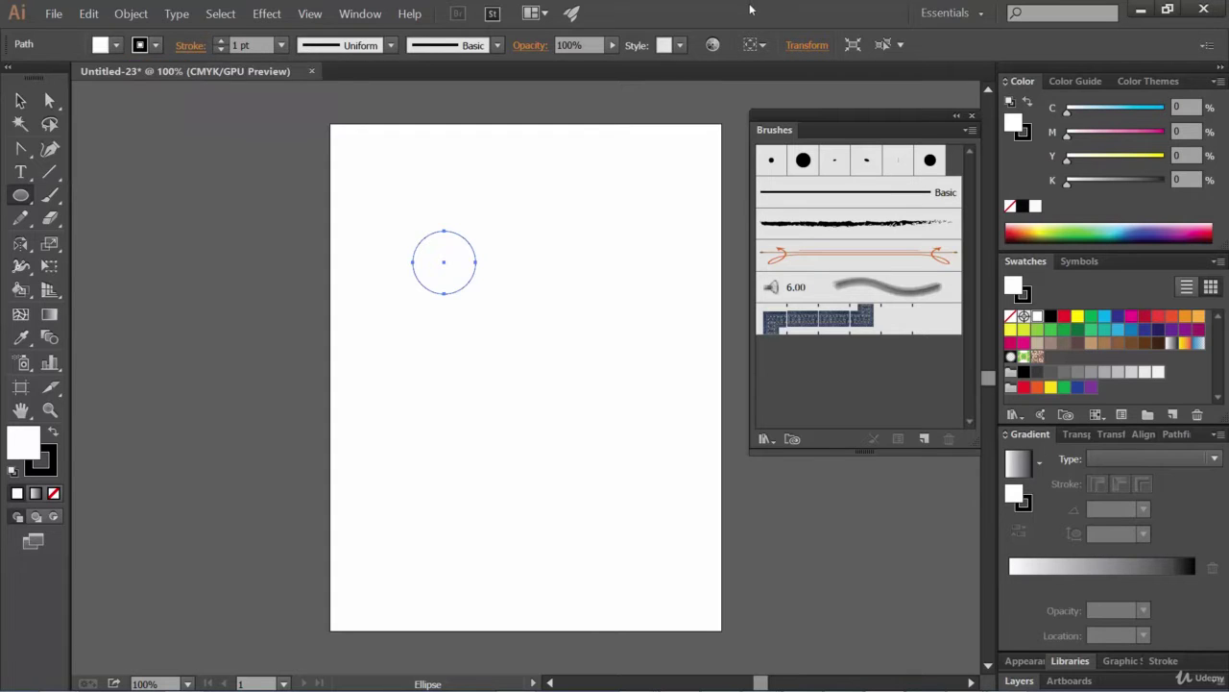
Duplicate the circle half its width to the right and scale the copy down proportionally about its centre.
{"action": "left_click", "coordinate": [21, 102]}
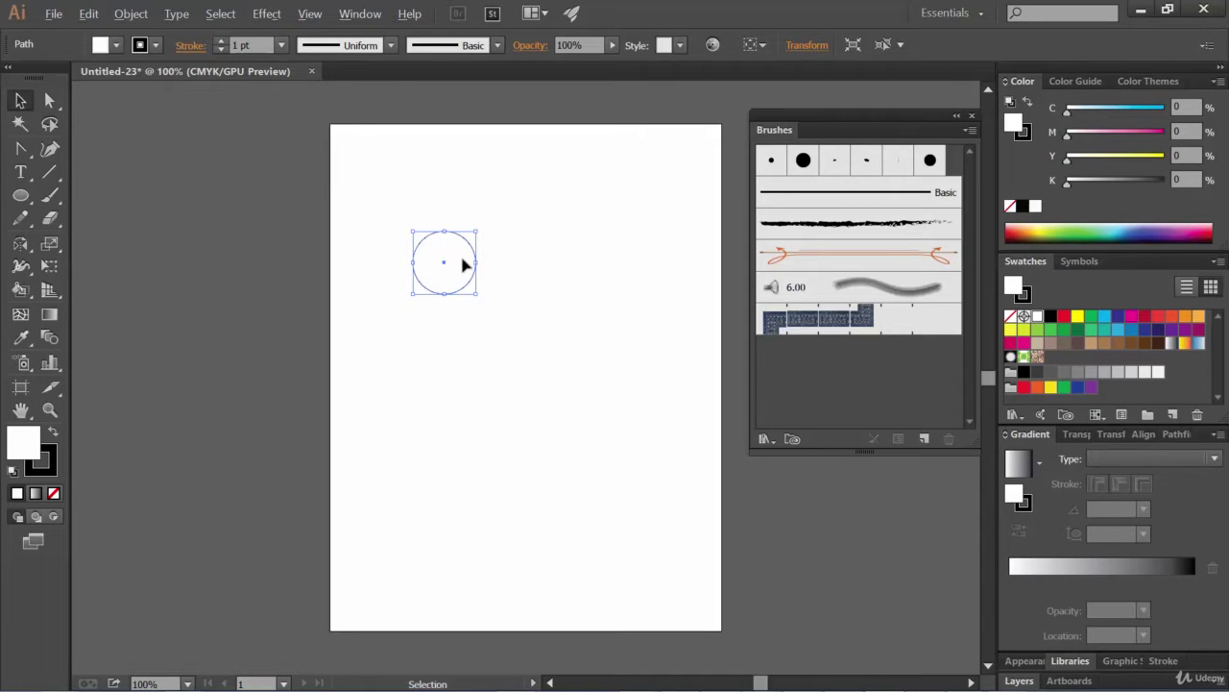
{"action": "left_click_drag", "start_coordinate": [458, 266], "coordinate": [489, 265]}
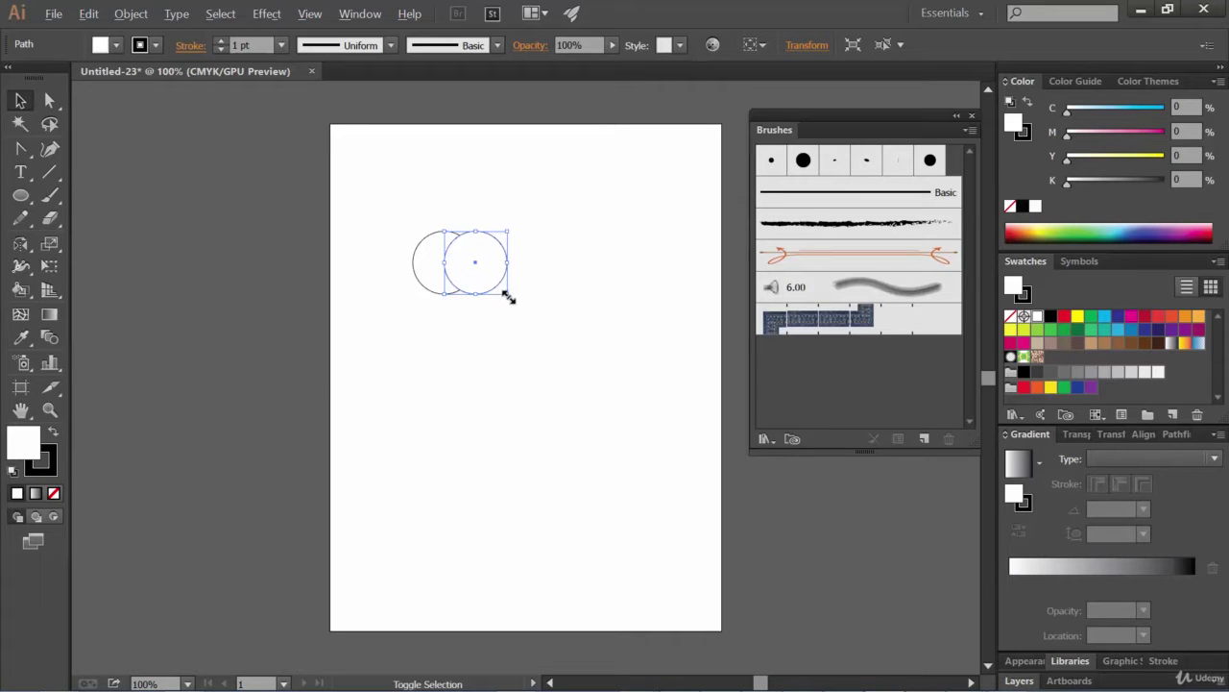
{"action": "left_click_drag", "start_coordinate": [505, 294], "coordinate": [499, 286]}
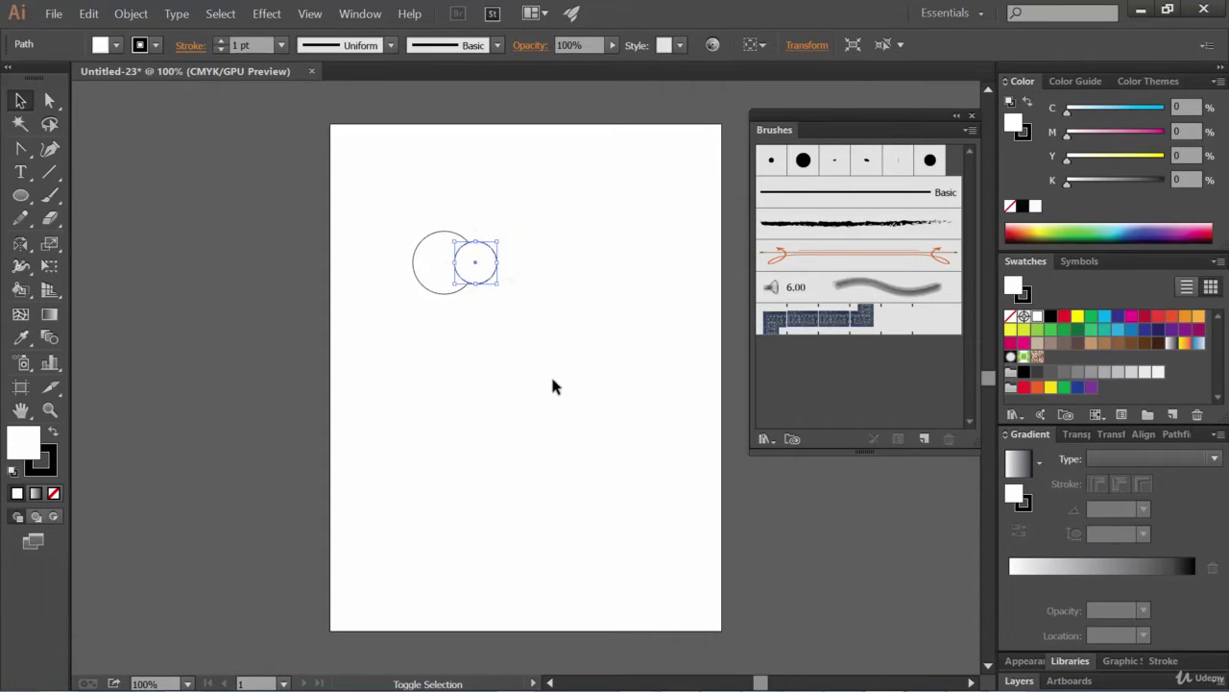
Nudge the smaller circle left until it is centred inside the larger circle.
{"action": "key", "text": "Left"}
{"action": "key", "text": "Left"}
{"action": "key", "text": "Left"}
{"action": "key", "text": "Left"}
{"action": "key", "text": "Left"}
{"action": "key", "text": "Left"}
{"action": "key", "text": "Left"}
{"action": "key", "text": "Left"}
{"action": "key", "text": "Left"}
{"action": "key", "text": "Left"}
{"action": "key", "text": "Left"}
{"action": "key", "text": "Left"}
{"action": "key", "text": "Left"}
{"action": "key", "text": "Left"}
{"action": "key", "text": "Left"}
{"action": "key", "text": "Left"}
{"action": "key", "text": "Left"}
{"action": "key", "text": "Left"}
{"action": "key", "text": "Left"}
{"action": "key", "text": "Left"}
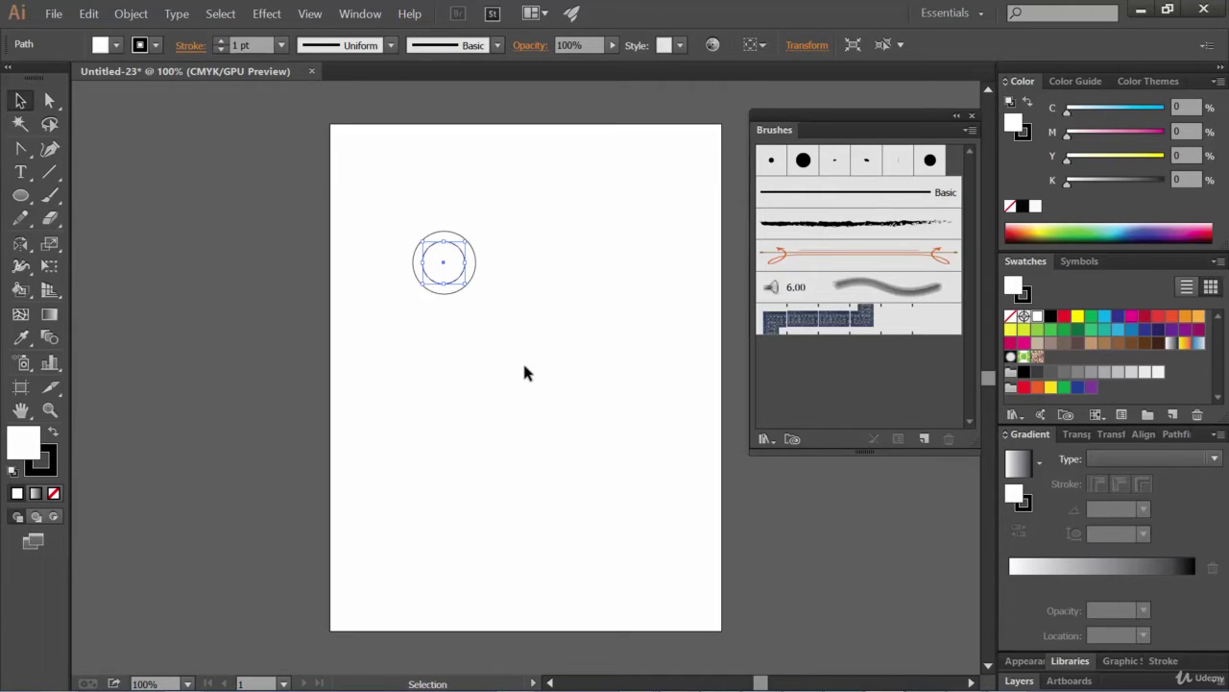
Fill the inner circle with black and set its stroke to none.
{"action": "left_click", "coordinate": [116, 45]}
{"action": "left_click", "coordinate": [54, 85]}
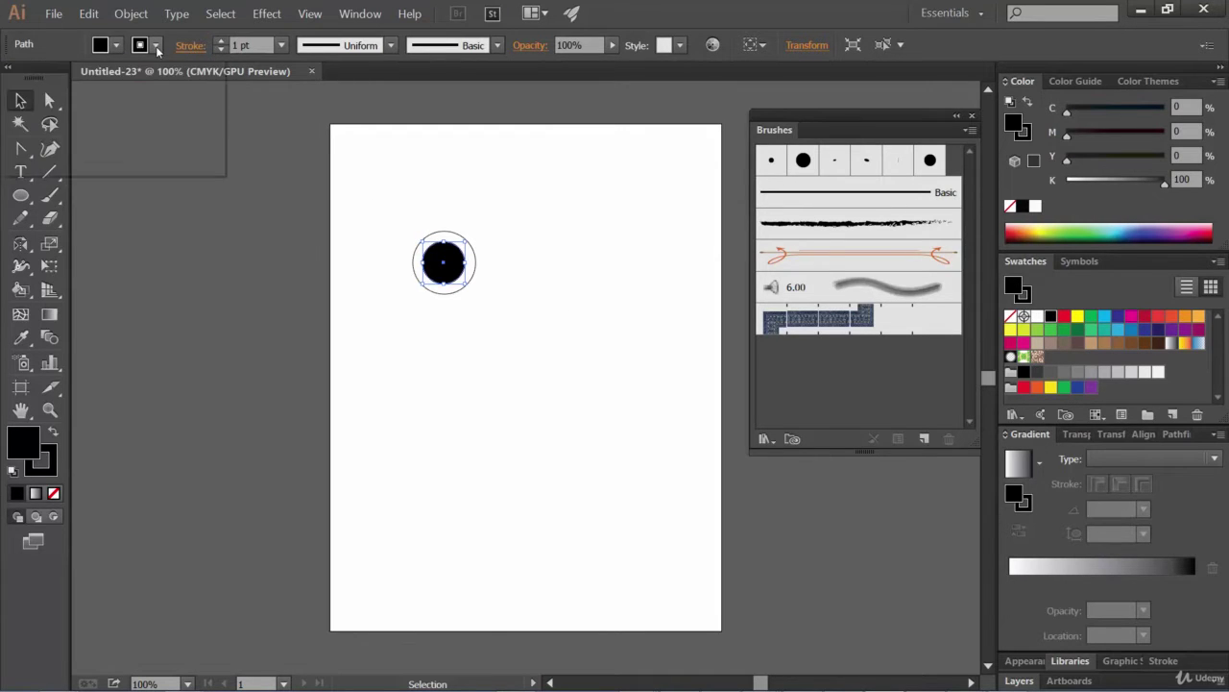
{"action": "left_click", "coordinate": [156, 48]}
{"action": "left_click", "coordinate": [15, 83]}
{"action": "left_click", "coordinate": [17, 81]}
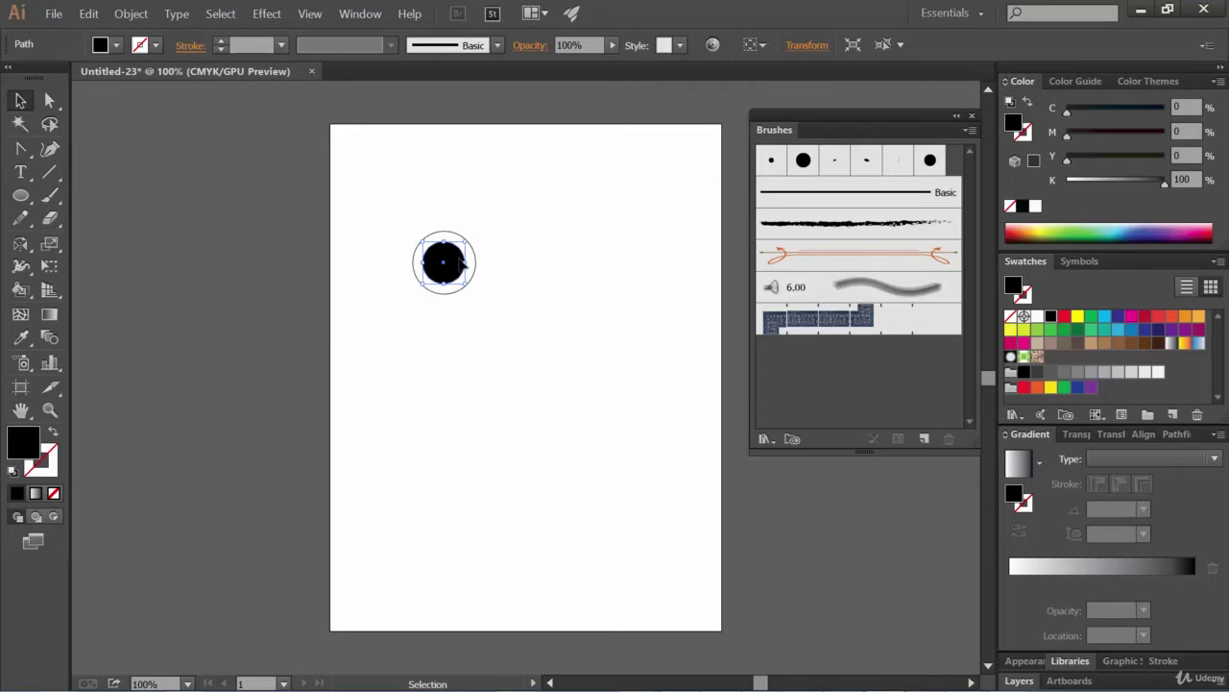
{"action": "left_click", "coordinate": [154, 48]}
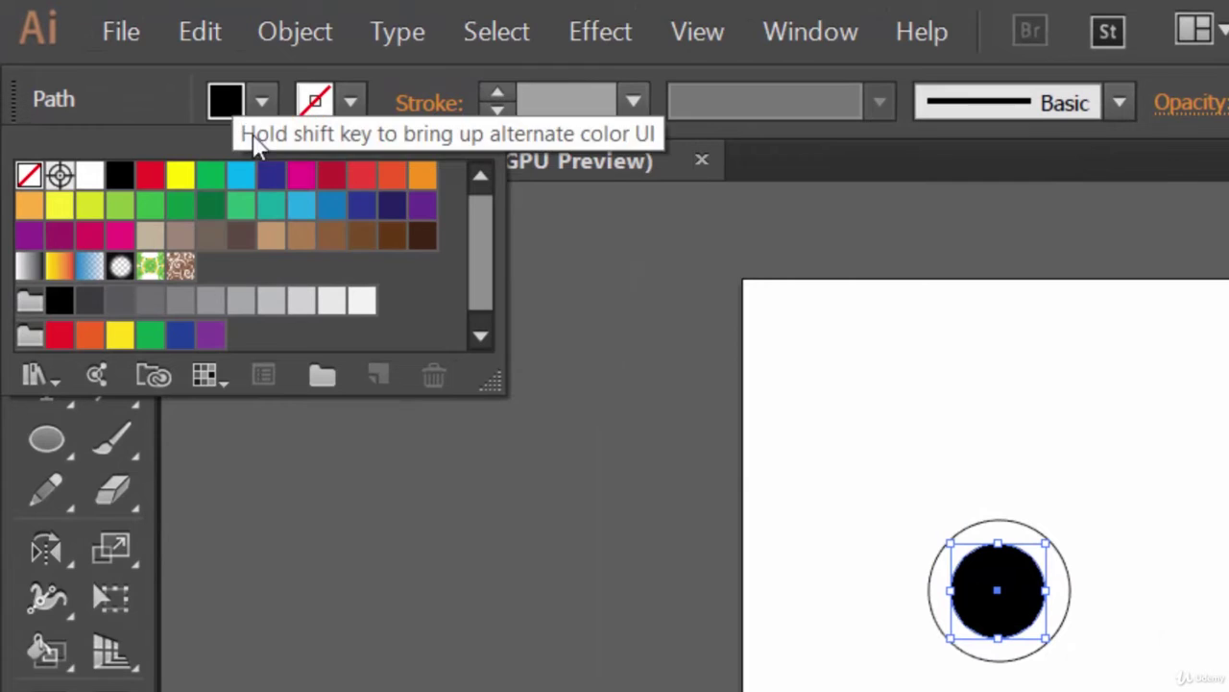
{"action": "left_click", "coordinate": [31, 182]}
{"action": "key", "text": "Escape"}
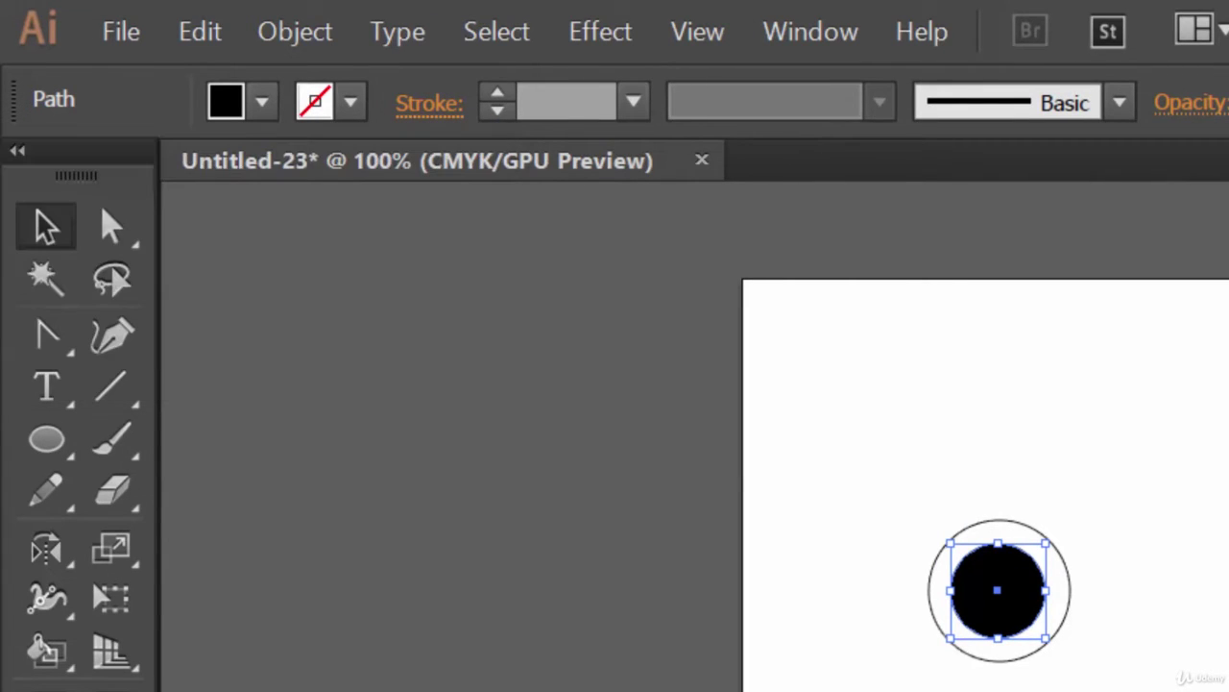
Copy the black inner circle and paste the copy in front of it.
{"action": "left_click", "coordinate": [1185, 605]}
{"action": "left_click", "coordinate": [1007, 589]}
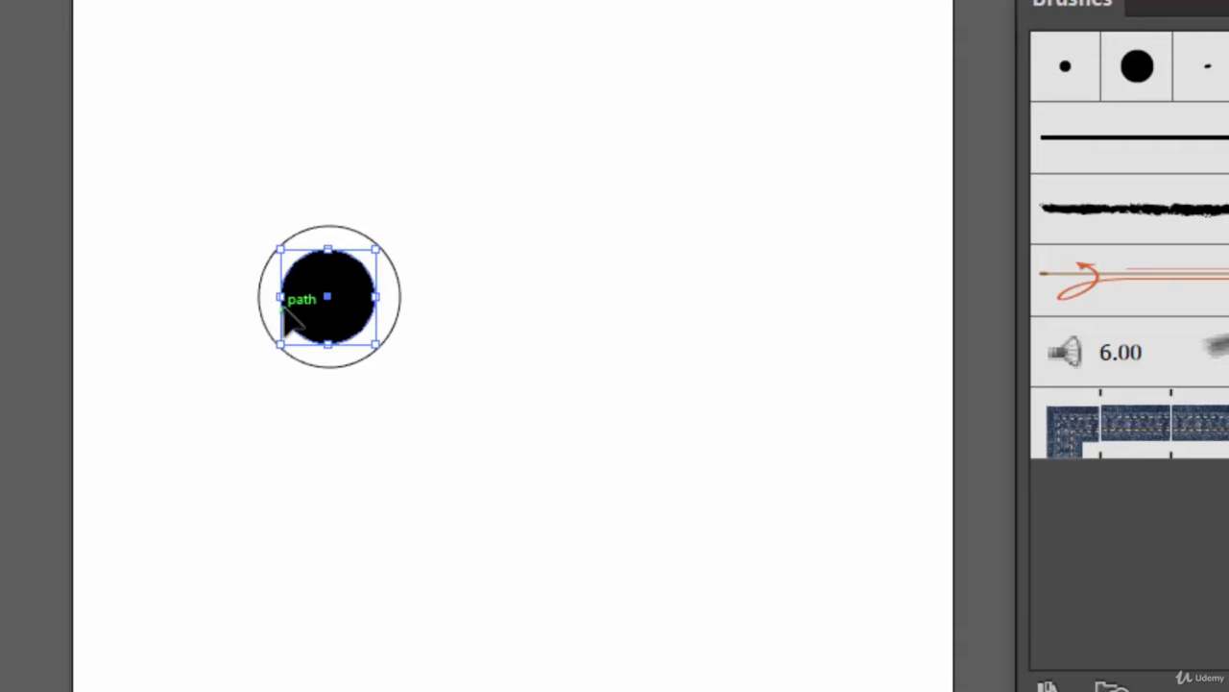
{"action": "left_click", "coordinate": [46, 23]}
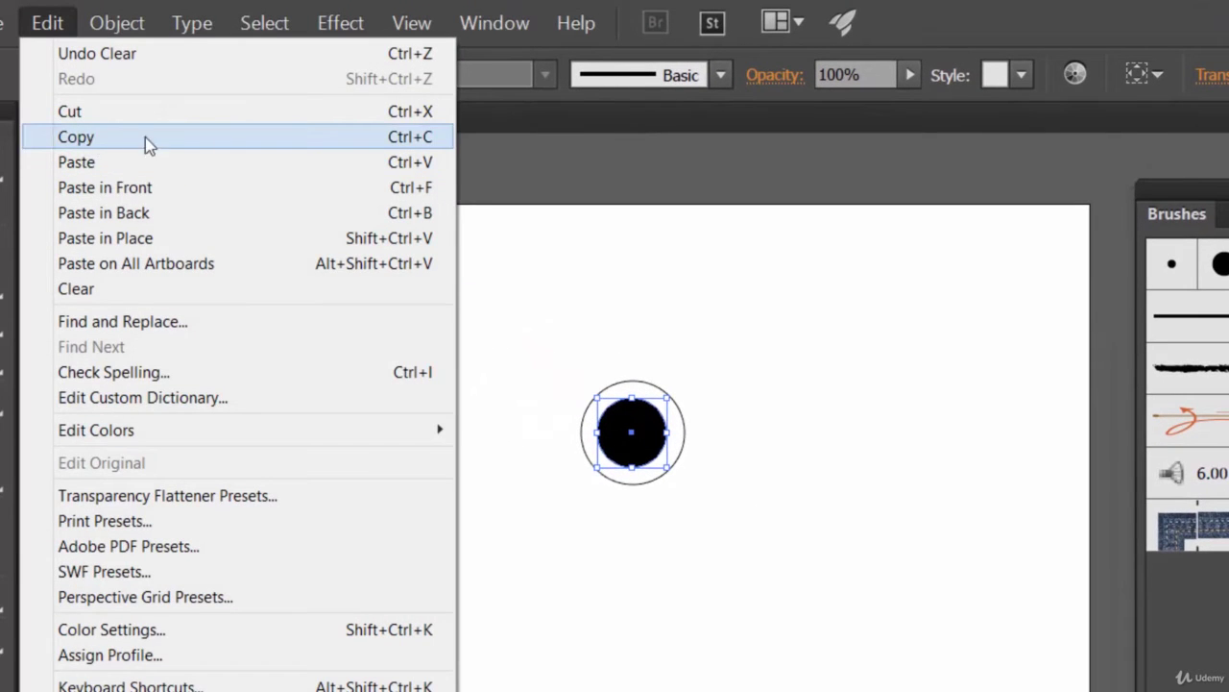
{"action": "left_click", "coordinate": [412, 139]}
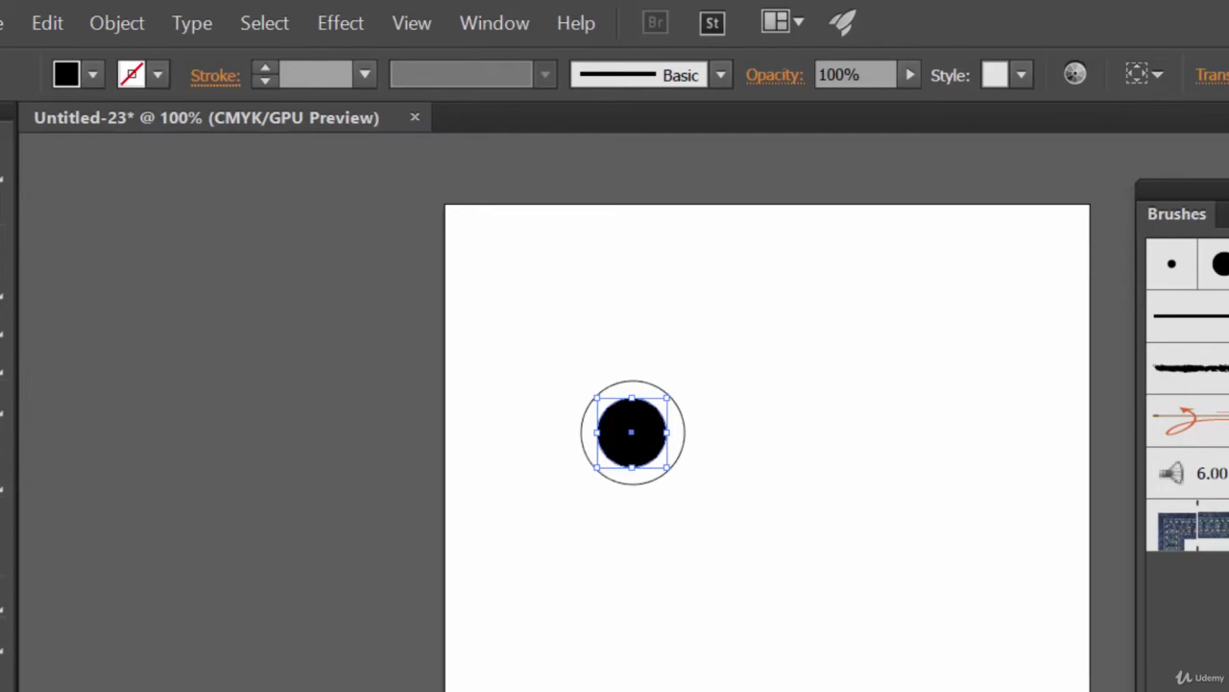
{"action": "left_click", "coordinate": [50, 30]}
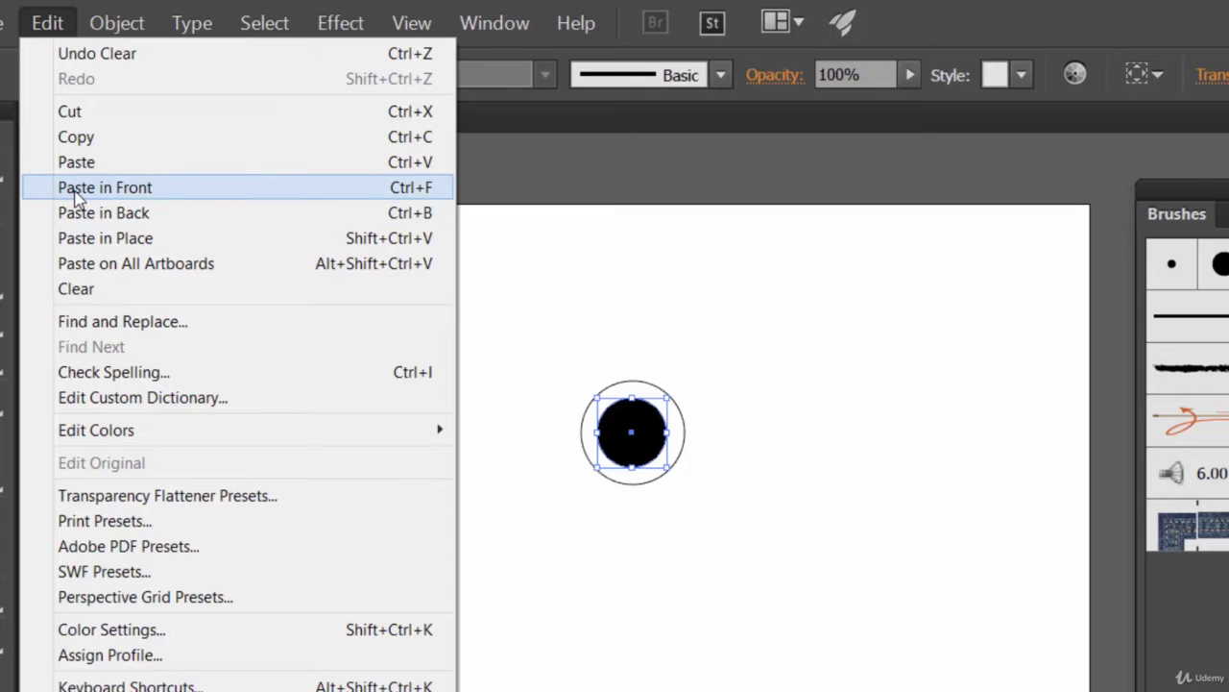
{"action": "left_click", "coordinate": [423, 189]}
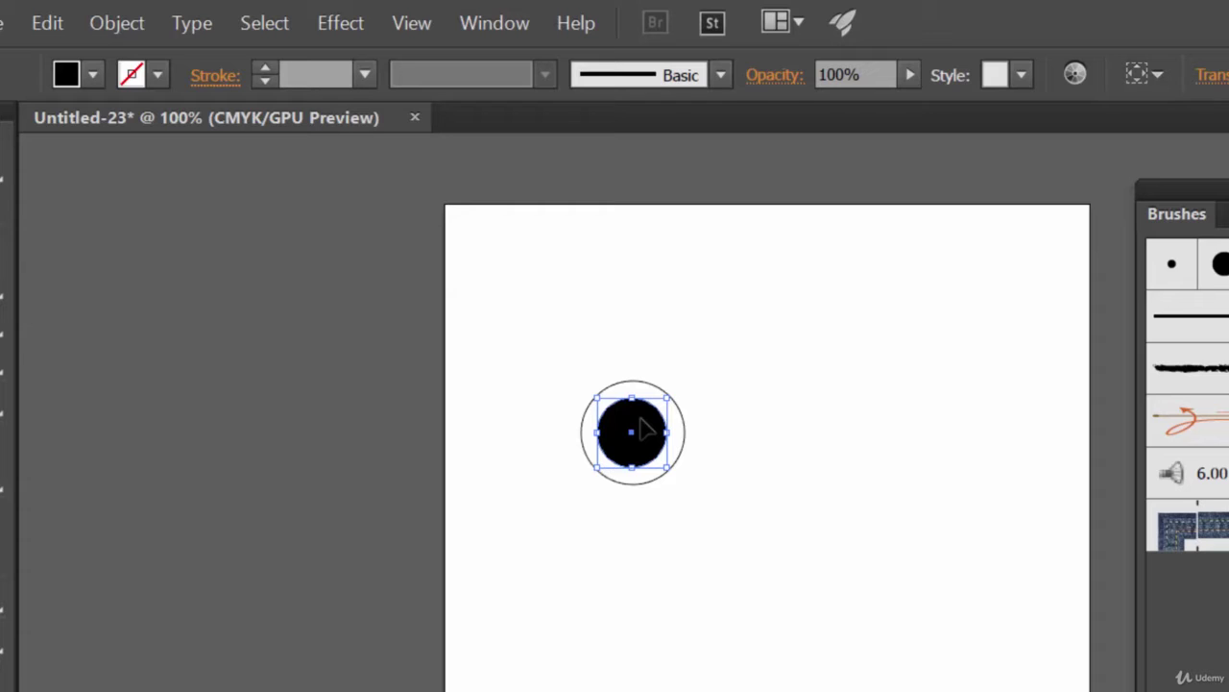
Fill the pasted front circle with white and scale it down about its centre within the black circle.
{"action": "left_click", "coordinate": [92, 76]}
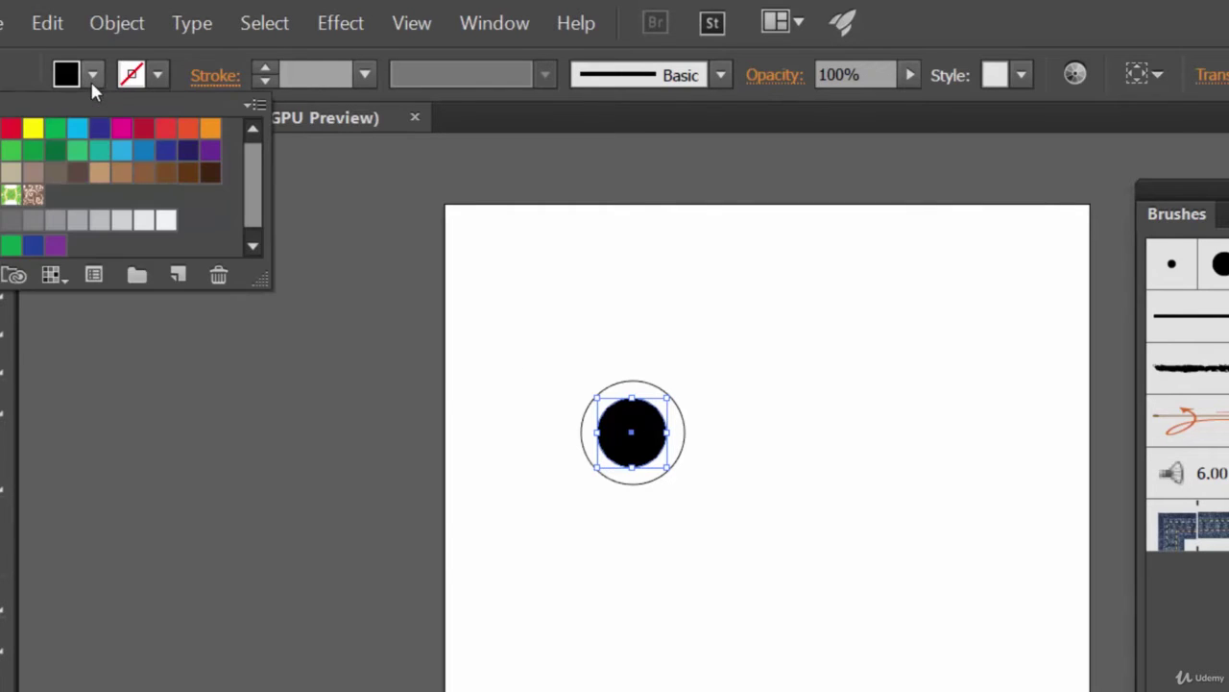
{"action": "left_click", "coordinate": [166, 220]}
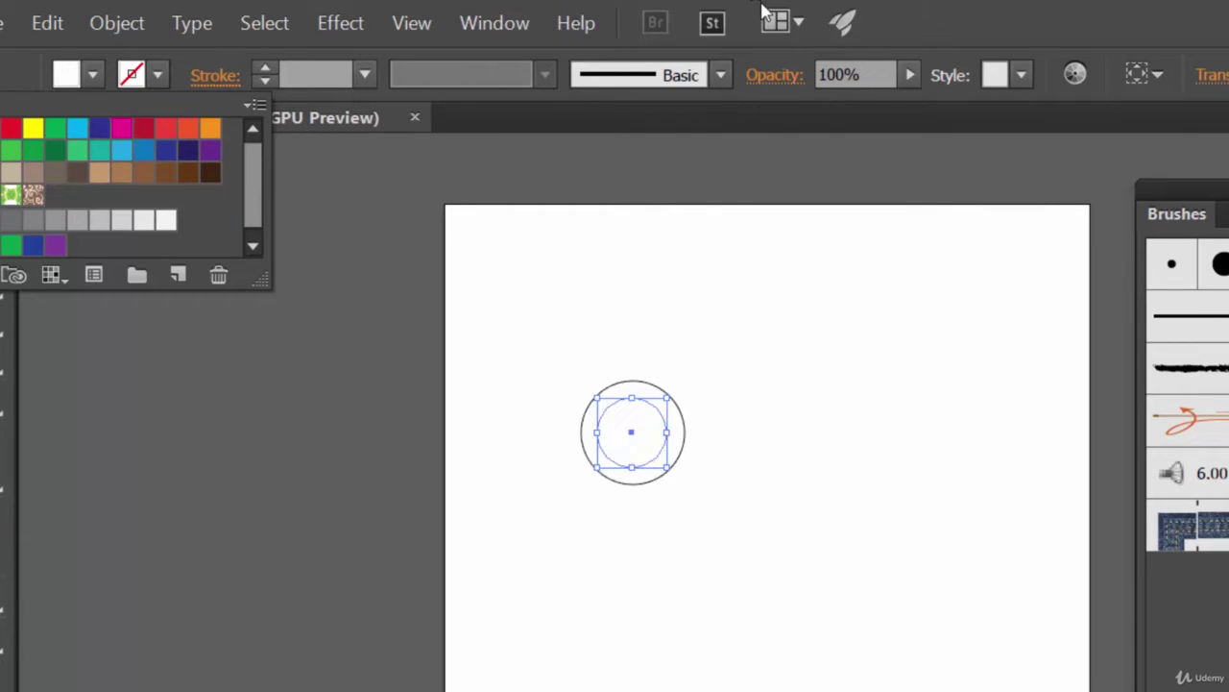
{"action": "left_click", "coordinate": [661, 468]}
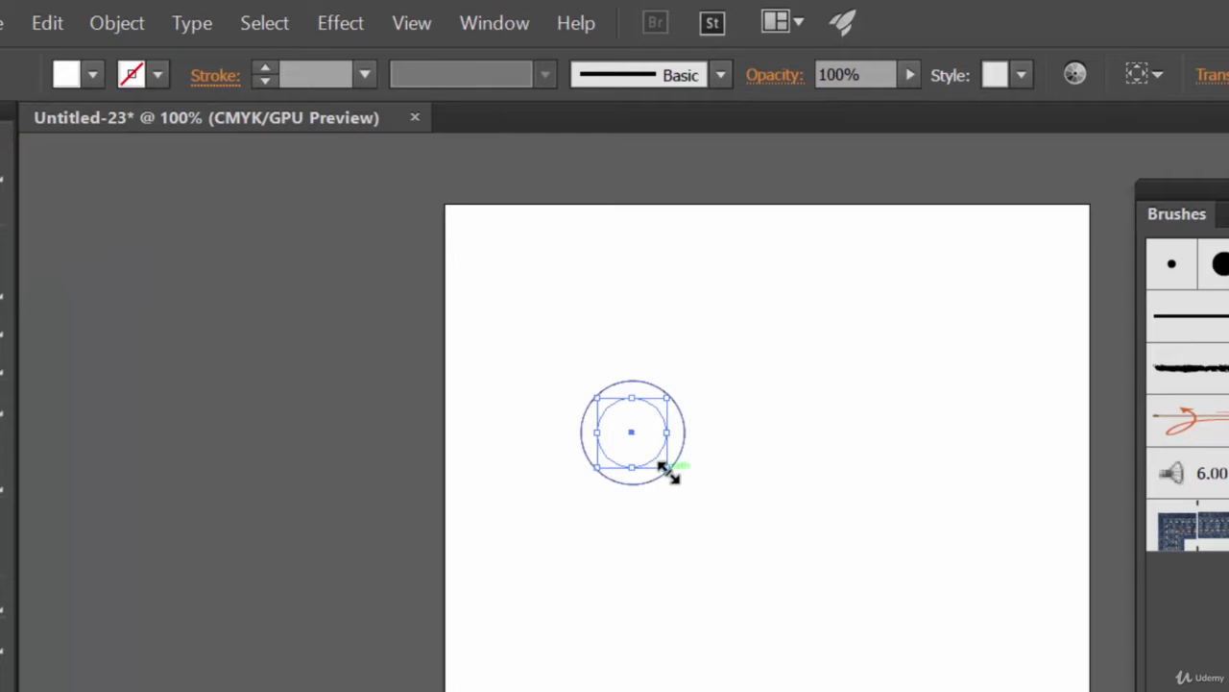
{"action": "left_click_drag", "start_coordinate": [667, 468], "coordinate": [659, 458]}
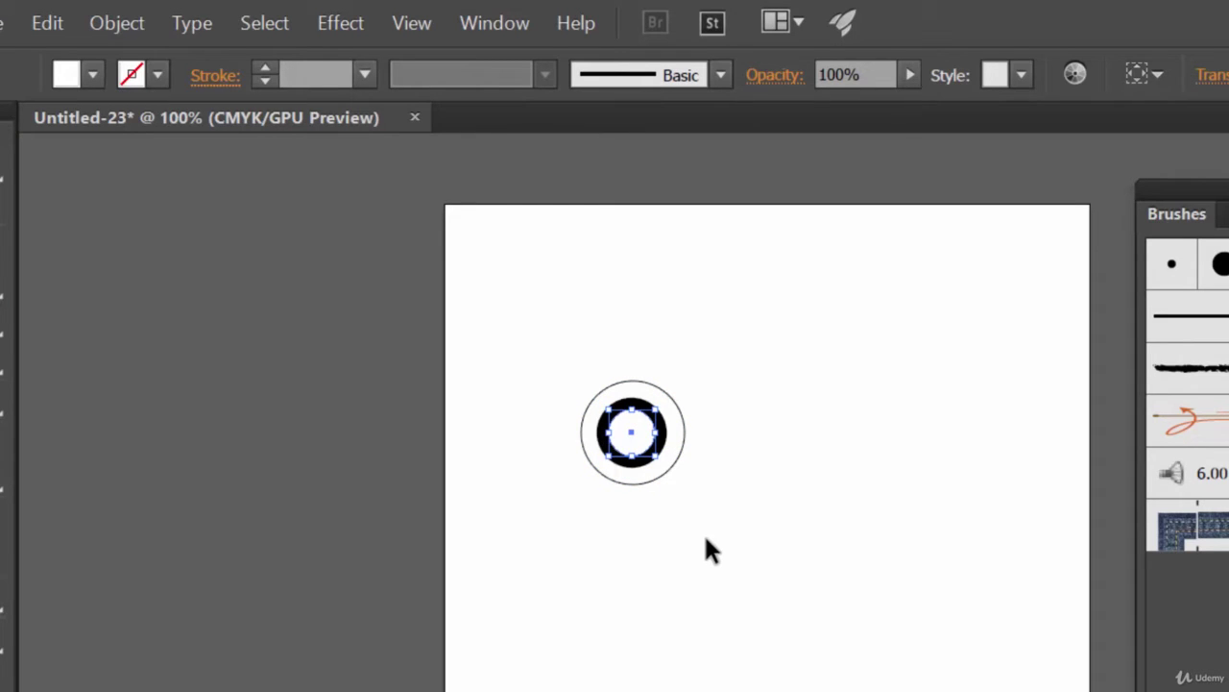
Shrink the white circle toward its upper-left corner to form a small highlight on the black pupil.
{"action": "key", "text": "ctrl+equal"}
{"action": "key", "text": "ctrl+equal"}
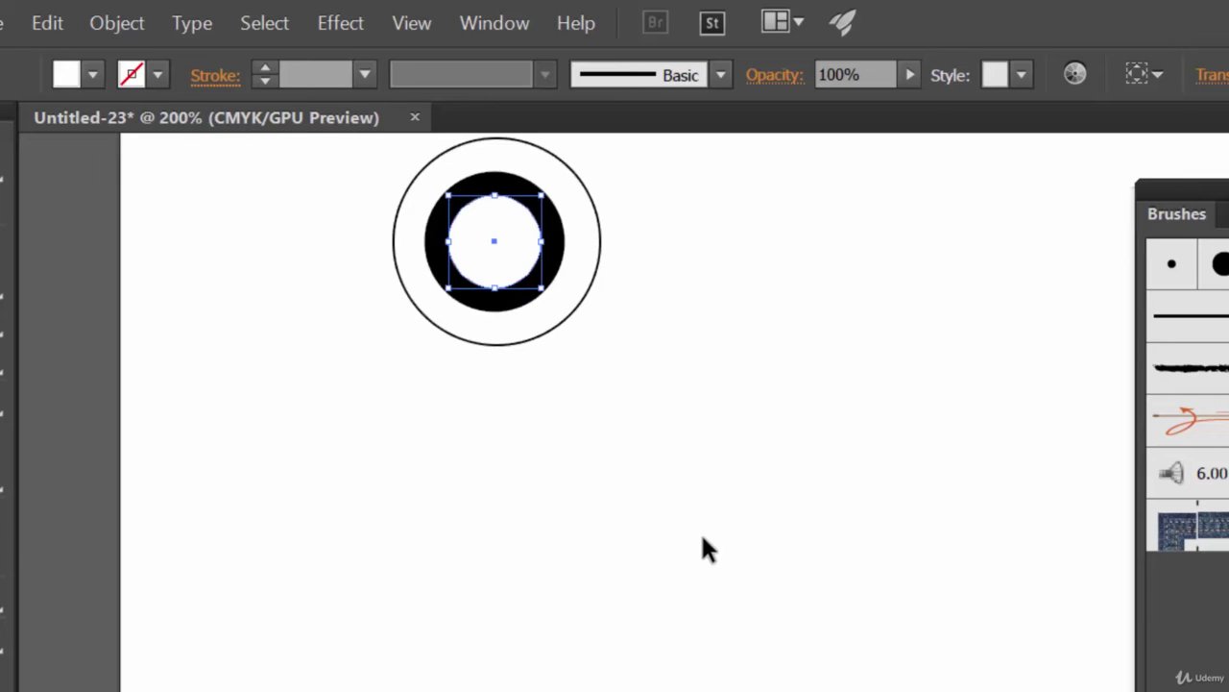
{"action": "left_click_drag", "start_coordinate": [547, 296], "coordinate": [502, 260]}
{"action": "left_click", "coordinate": [581, 432]}
{"action": "scroll", "coordinate": [635, 478], "scroll_direction": "up", "scroll_amount": 5}
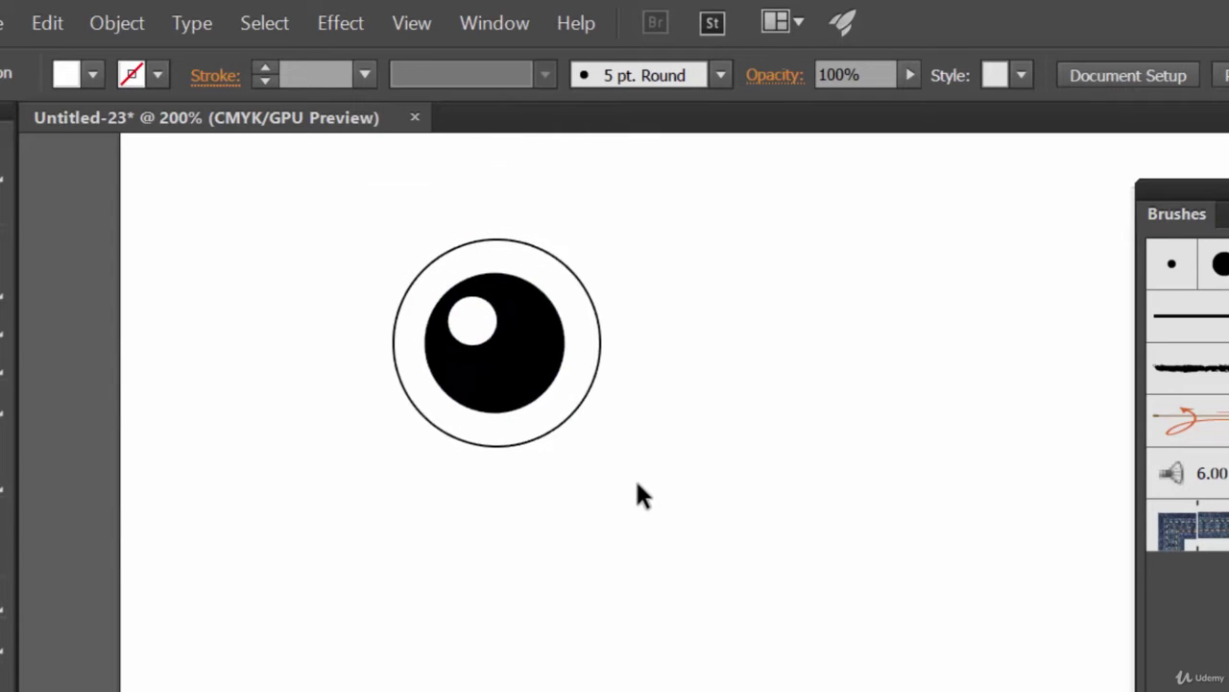
Enlarge the black pupil proportionally about its centre, leaving a narrow white ring inside the outer circle.
{"action": "left_click", "coordinate": [553, 493]}
{"action": "left_click_drag", "start_coordinate": [566, 569], "coordinate": [568, 564]}
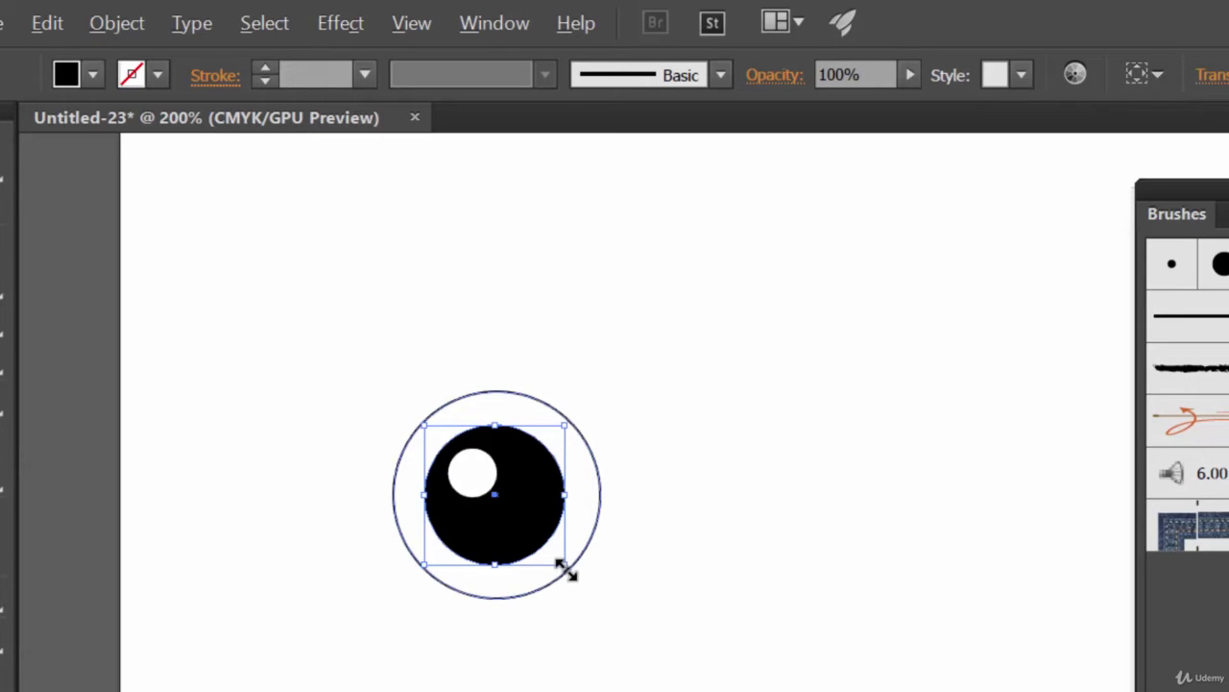
{"action": "left_click_drag", "start_coordinate": [564, 567], "coordinate": [581, 583]}
{"action": "left_click", "coordinate": [659, 620]}
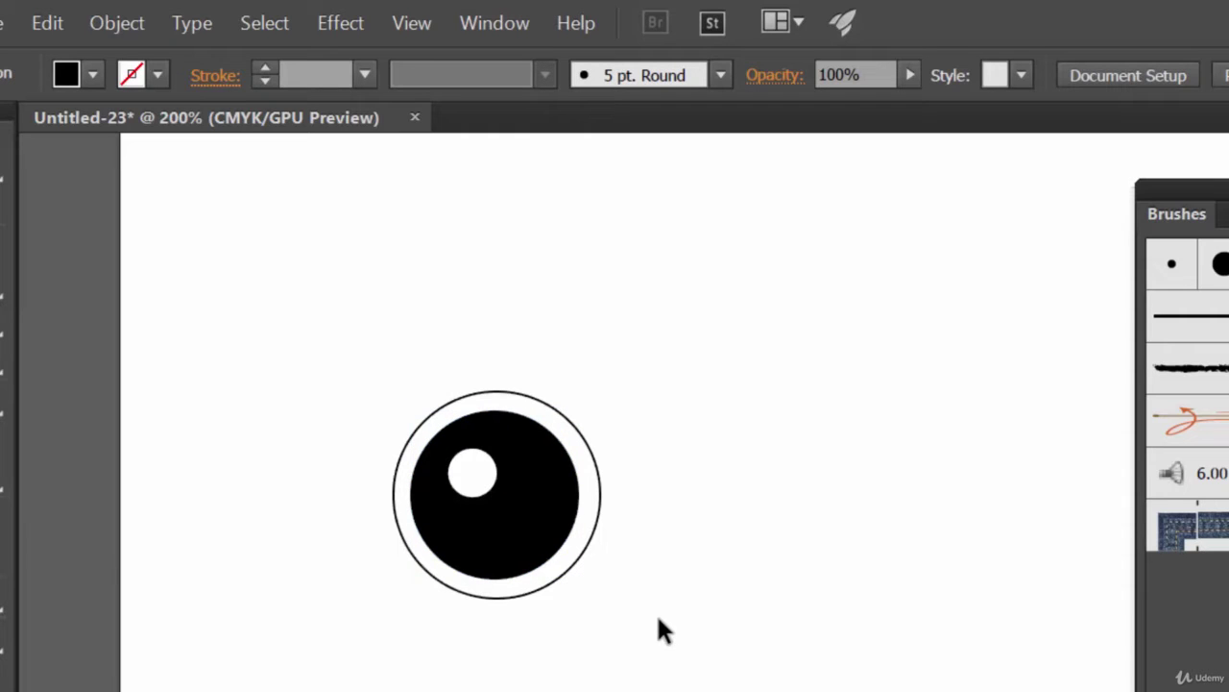
Enlarge the white highlight slightly and shift it a little toward the pupil's left edge.
{"action": "left_click", "coordinate": [568, 535]}
{"action": "left_click", "coordinate": [696, 567]}
{"action": "left_click", "coordinate": [477, 470]}
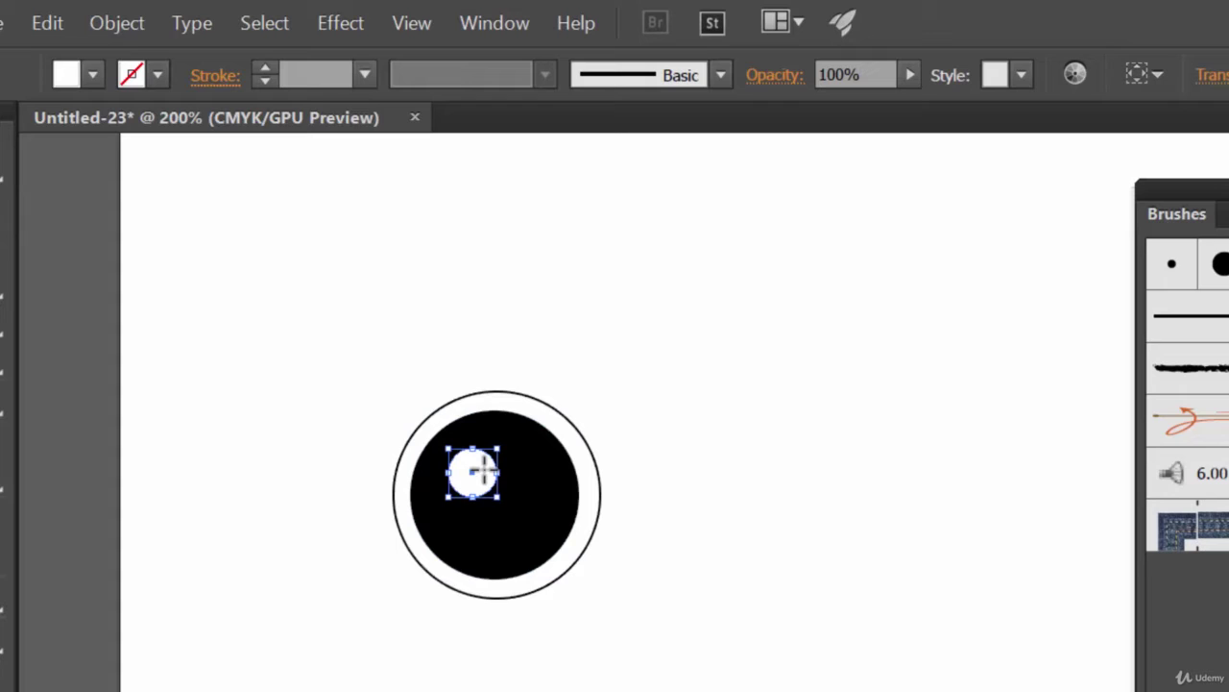
{"action": "left_click_drag", "start_coordinate": [481, 468], "coordinate": [501, 501]}
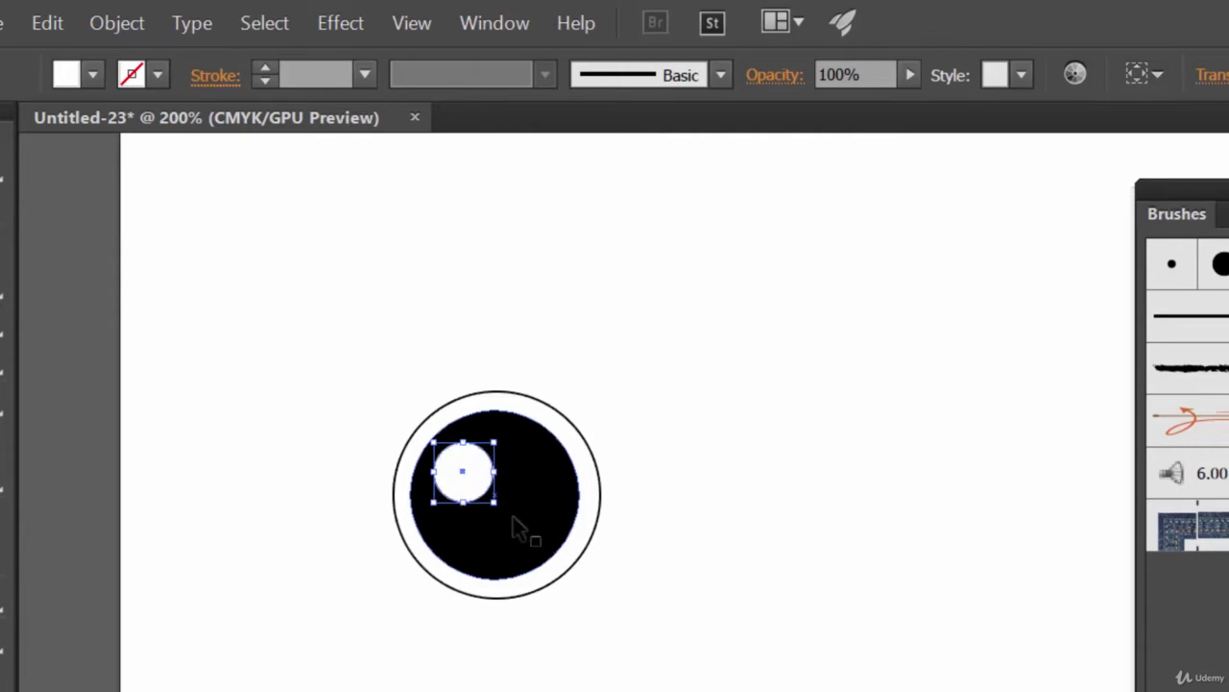
{"action": "left_click", "coordinate": [703, 659]}
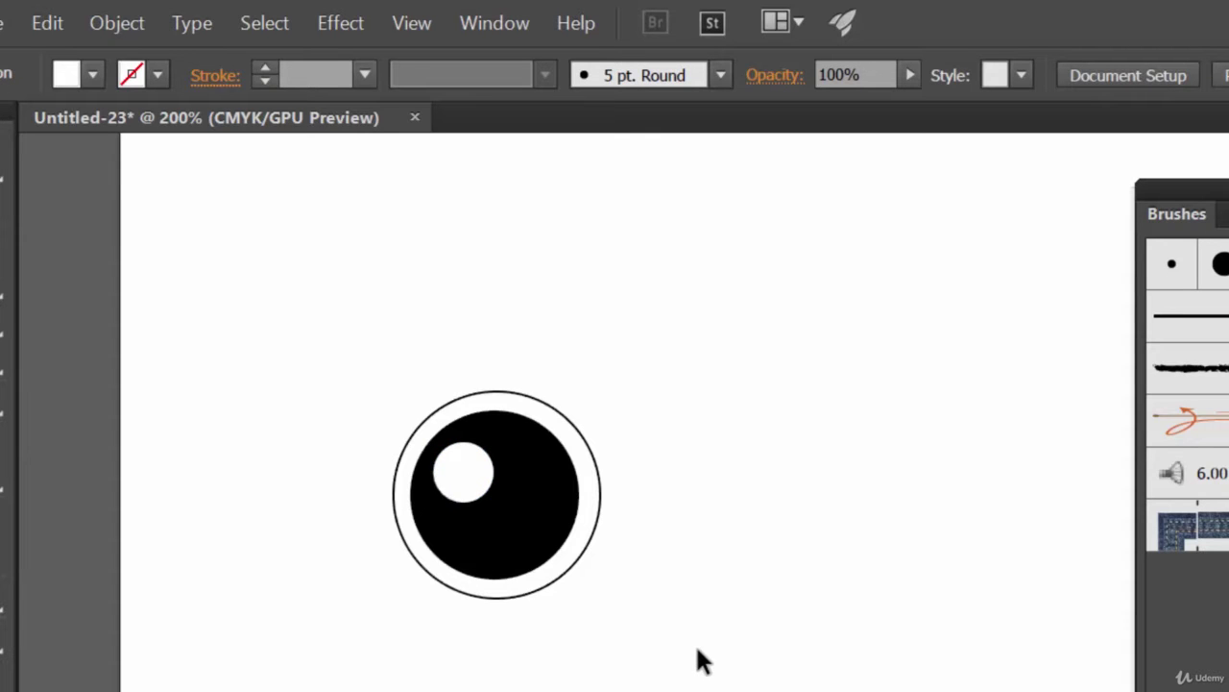
Duplicate the complete eye and place the copy level with the original, farther along to its right.
{"action": "key", "text": "ctrl+minus"}
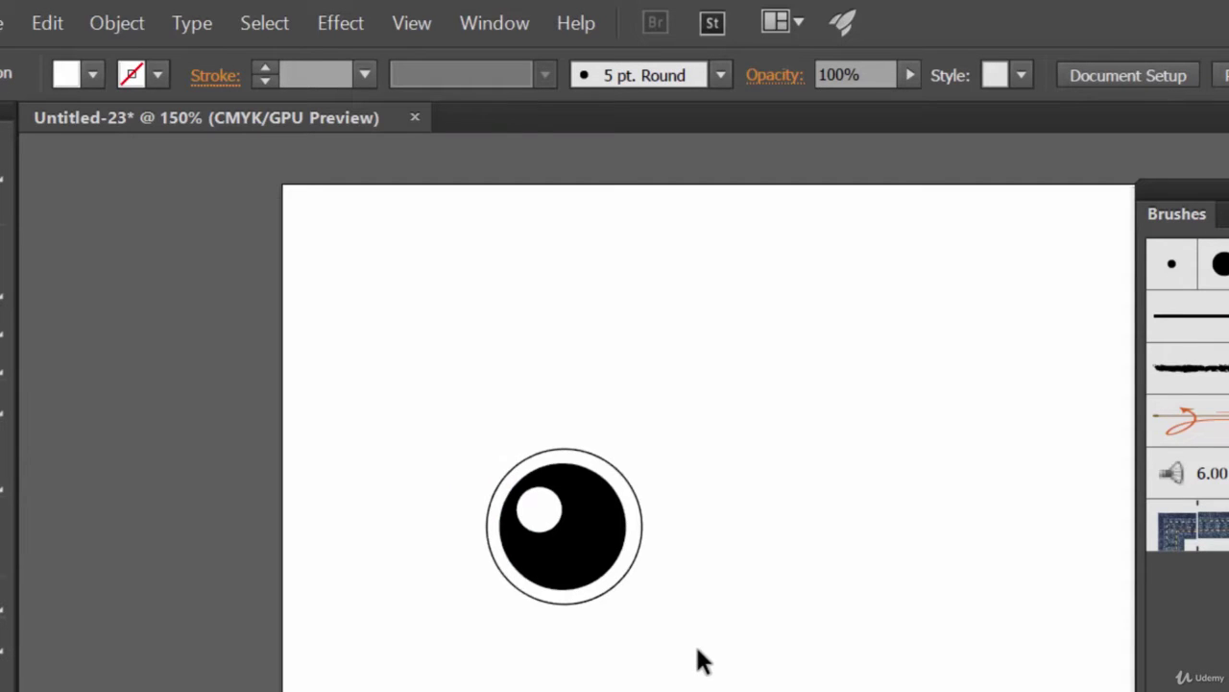
{"action": "left_click", "coordinate": [533, 506]}
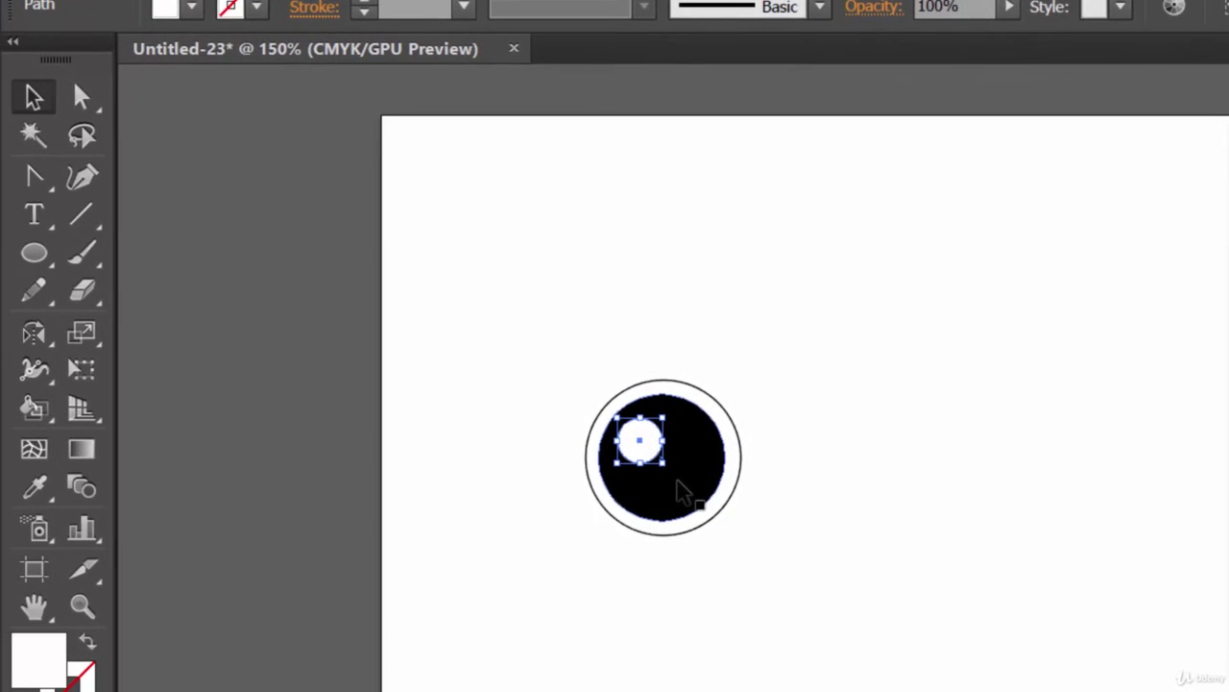
{"action": "left_click", "coordinate": [813, 596]}
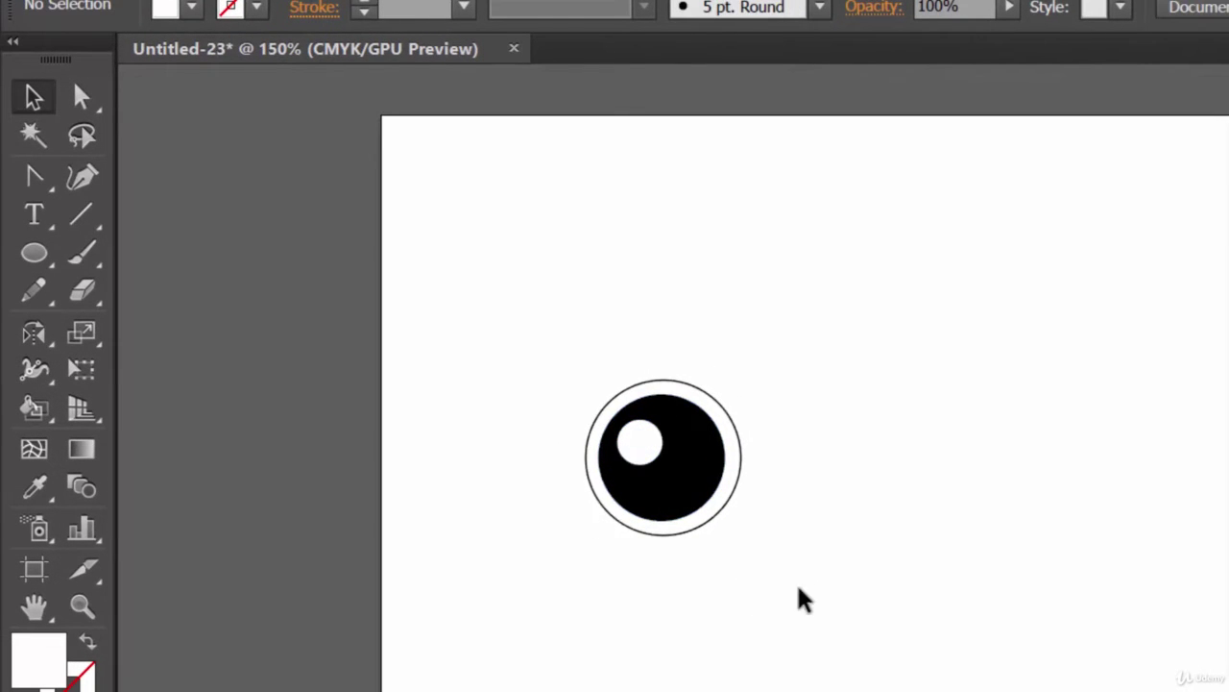
{"action": "left_click_drag", "start_coordinate": [554, 330], "coordinate": [888, 690]}
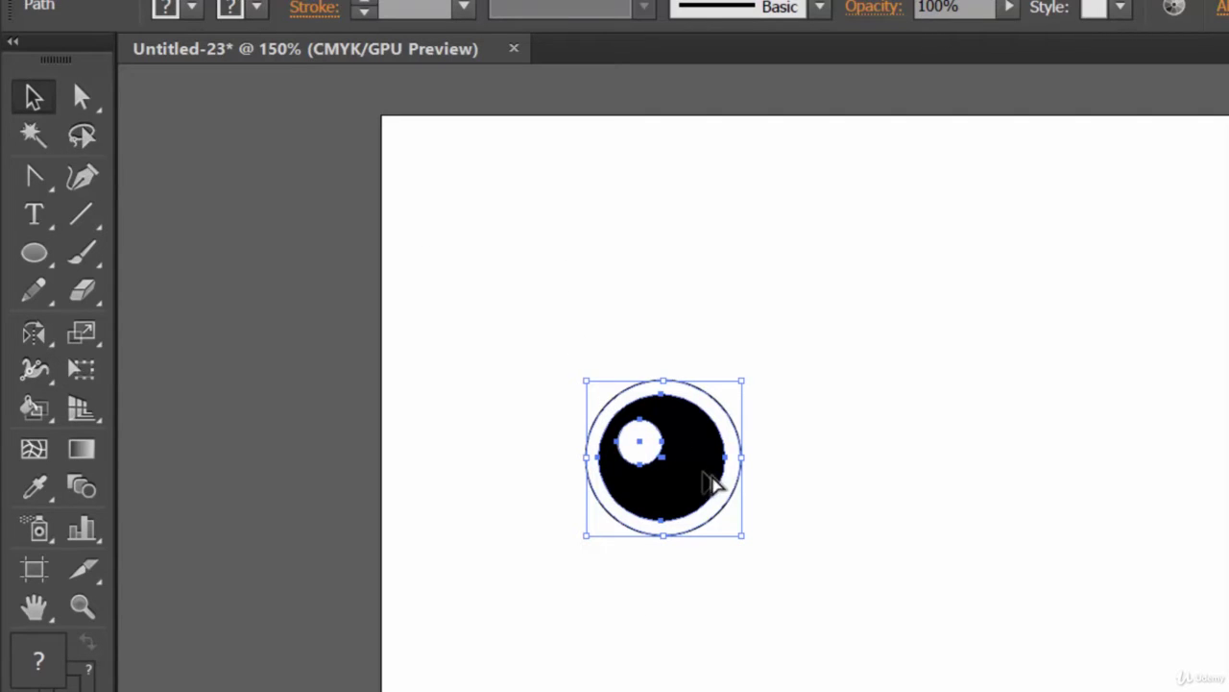
{"action": "left_click_drag", "start_coordinate": [697, 461], "coordinate": [1007, 452]}
{"action": "left_click", "coordinate": [1090, 654]}
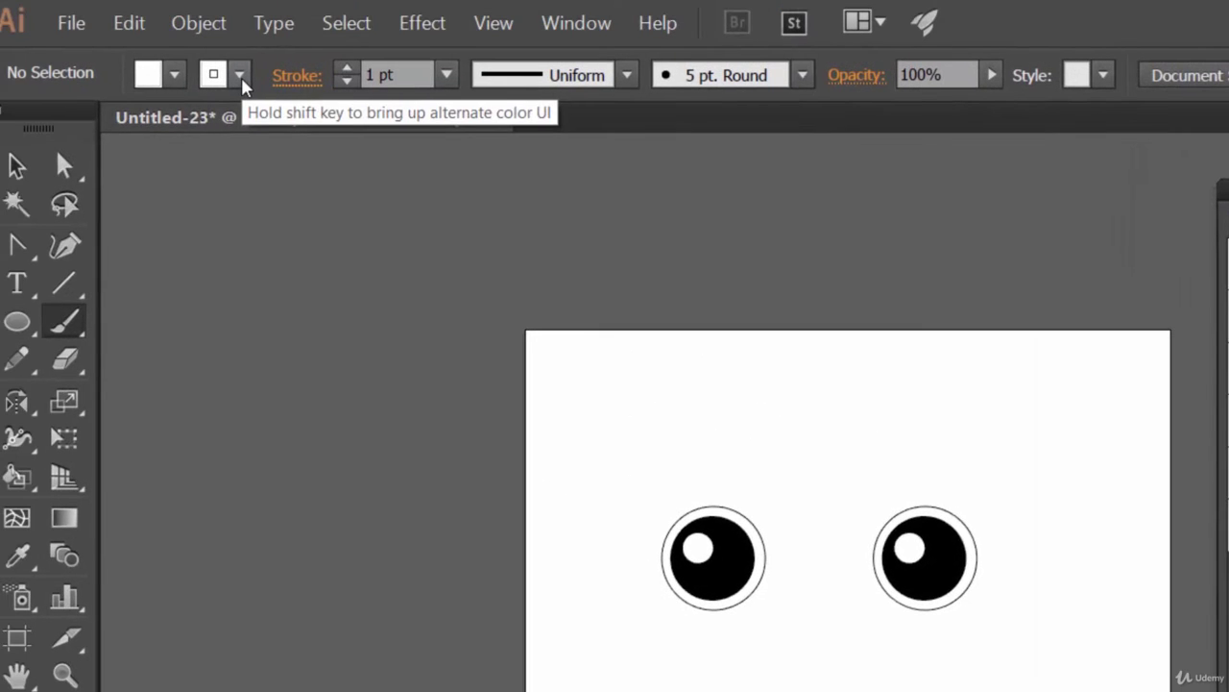
Set the stroke colour to black for the Paintbrush strokes.
{"action": "left_click", "coordinate": [241, 77]}
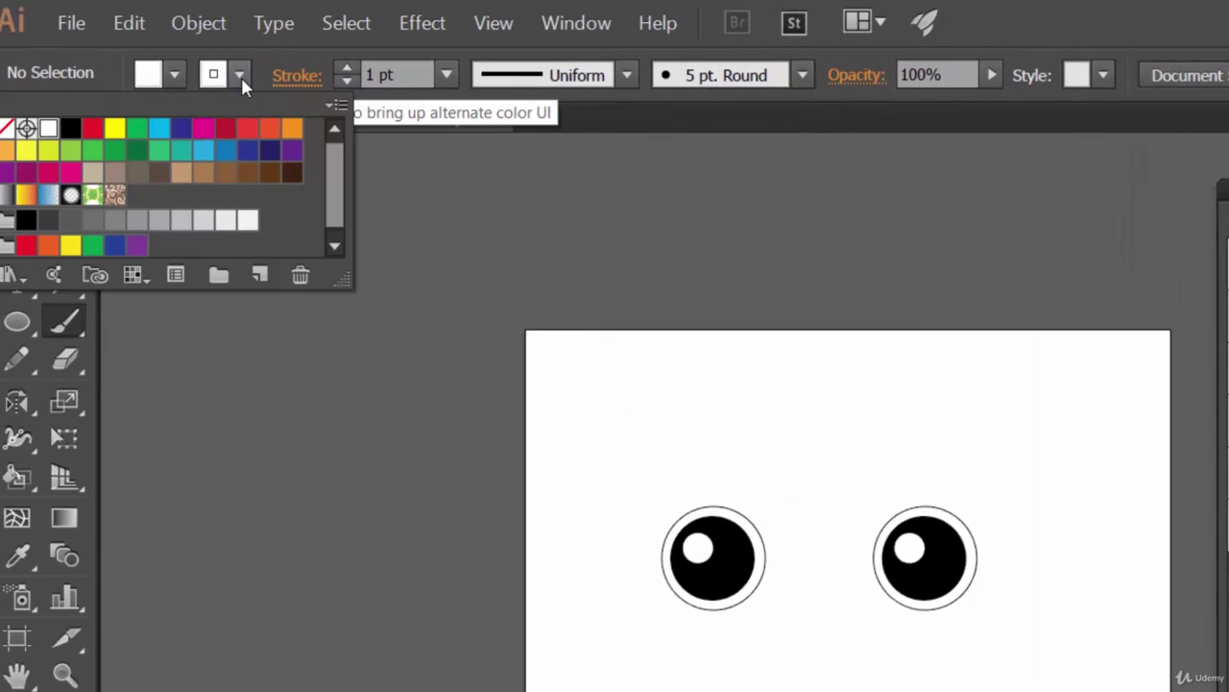
{"action": "left_click", "coordinate": [73, 135]}
{"action": "key", "text": "Escape"}
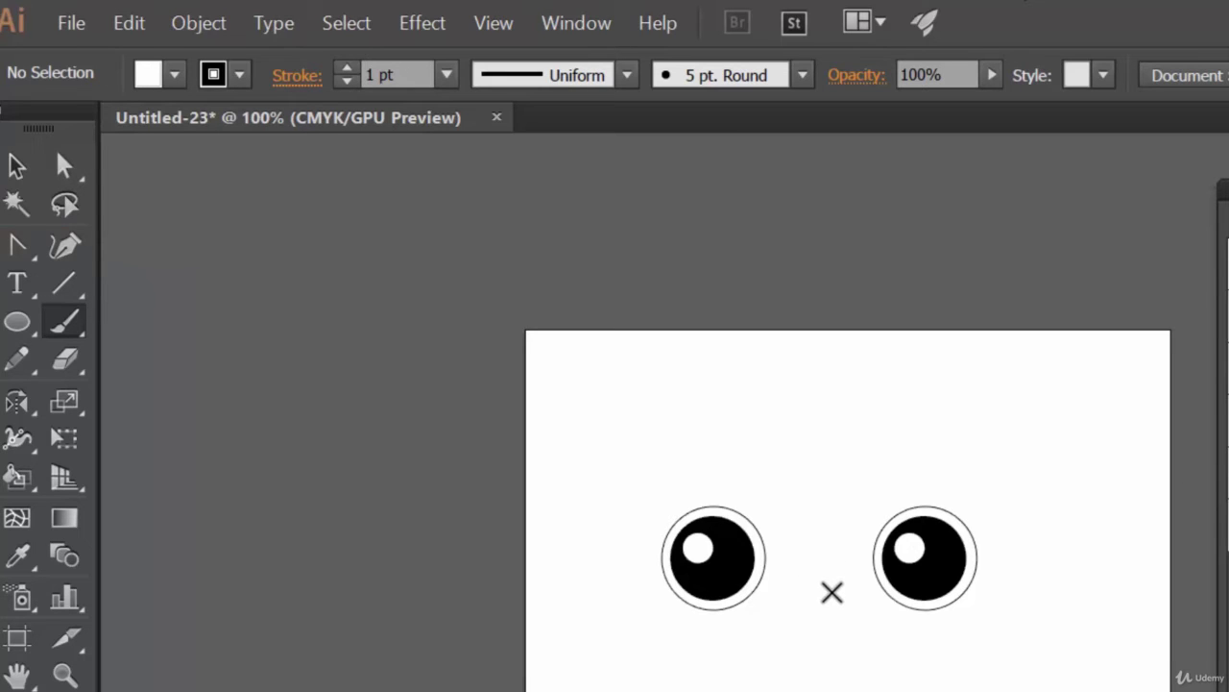
Move the complete right eye farther right, keeping it level with the left eye.
{"action": "left_click", "coordinate": [14, 165]}
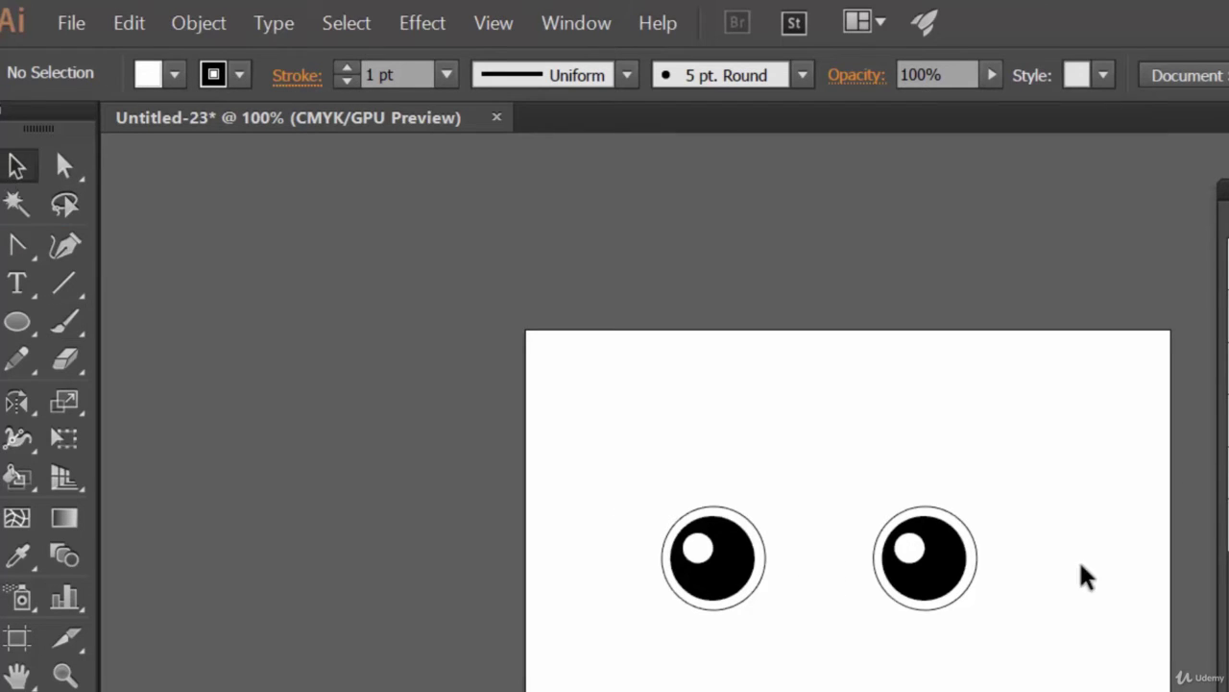
{"action": "left_click_drag", "start_coordinate": [854, 475], "coordinate": [1018, 678]}
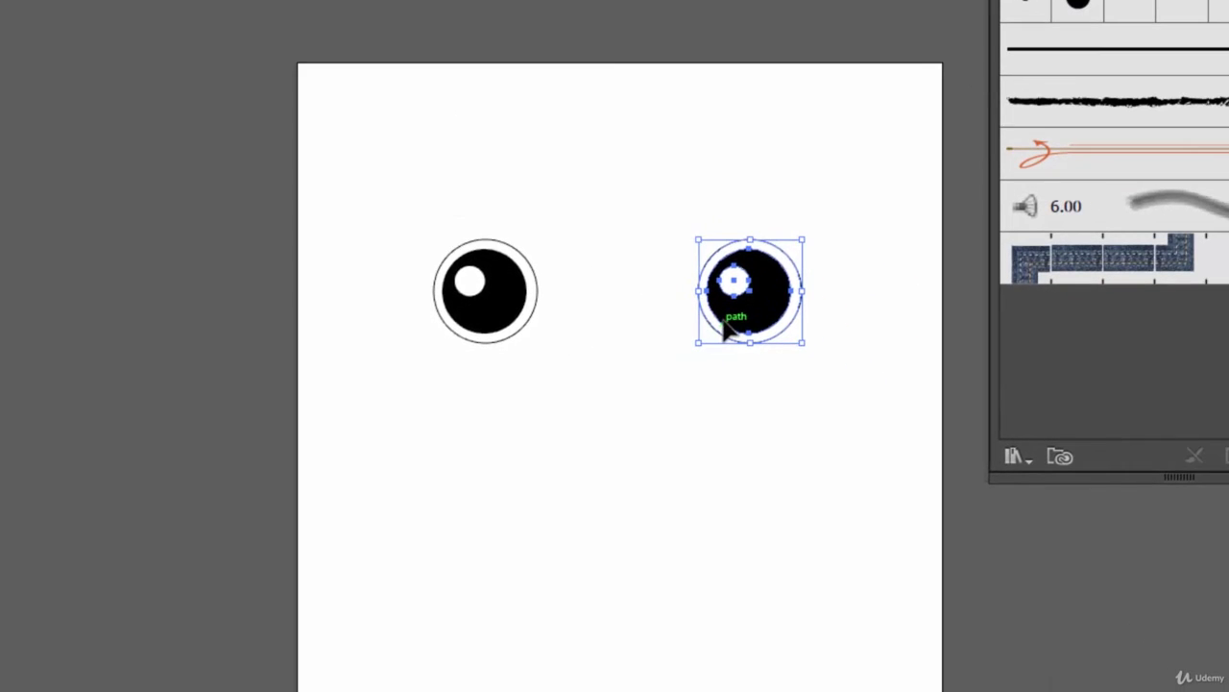
{"action": "left_click", "coordinate": [724, 522]}
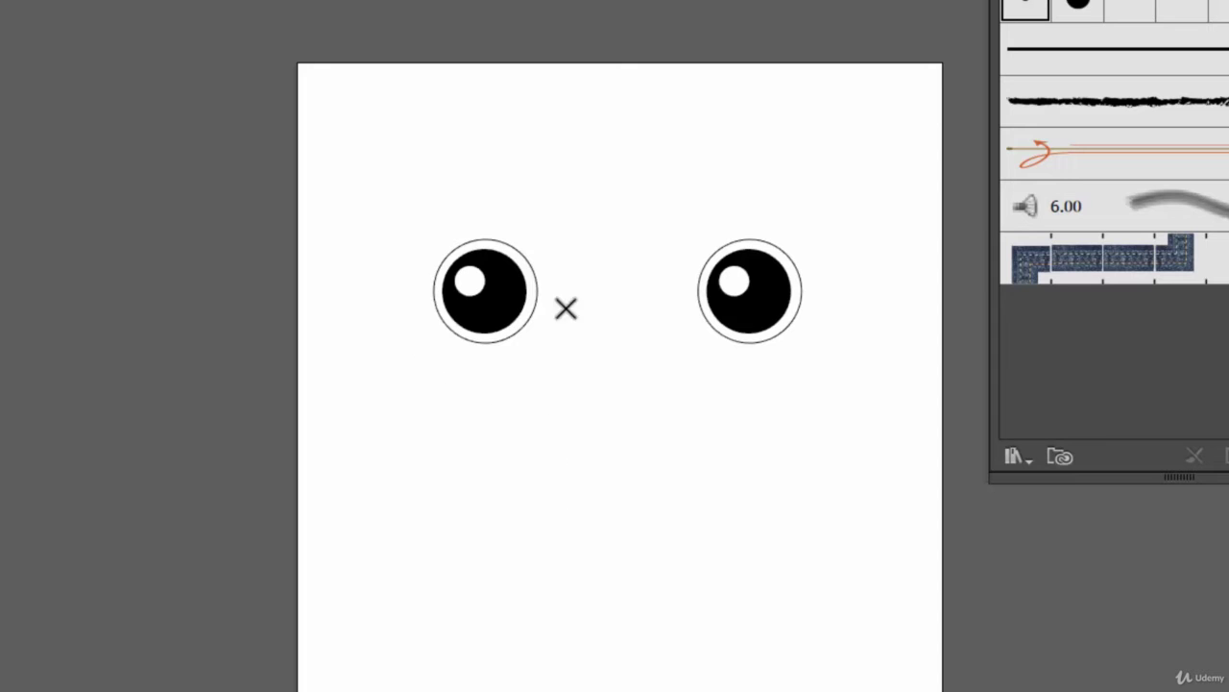
Paint a near-vertical nose line between the eyes and an open, tilted smiling mouth below it with the 5 pt. Round brush.
{"action": "left_click_drag", "start_coordinate": [618, 357], "coordinate": [612, 415]}
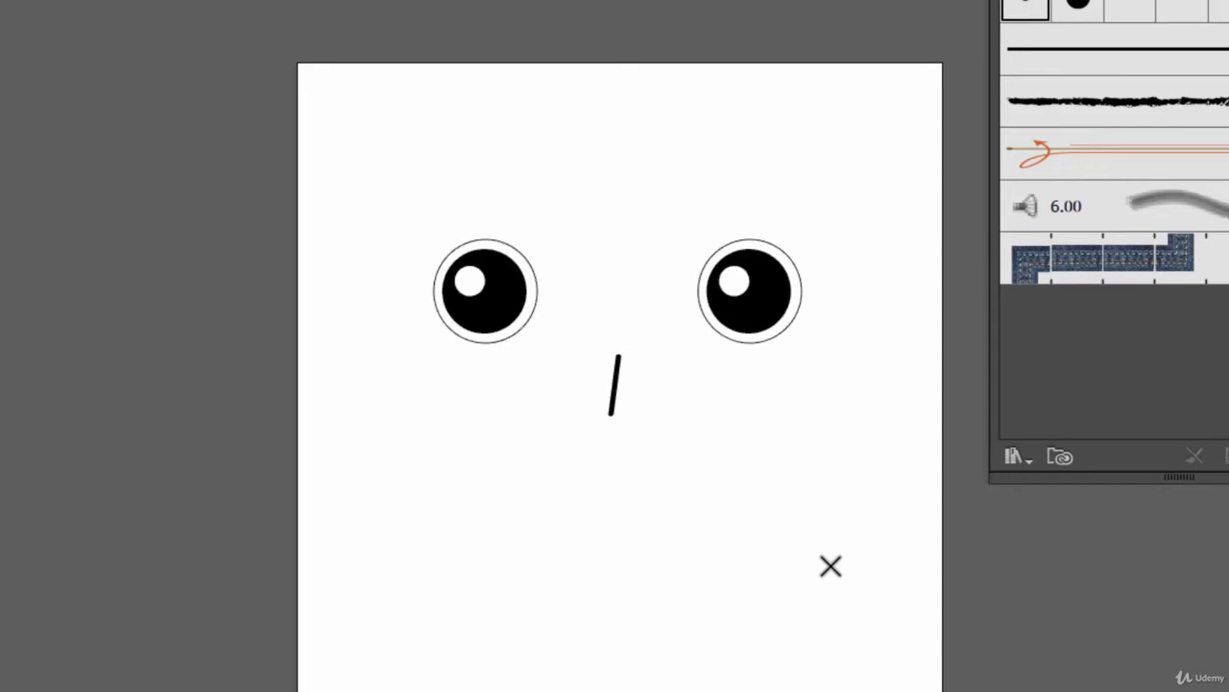
{"action": "key", "text": "ctrl+z"}
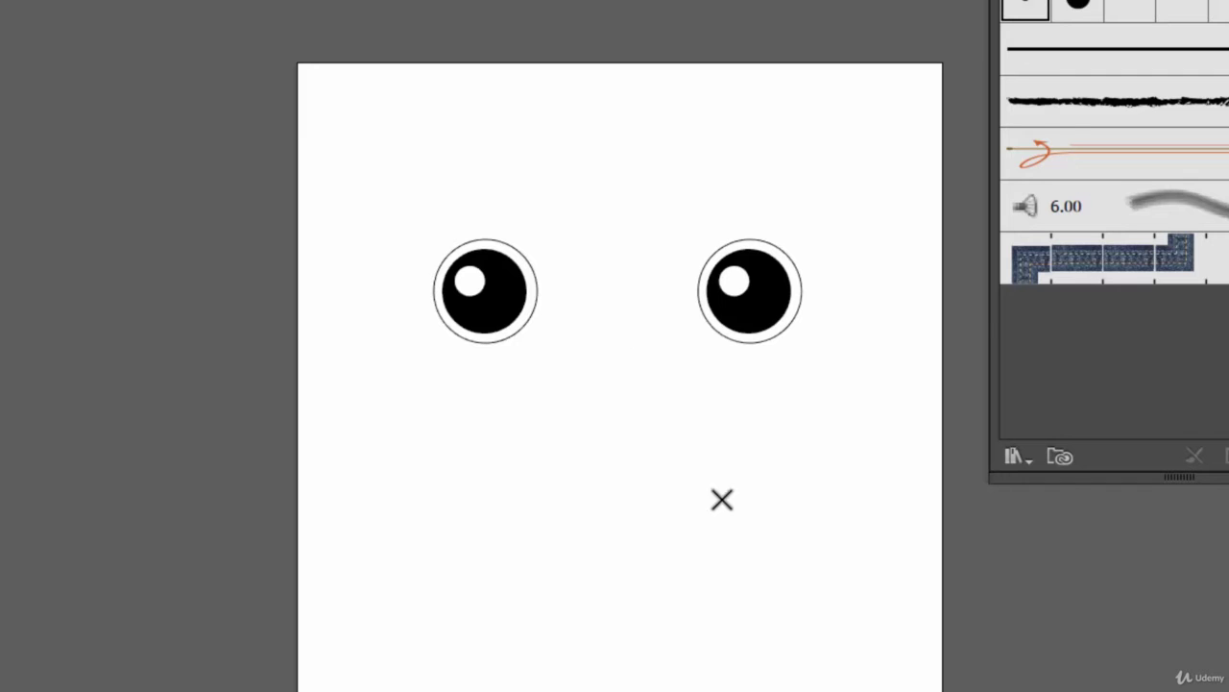
{"action": "left_click_drag", "start_coordinate": [609, 320], "coordinate": [609, 433]}
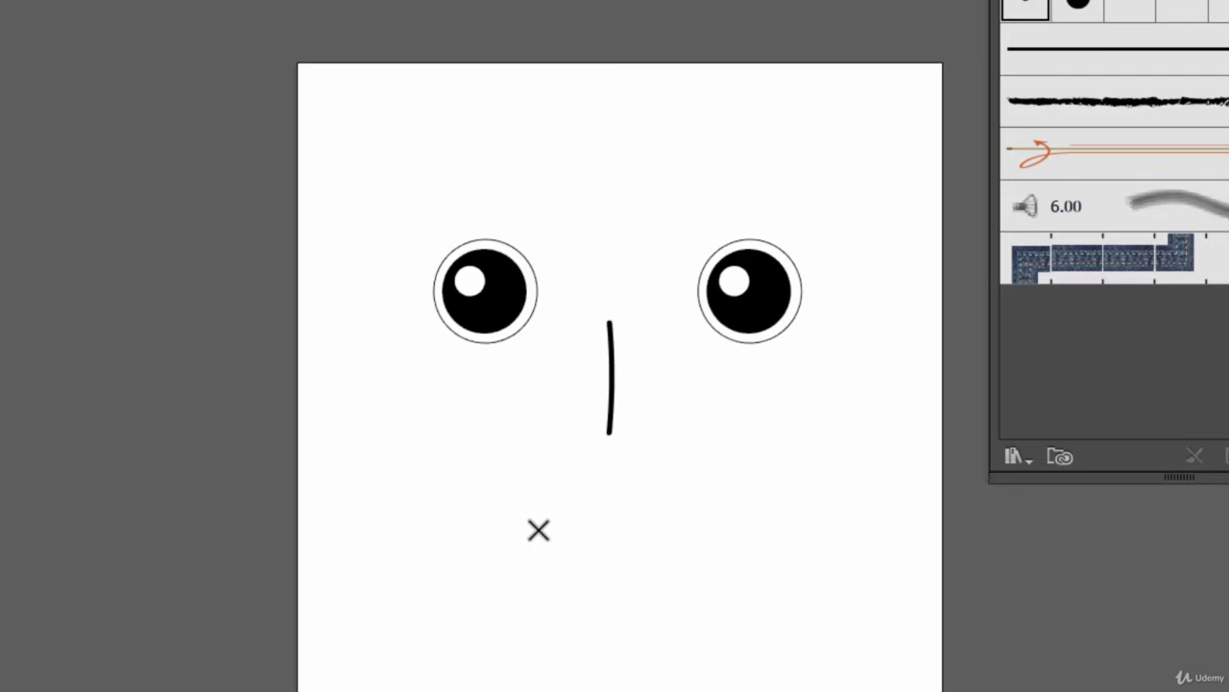
{"action": "left_click_drag", "start_coordinate": [544, 531], "coordinate": [708, 492]}
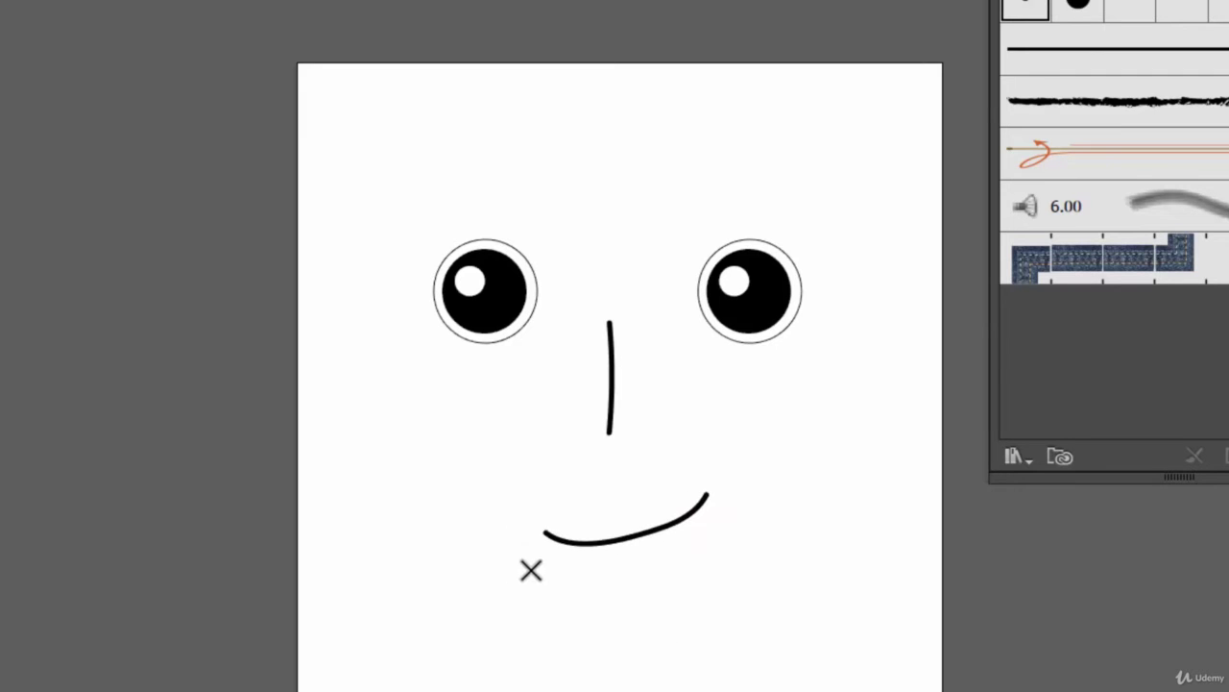
{"action": "mouse_move", "coordinate": [548, 531]}
{"action": "left_mouse_down"}
{"action": "mouse_move", "coordinate": [586, 584]}
{"action": "mouse_move", "coordinate": [649, 629]}
{"action": "mouse_move", "coordinate": [707, 530]}
{"action": "mouse_move", "coordinate": [710, 496]}
{"action": "left_mouse_up"}
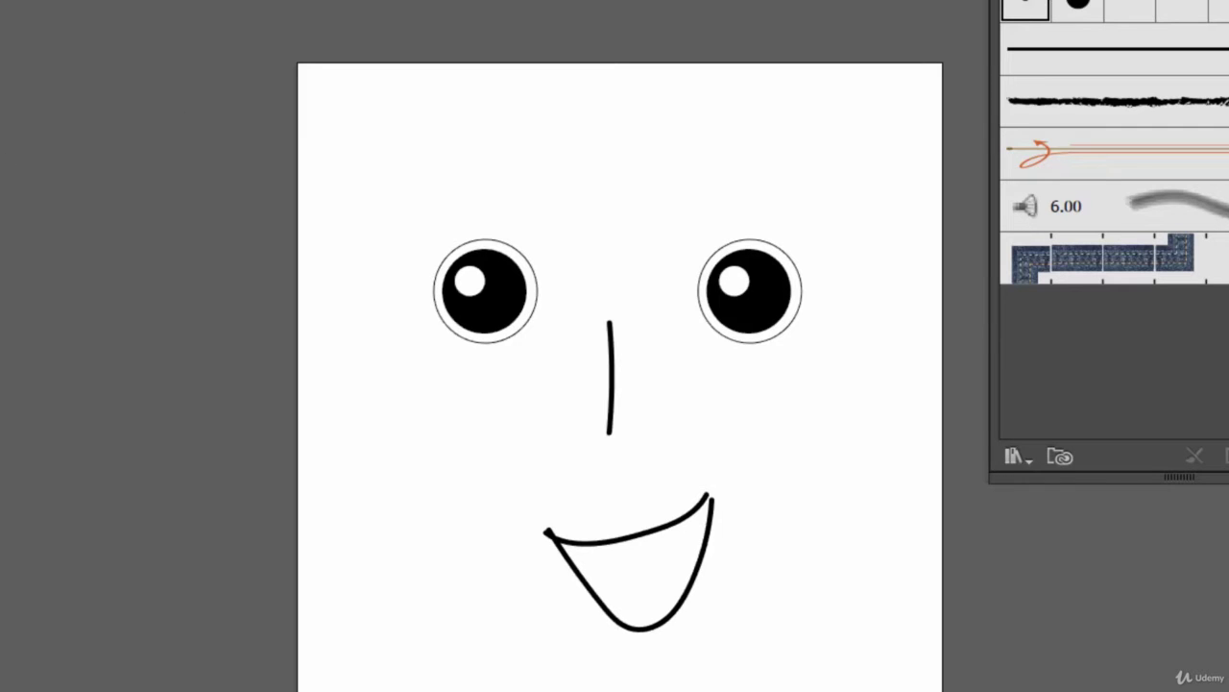
Scale the eyes, nose and mouth down together proportionally and move them to the middle of the artboard's width.
{"action": "left_click_drag", "start_coordinate": [371, 135], "coordinate": [865, 686]}
{"action": "left_click_drag", "start_coordinate": [797, 637], "coordinate": [657, 497]}
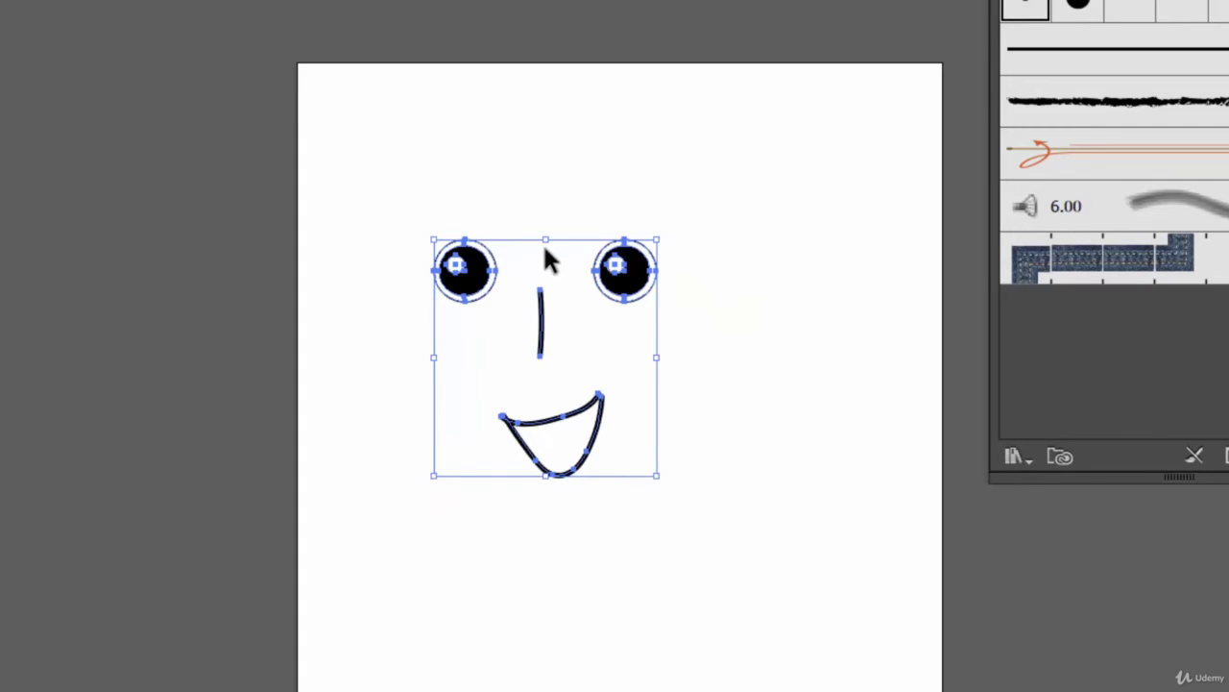
{"action": "left_click", "coordinate": [589, 271]}
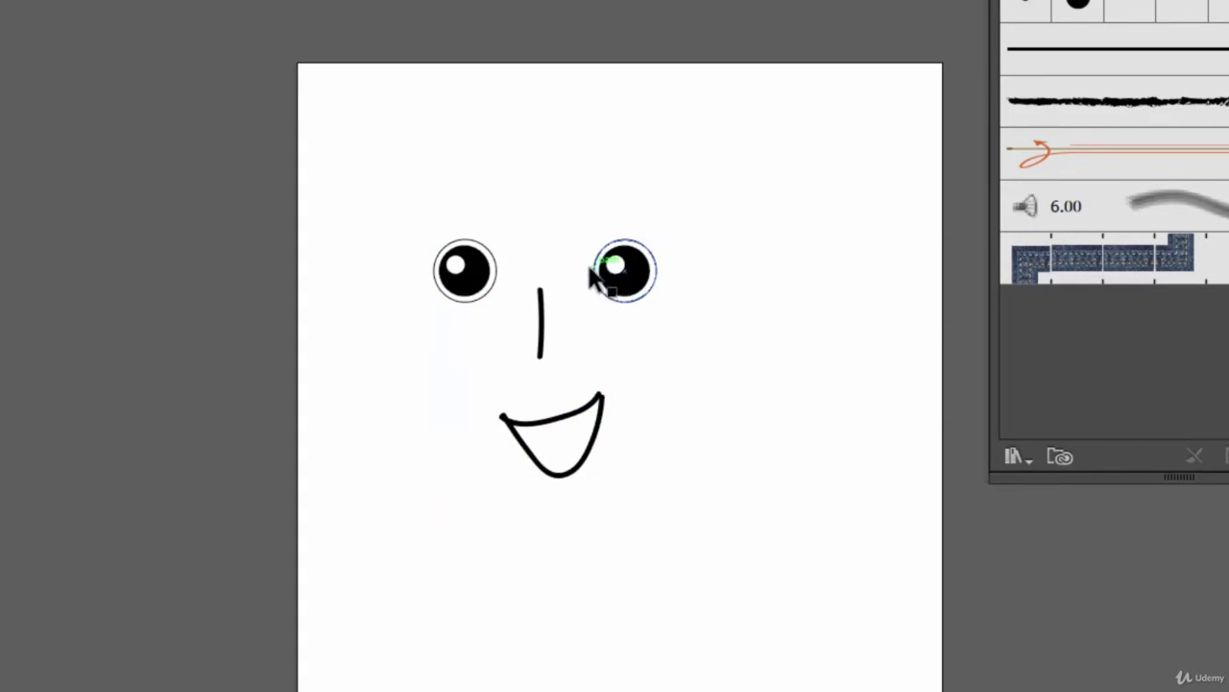
{"action": "left_click_drag", "start_coordinate": [425, 195], "coordinate": [696, 502]}
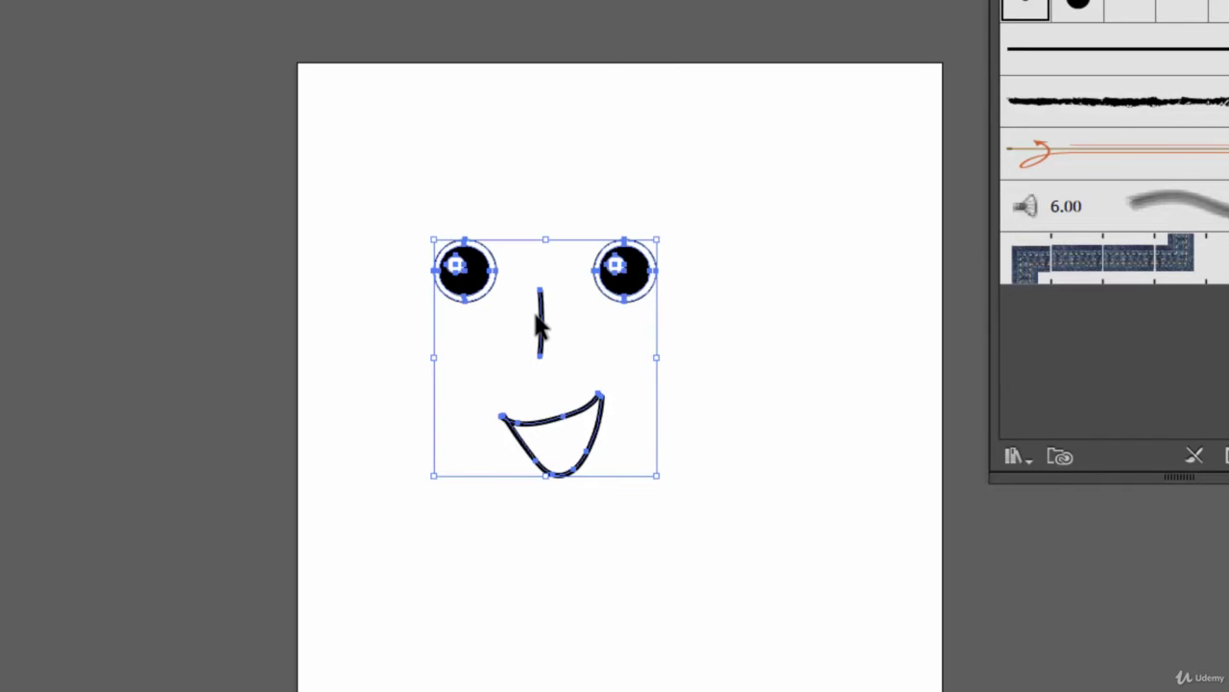
{"action": "left_click_drag", "start_coordinate": [546, 330], "coordinate": [613, 363]}
{"action": "left_click", "coordinate": [836, 480]}
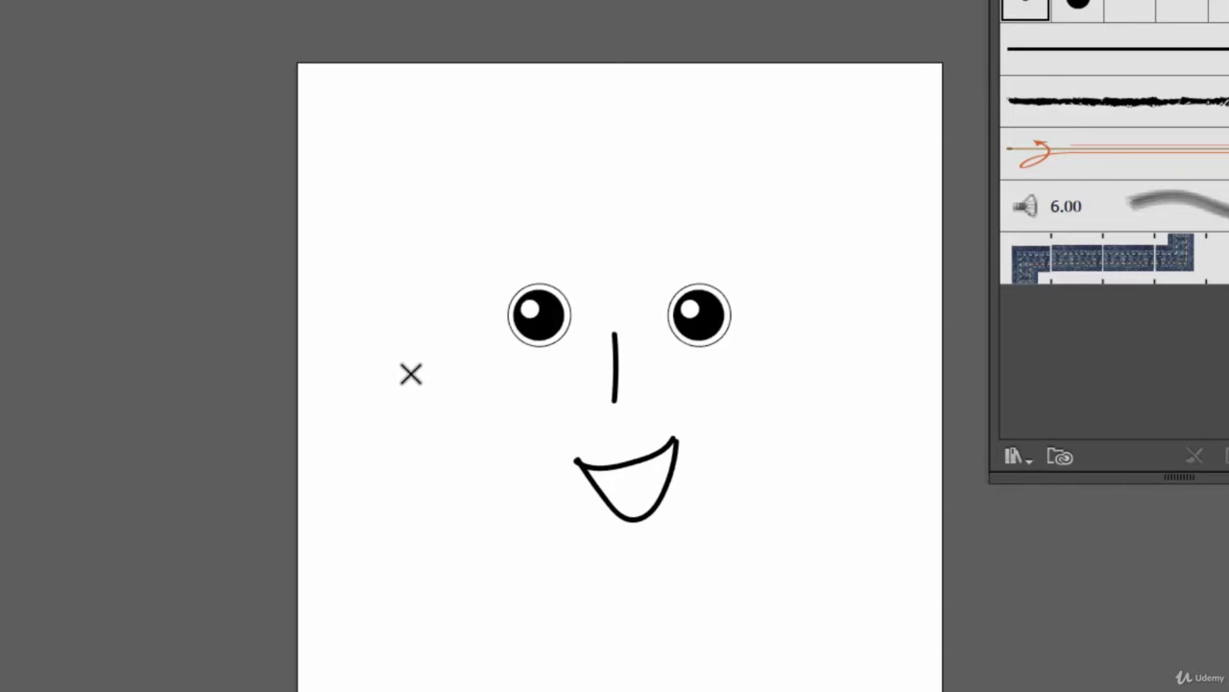
{"action": "left_click_drag", "start_coordinate": [425, 300], "coordinate": [614, 634]}
{"action": "left_click_drag", "start_coordinate": [672, 663], "coordinate": [671, 664]}
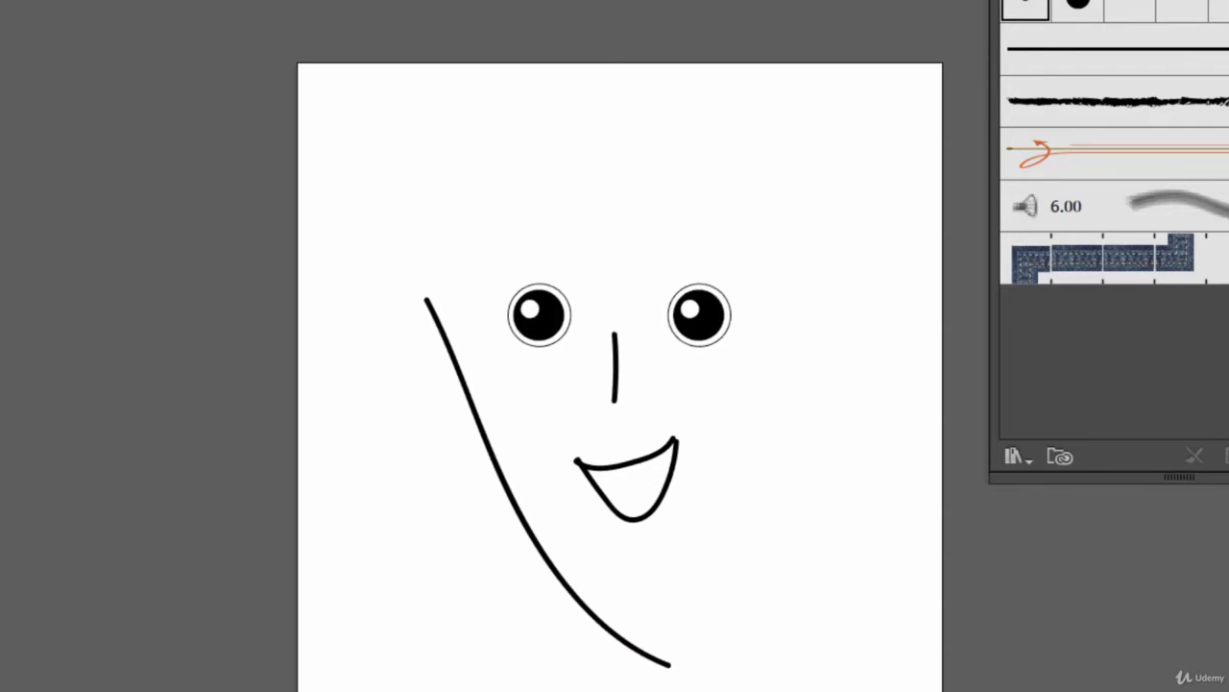
{"action": "key", "text": "ctrl+z"}
{"action": "left_click_drag", "start_coordinate": [425, 288], "coordinate": [576, 689]}
{"action": "key", "text": "ctrl+z"}
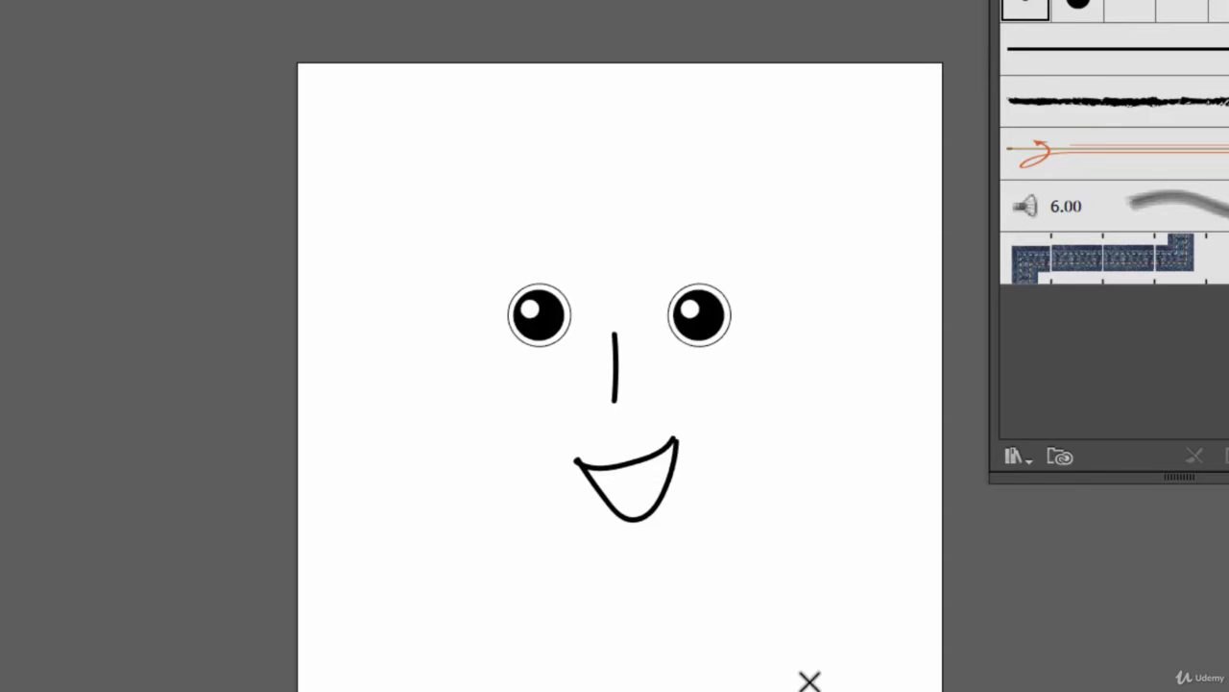
{"action": "mouse_move", "coordinate": [419, 277]}
{"action": "left_mouse_down"}
{"action": "mouse_move", "coordinate": [484, 519]}
{"action": "mouse_move", "coordinate": [645, 680]}
{"action": "left_mouse_up"}
{"action": "key", "text": "ctrl+z"}
Paint the left side of the face as one curved stroke from beside the left eye down to the chin.
{"action": "mouse_move", "coordinate": [439, 275]}
{"action": "left_mouse_down"}
{"action": "mouse_move", "coordinate": [459, 319]}
{"action": "mouse_move", "coordinate": [458, 459]}
{"action": "mouse_move", "coordinate": [485, 514]}
{"action": "mouse_move", "coordinate": [594, 616]}
{"action": "mouse_move", "coordinate": [645, 631]}
{"action": "mouse_move", "coordinate": [707, 625]}
{"action": "left_mouse_up"}
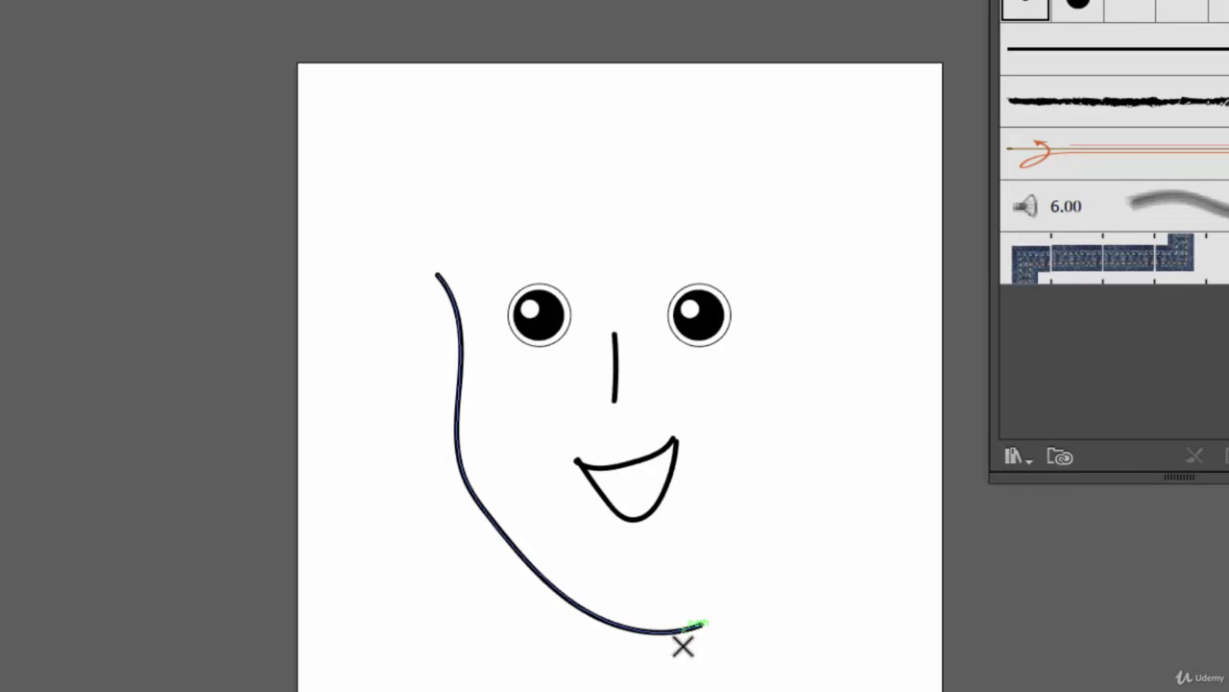
{"action": "key", "text": "ctrl+shift+a"}
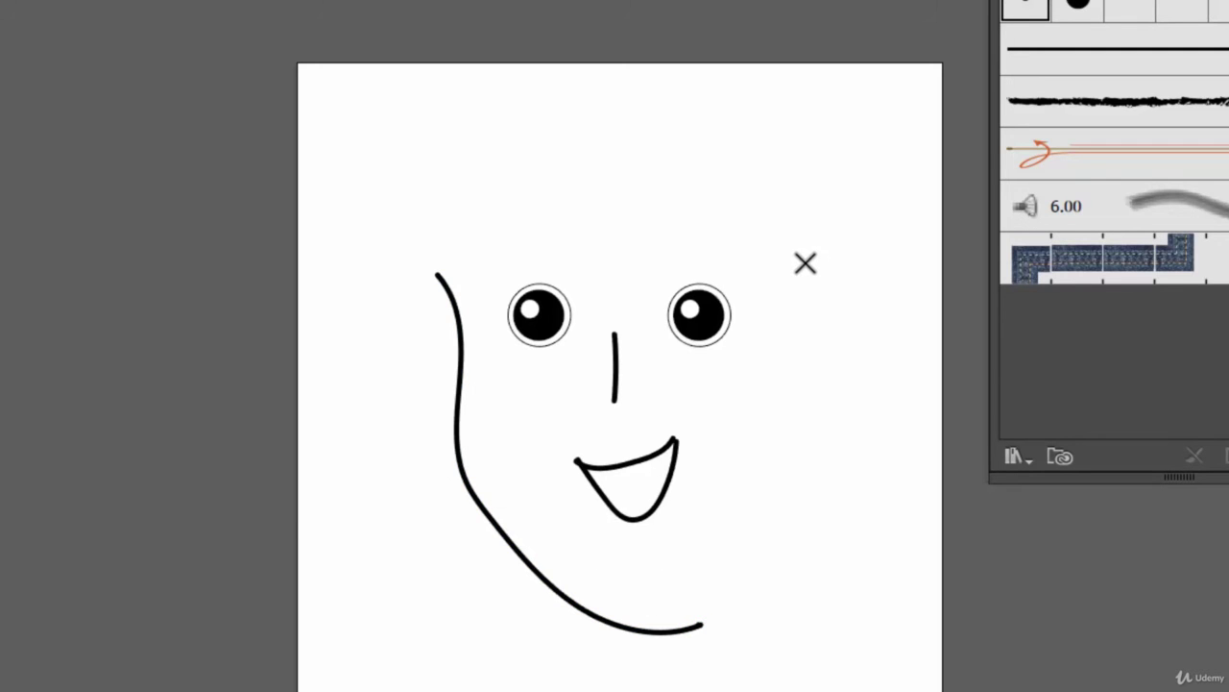
{"action": "mouse_move", "coordinate": [805, 267]}
{"action": "left_mouse_down"}
{"action": "mouse_move", "coordinate": [805, 378]}
{"action": "mouse_move", "coordinate": [774, 522]}
{"action": "mouse_move", "coordinate": [670, 636]}
{"action": "left_mouse_up"}
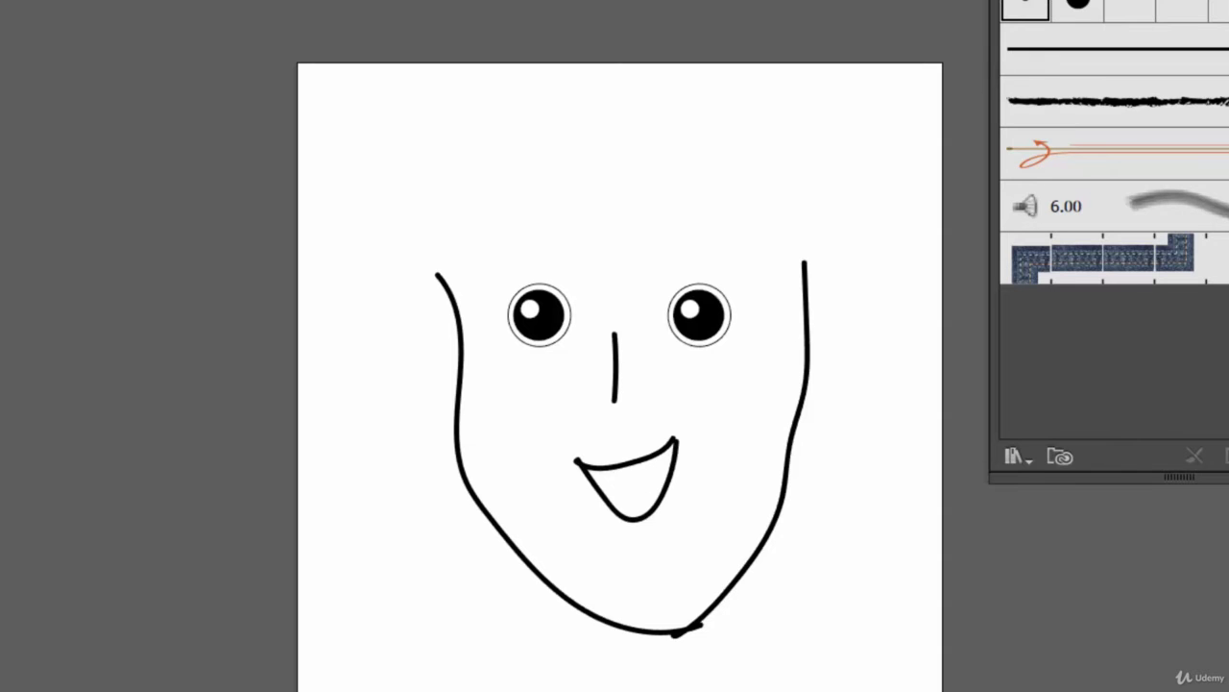
{"action": "left_click", "coordinate": [796, 434]}
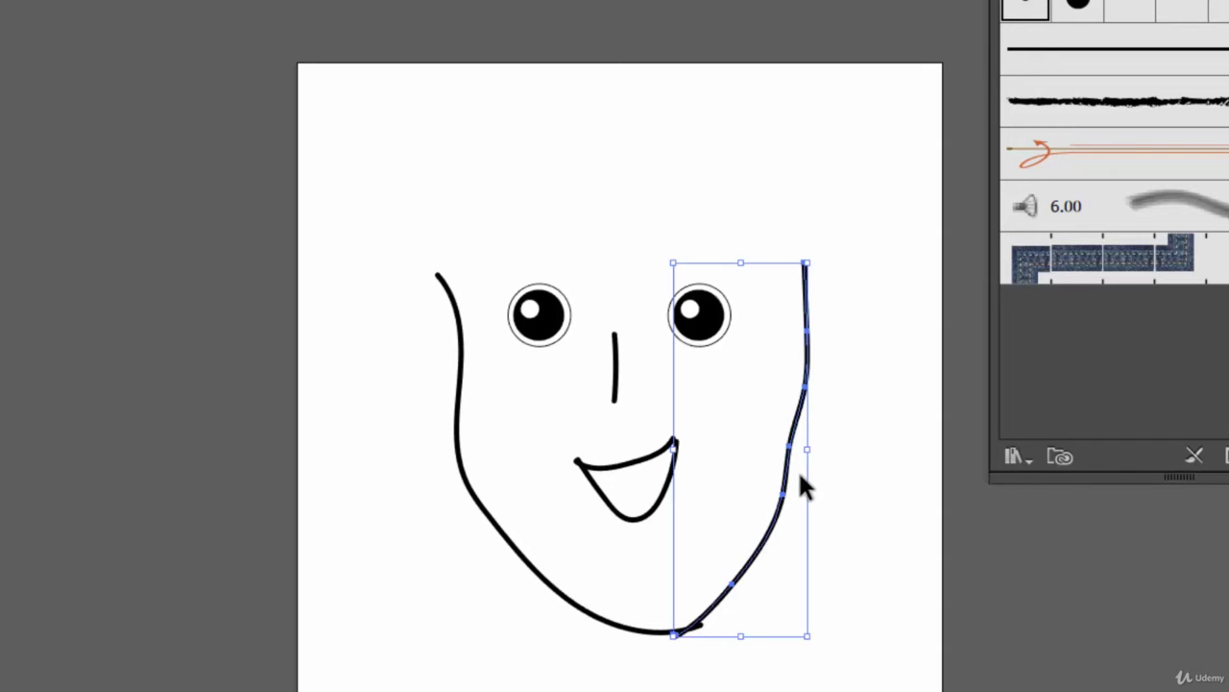
{"action": "key", "text": "Delete"}
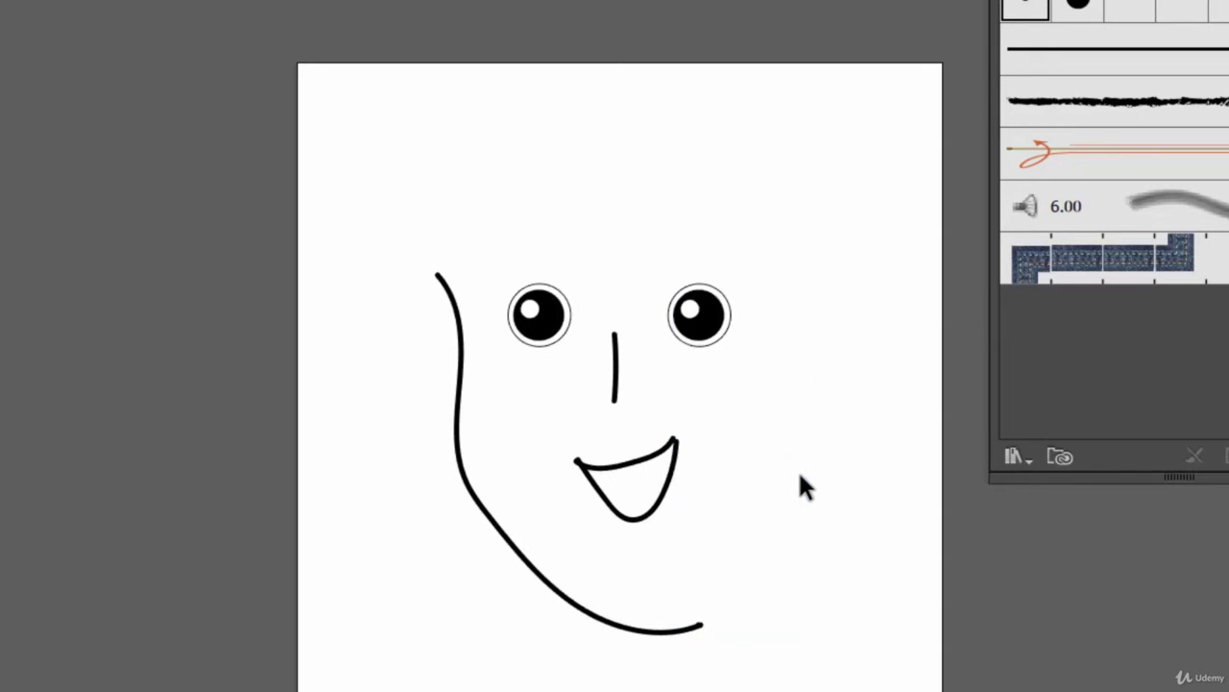
Nudge the left face outline two large increments left and two large increments up.
{"action": "left_click", "coordinate": [696, 631]}
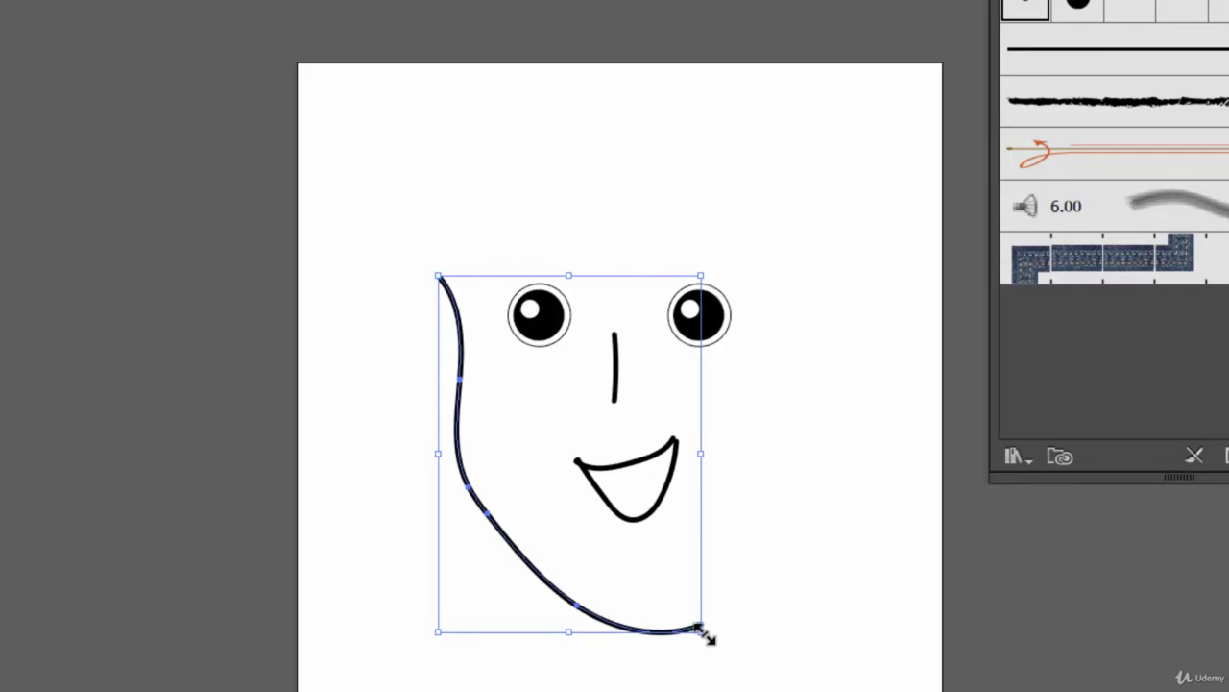
{"action": "key", "text": "shift+Left"}
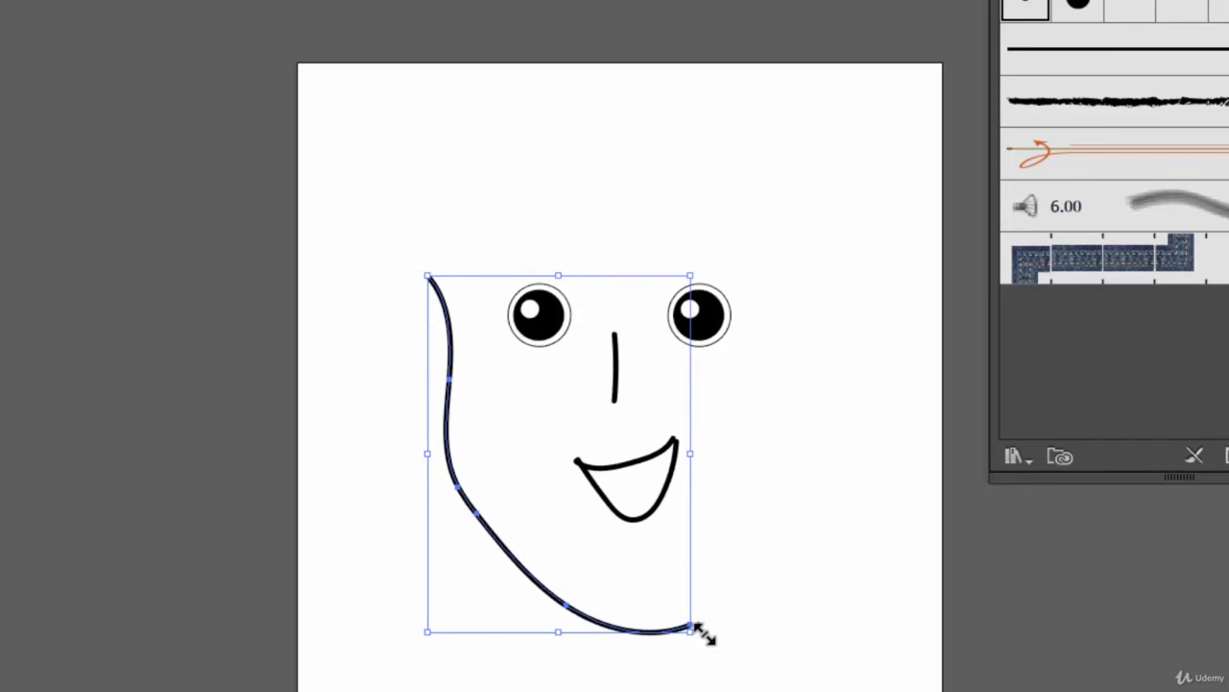
{"action": "key", "text": "shift+Up"}
{"action": "key", "text": "shift+Up"}
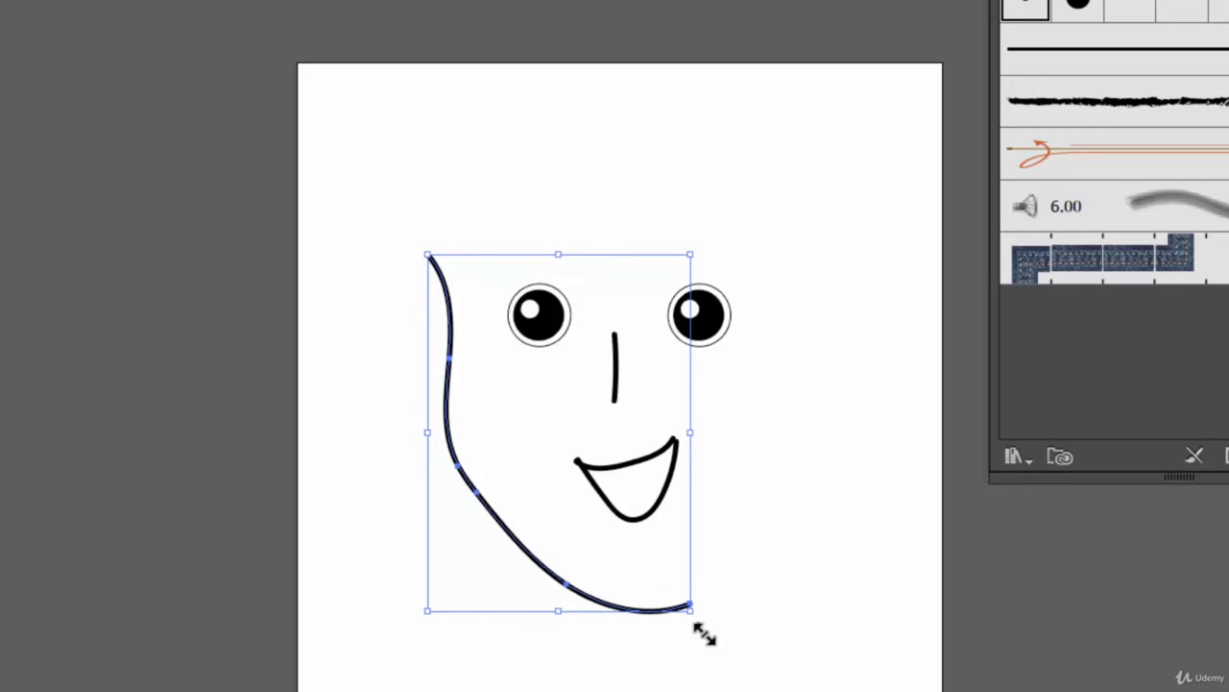
{"action": "key", "text": "shift+Left"}
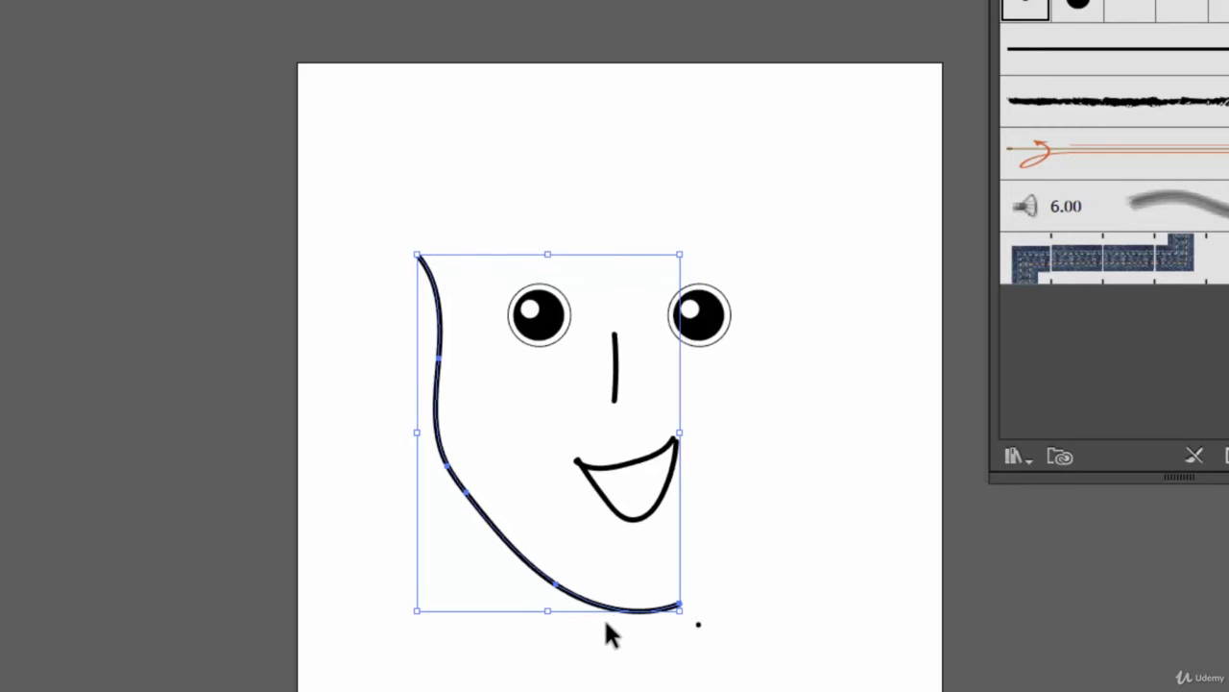
{"action": "left_click", "coordinate": [788, 619]}
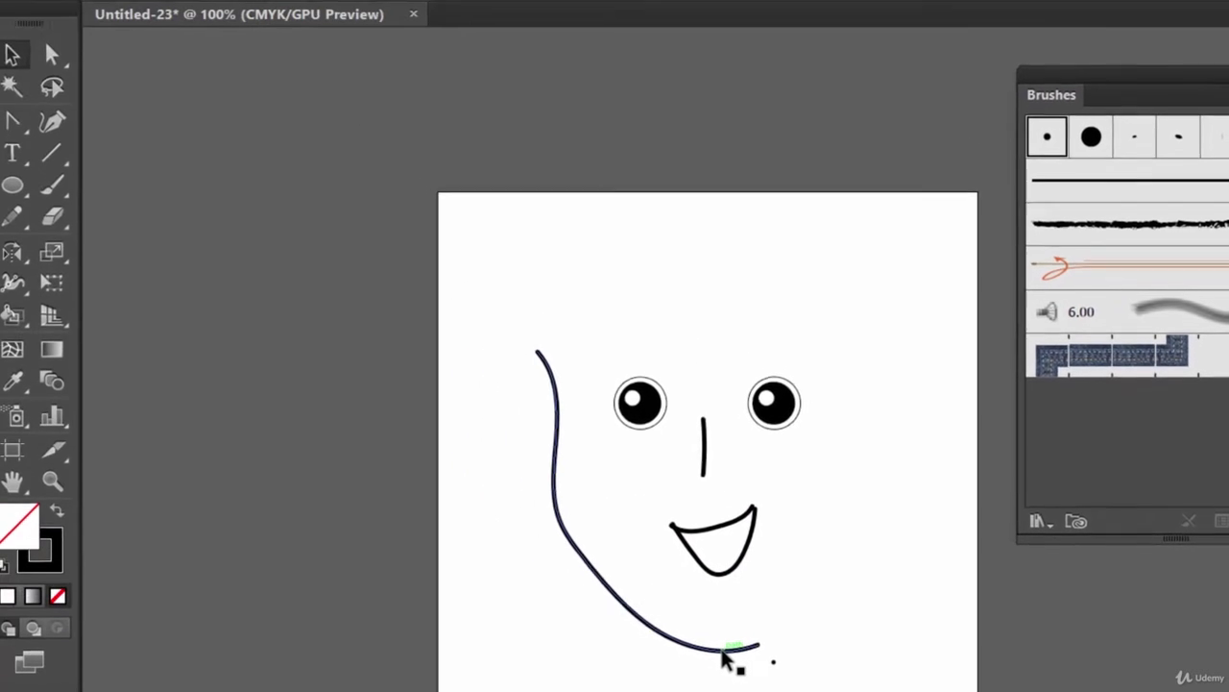
Add an anchor point to the face outline near its chin end and switch to the Direct Selection tool.
{"action": "left_click", "coordinate": [27, 130]}
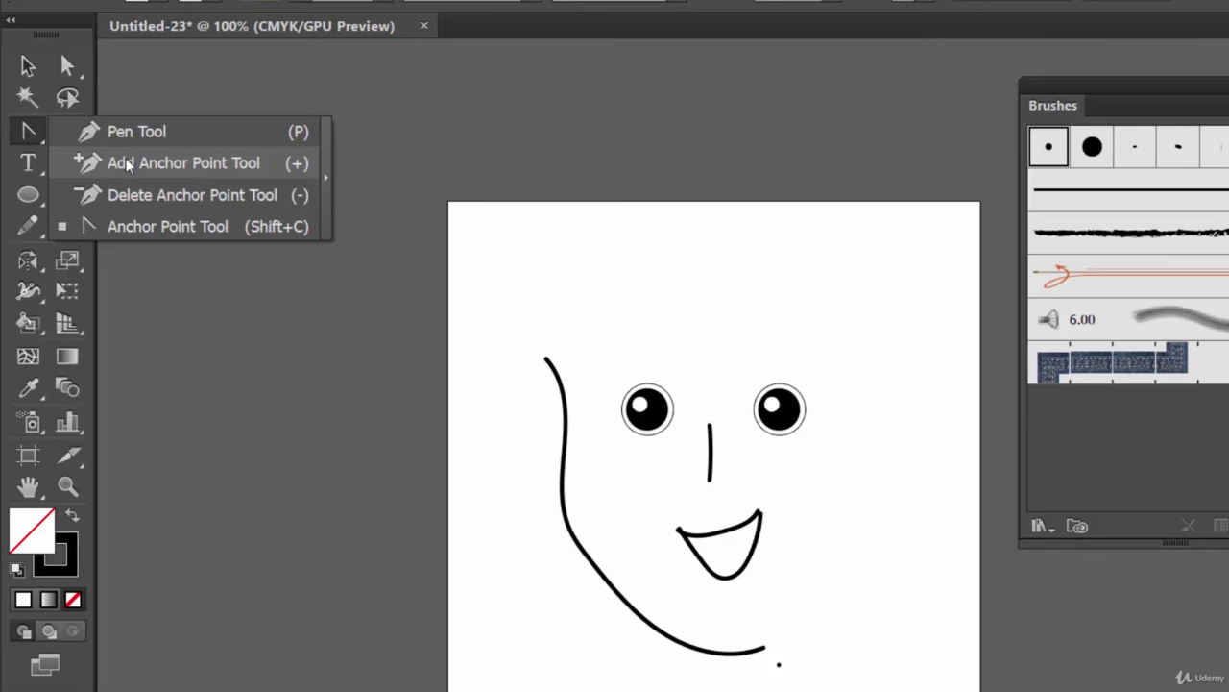
{"action": "left_click", "coordinate": [231, 165]}
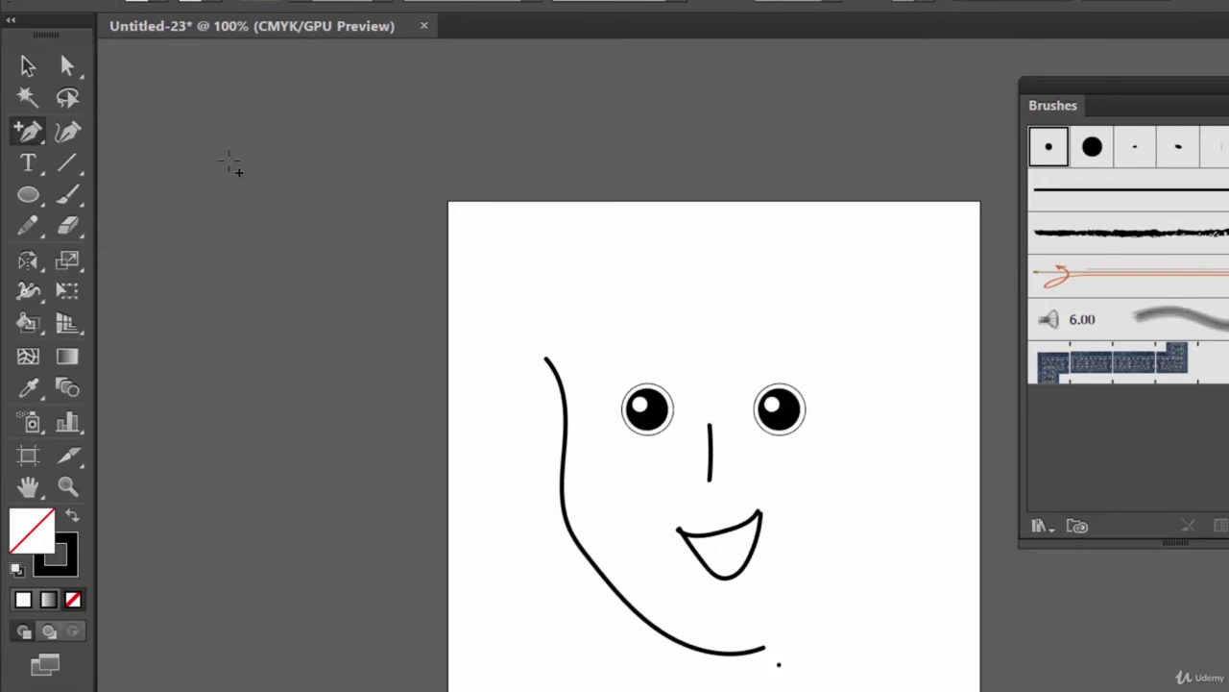
{"action": "left_click", "coordinate": [736, 653]}
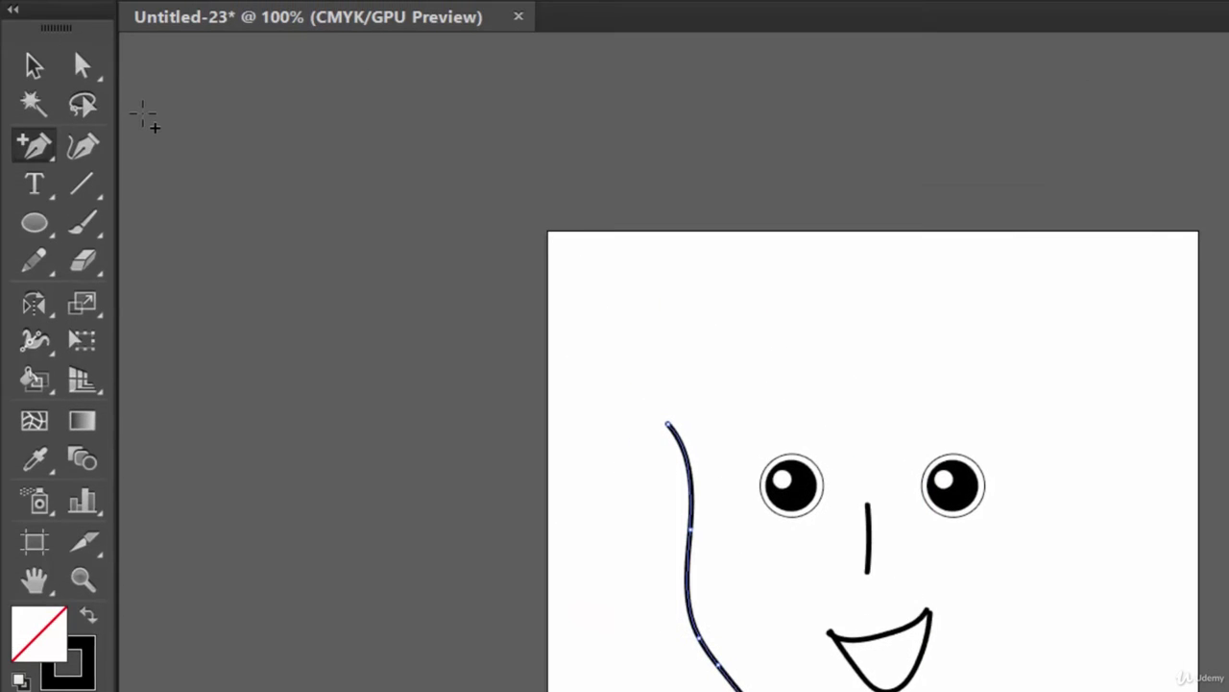
{"action": "key", "text": "a"}
{"action": "left_click", "coordinate": [80, 65]}
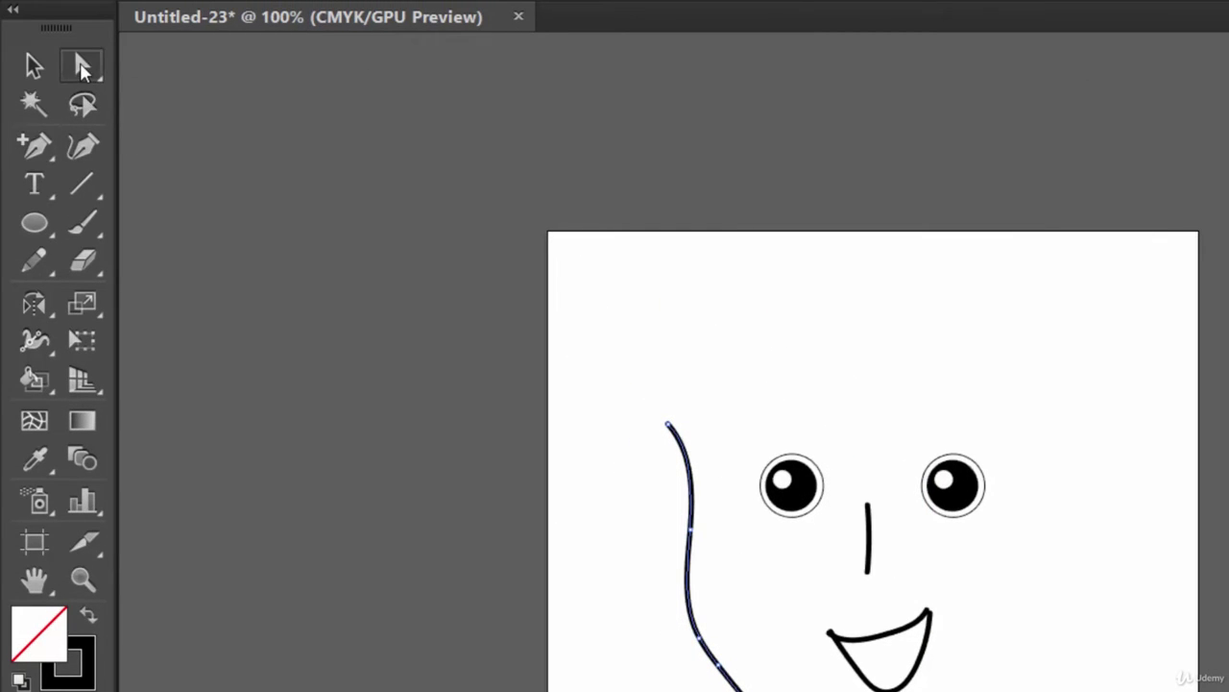
Delete the anchor point at the chin end of the left face outline to trim its upturned tail.
{"action": "left_click_drag", "start_coordinate": [719, 585], "coordinate": [730, 626]}
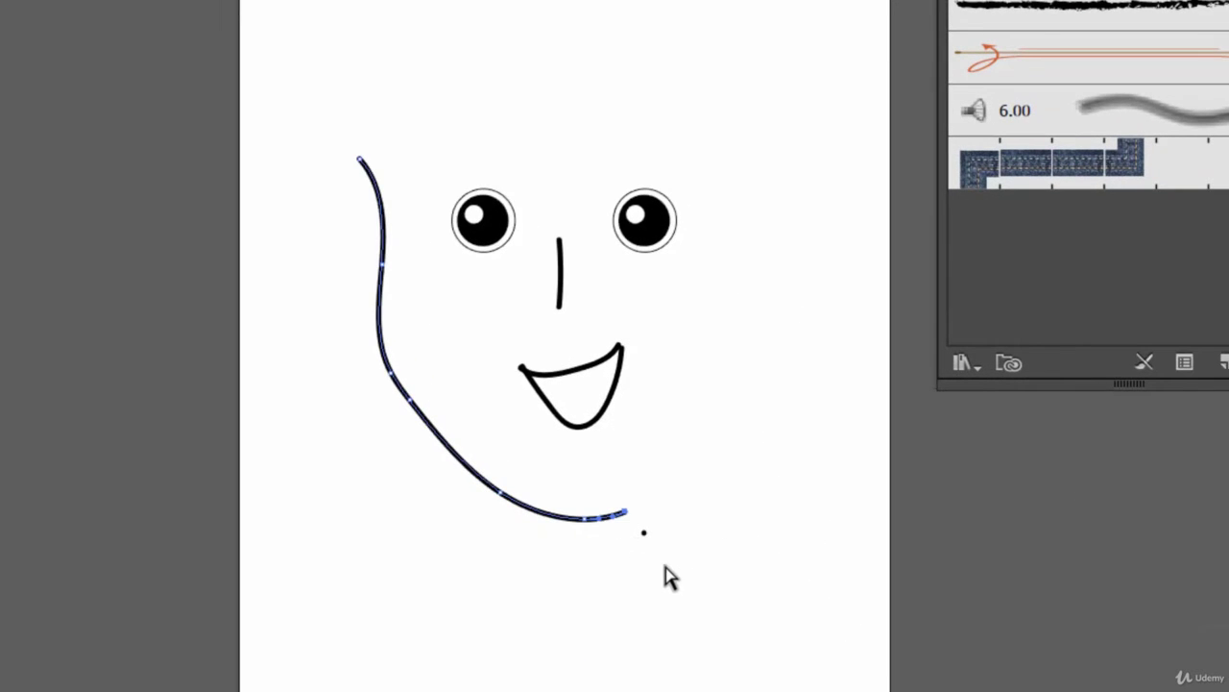
{"action": "left_click_drag", "start_coordinate": [615, 478], "coordinate": [639, 534]}
{"action": "key", "text": "ctrl+plus"}
{"action": "key", "text": "ctrl+plus"}
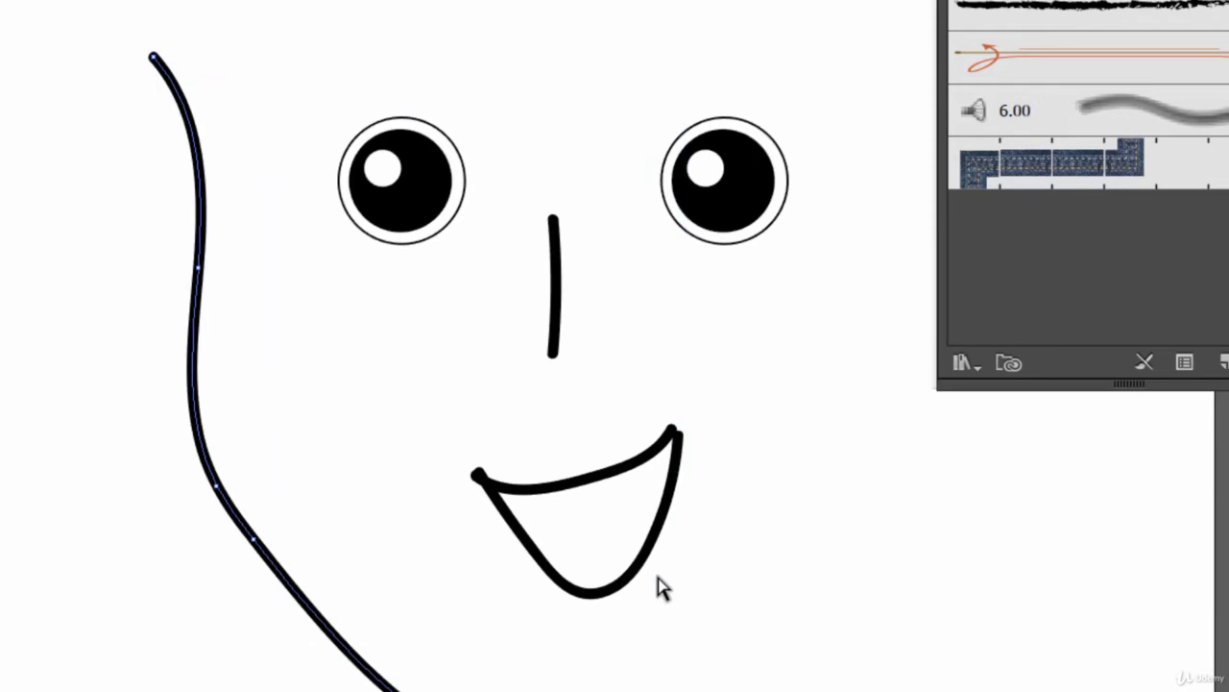
{"action": "left_click_drag", "start_coordinate": [545, 557], "coordinate": [360, 49]}
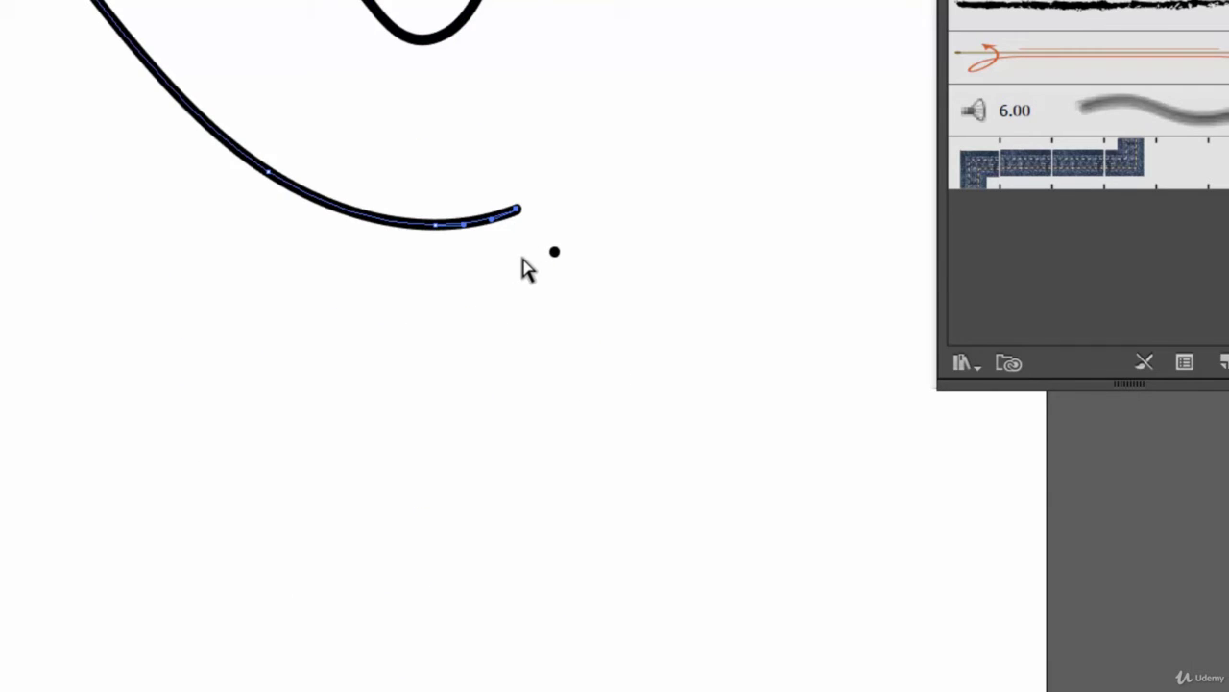
{"action": "key", "text": "Delete"}
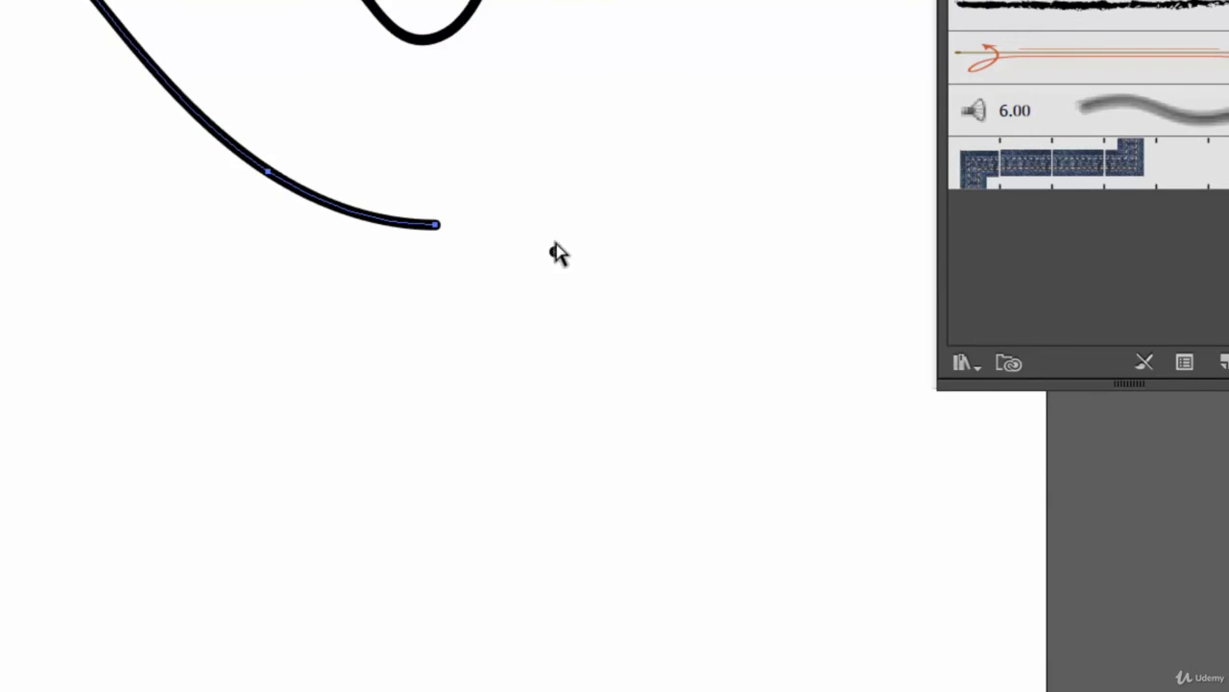
Delete the stray brush dot beside the chin end of the left face outline.
{"action": "left_click", "coordinate": [638, 386]}
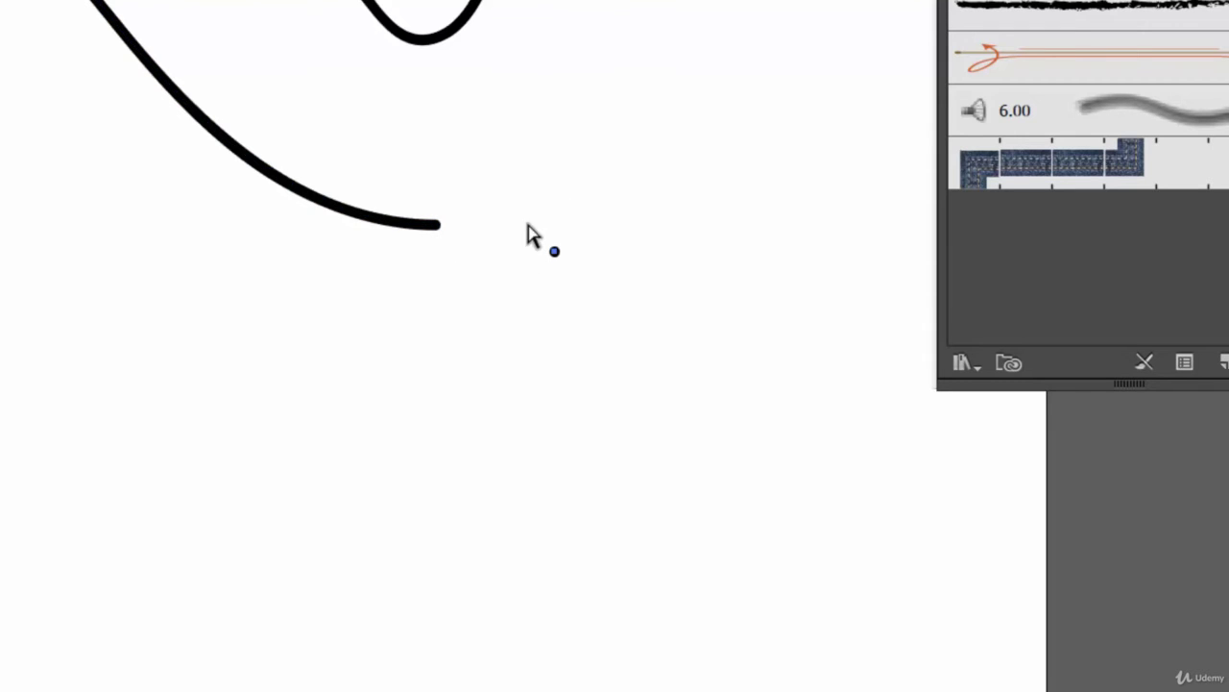
{"action": "key", "text": "Delete"}
{"action": "scroll", "coordinate": [574, 307], "scroll_direction": "up", "scroll_amount": 5}
{"action": "left_click_drag", "start_coordinate": [577, 511], "coordinate": [533, 430]}
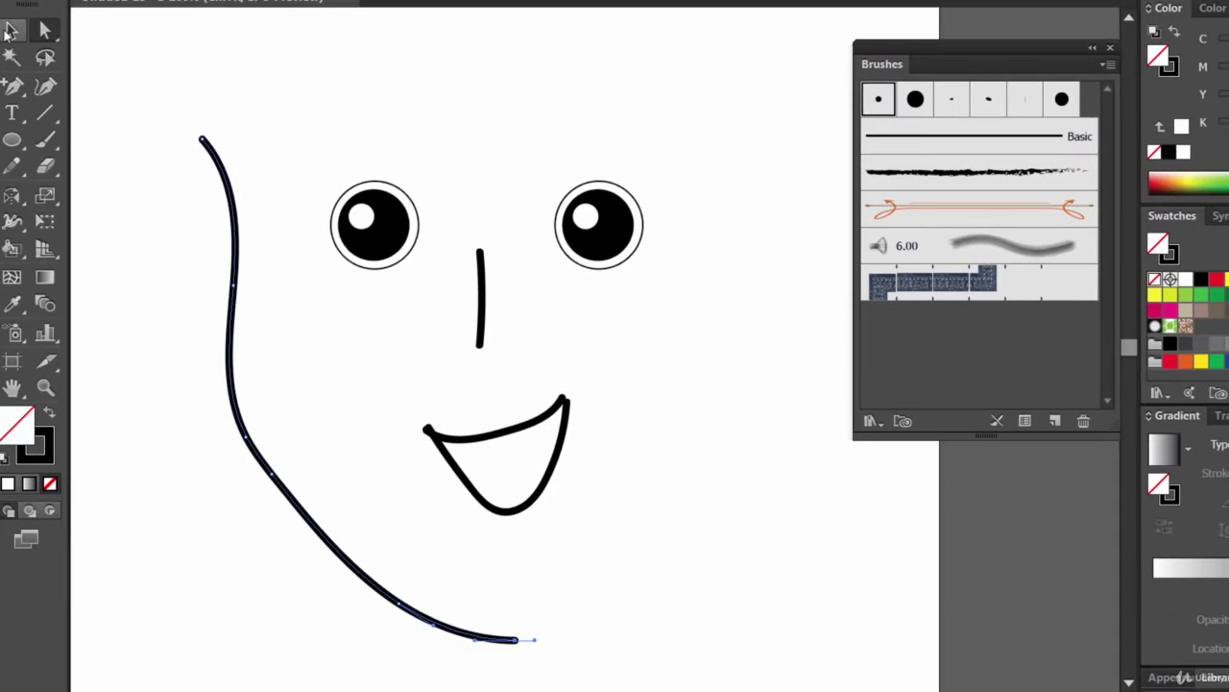
Duplicate the whole left face outline a short distance to its right using the Selection tool.
{"action": "left_click", "coordinate": [9, 31]}
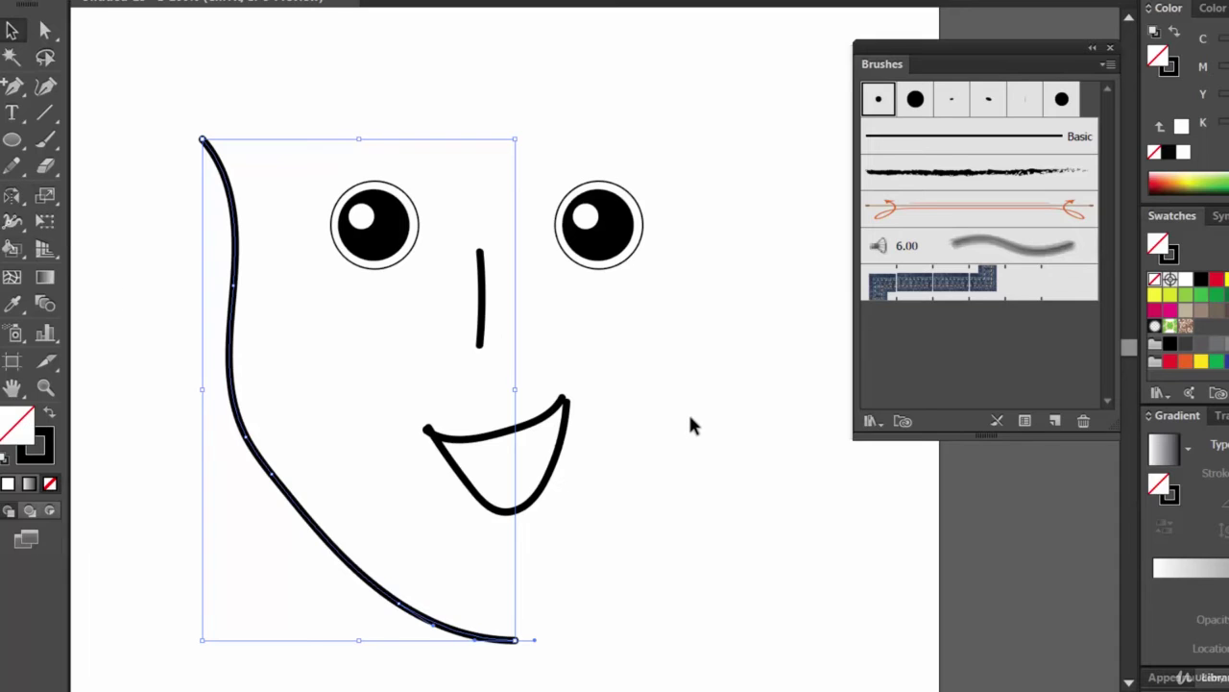
{"action": "scroll", "coordinate": [678, 433], "scroll_direction": "down", "scroll_amount": 2}
{"action": "scroll", "coordinate": [678, 433], "scroll_direction": "up", "scroll_amount": 2}
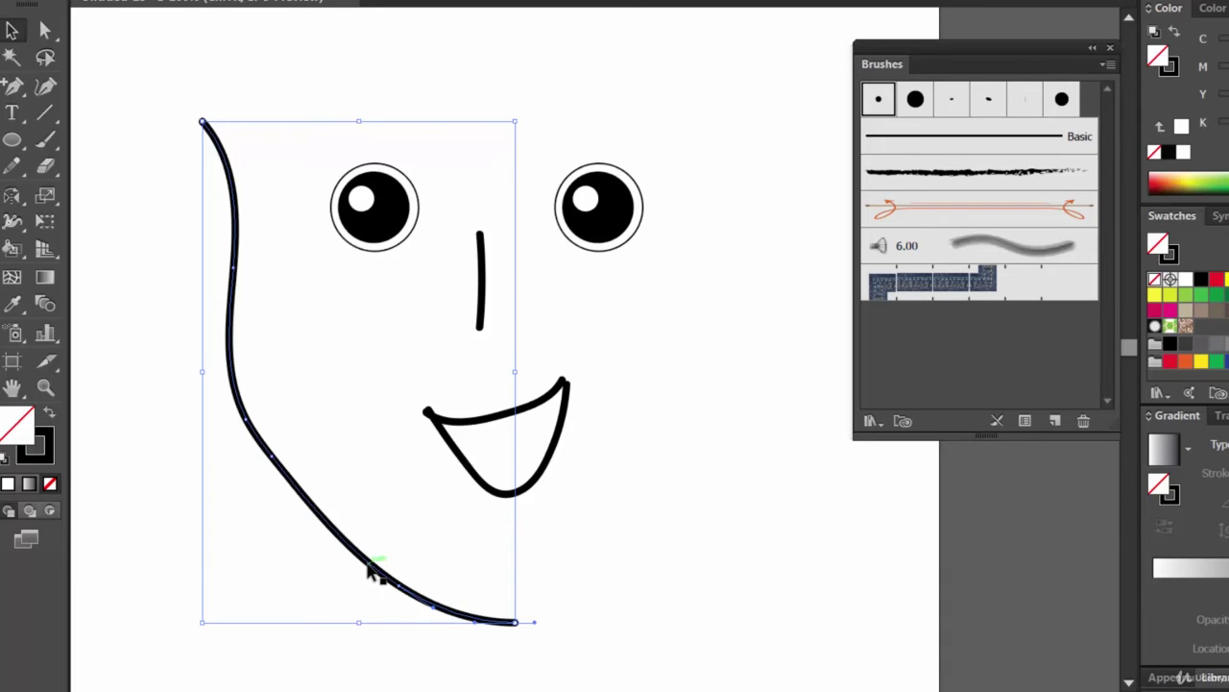
{"action": "left_click_drag", "start_coordinate": [378, 573], "coordinate": [501, 574]}
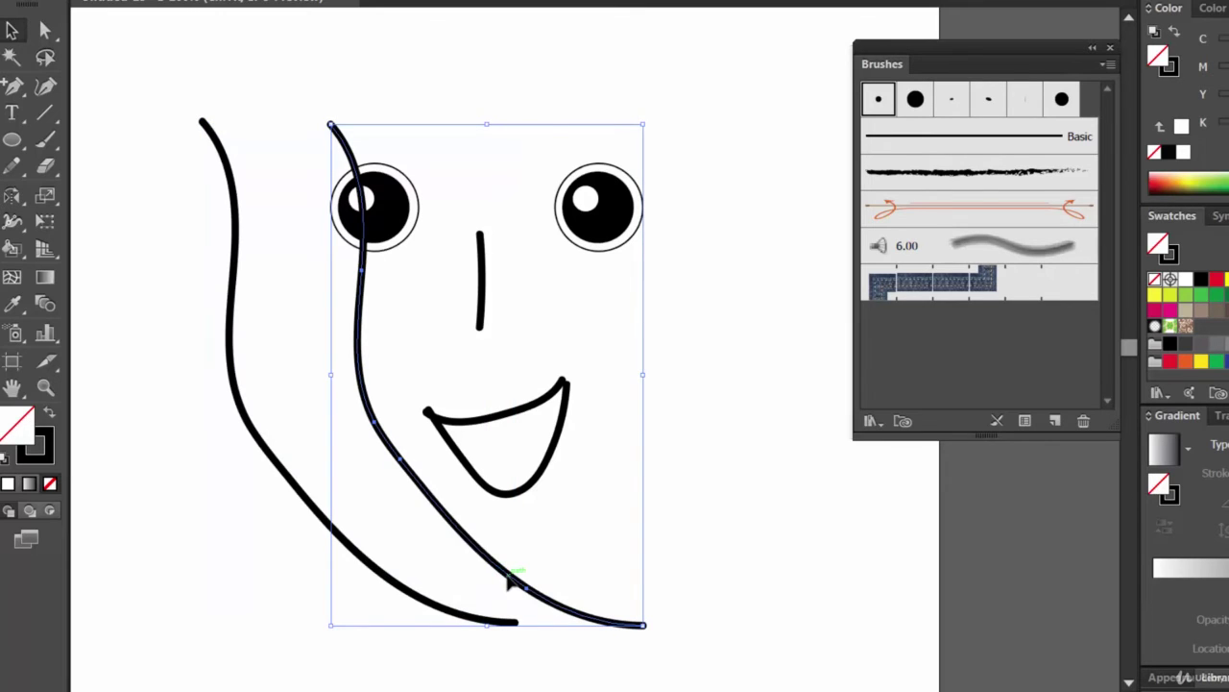
Reflect the duplicated outline across the vertical axis and move it right so it meets the left outline at the chin.
{"action": "right_click", "coordinate": [509, 577]}
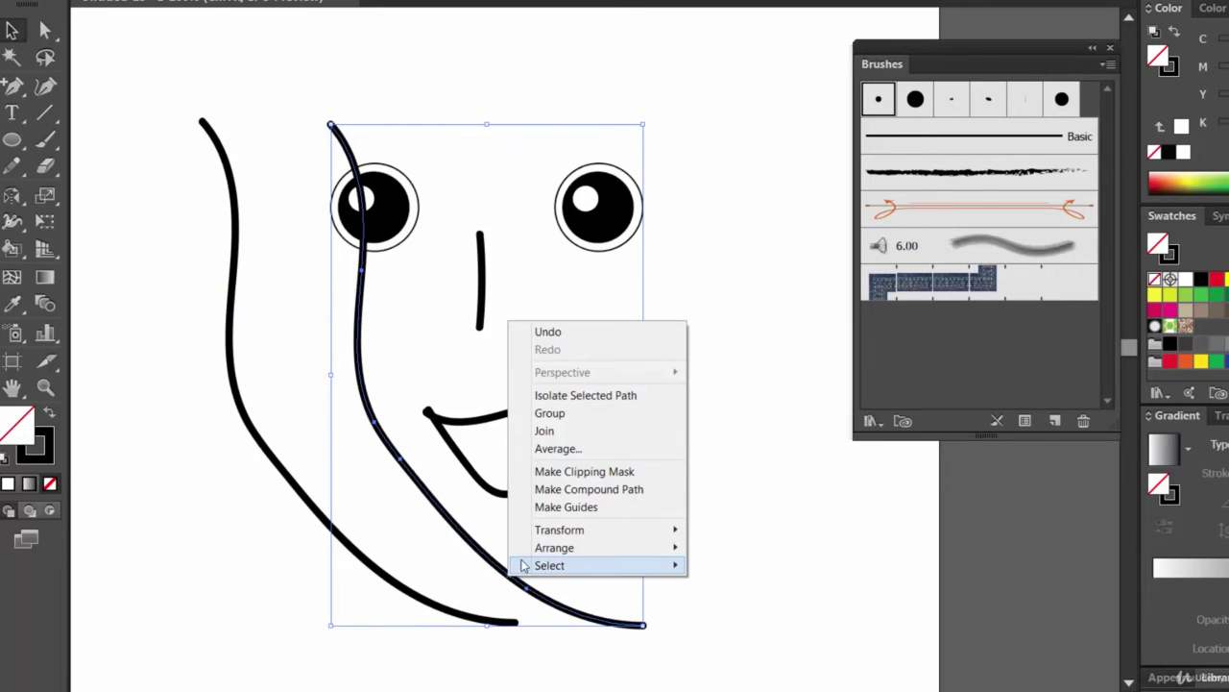
{"action": "mouse_move", "coordinate": [568, 538]}
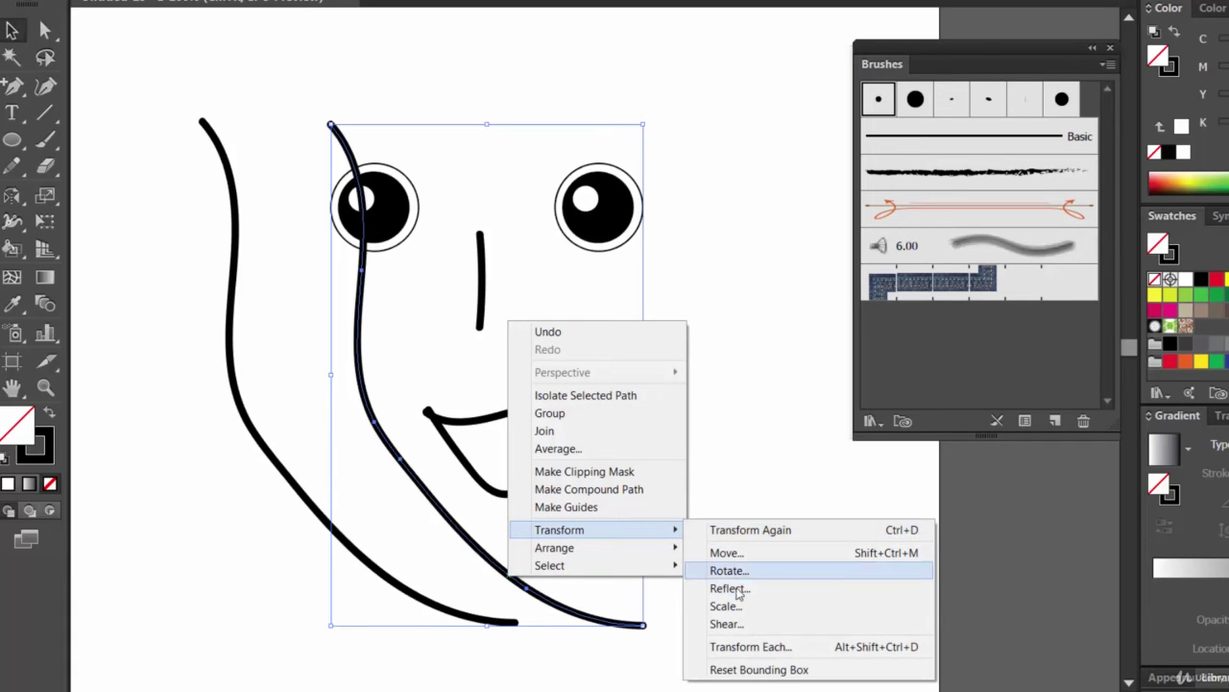
{"action": "left_click", "coordinate": [738, 589]}
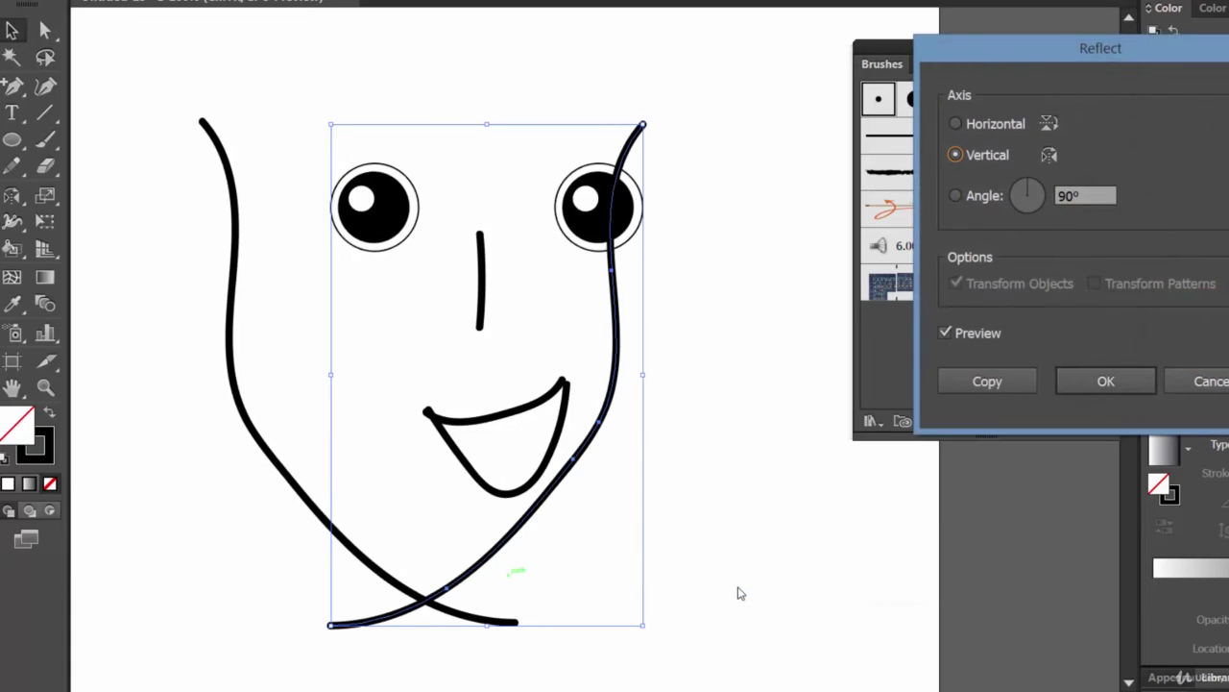
{"action": "left_click", "coordinate": [1105, 380]}
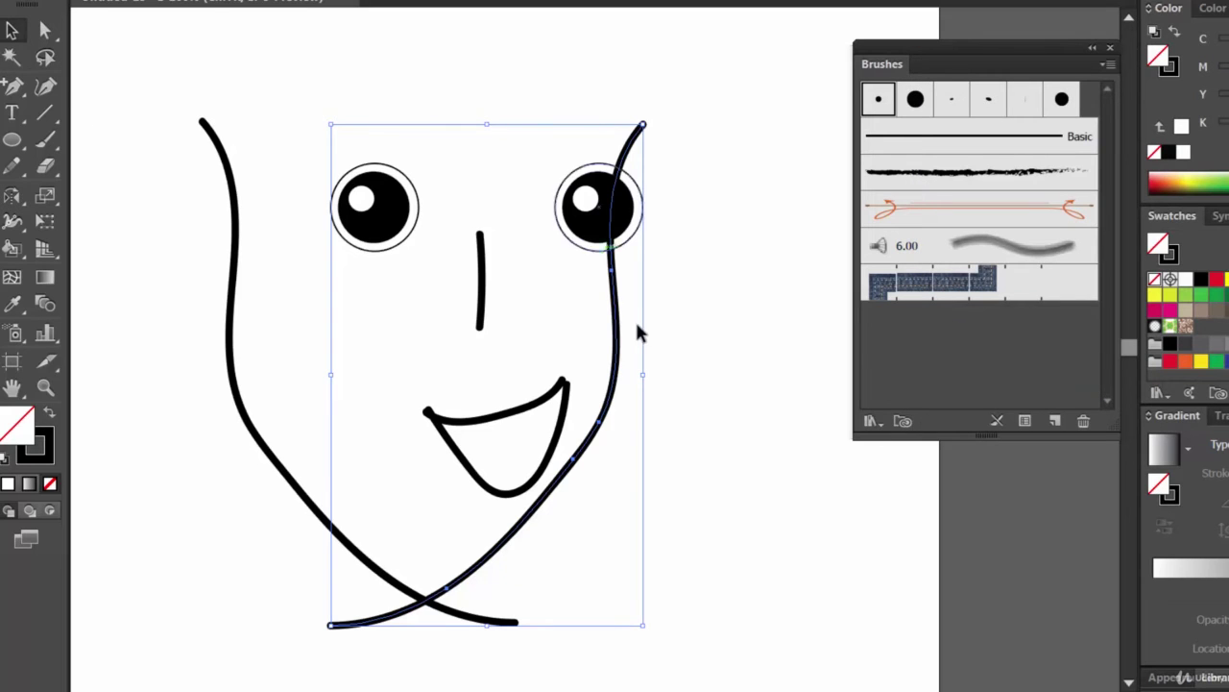
{"action": "left_click_drag", "start_coordinate": [619, 366], "coordinate": [793, 368]}
{"action": "left_click", "coordinate": [919, 492]}
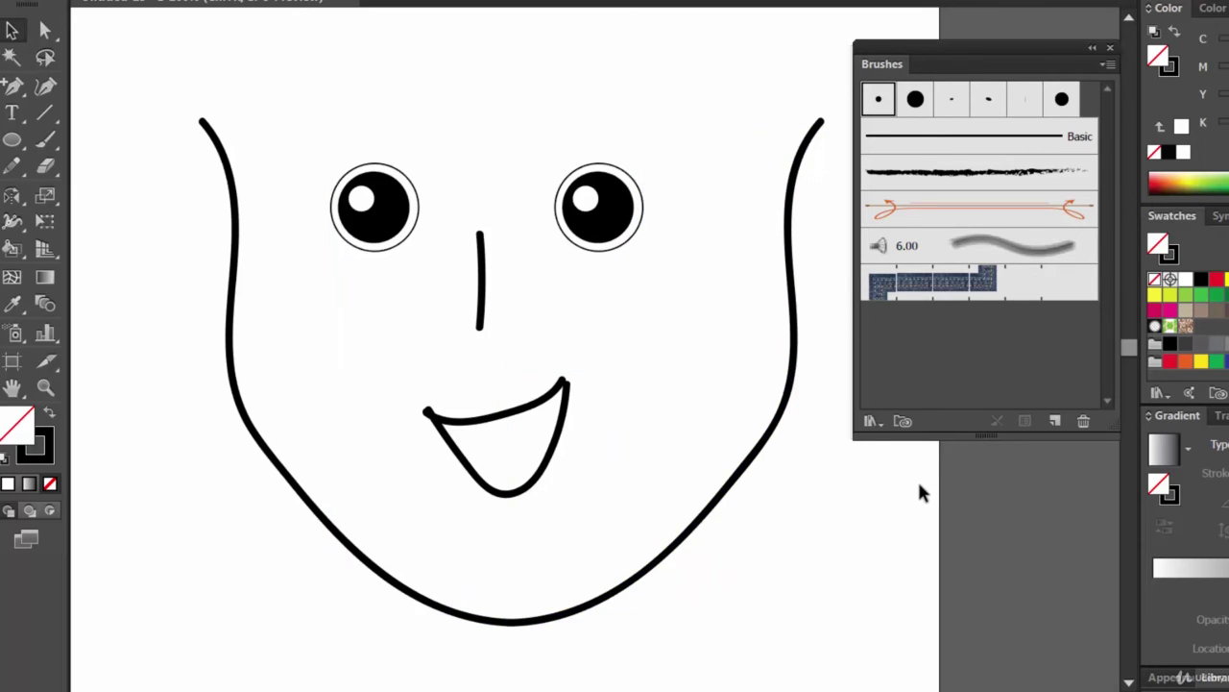
Nudge the right face outline left and partly back right so its chin end slightly overlaps the left outline.
{"action": "left_click", "coordinate": [773, 432]}
{"action": "key", "text": "Left"}
{"action": "key", "text": "Left"}
{"action": "key", "text": "Left"}
{"action": "key", "text": "Left"}
{"action": "key", "text": "Left"}
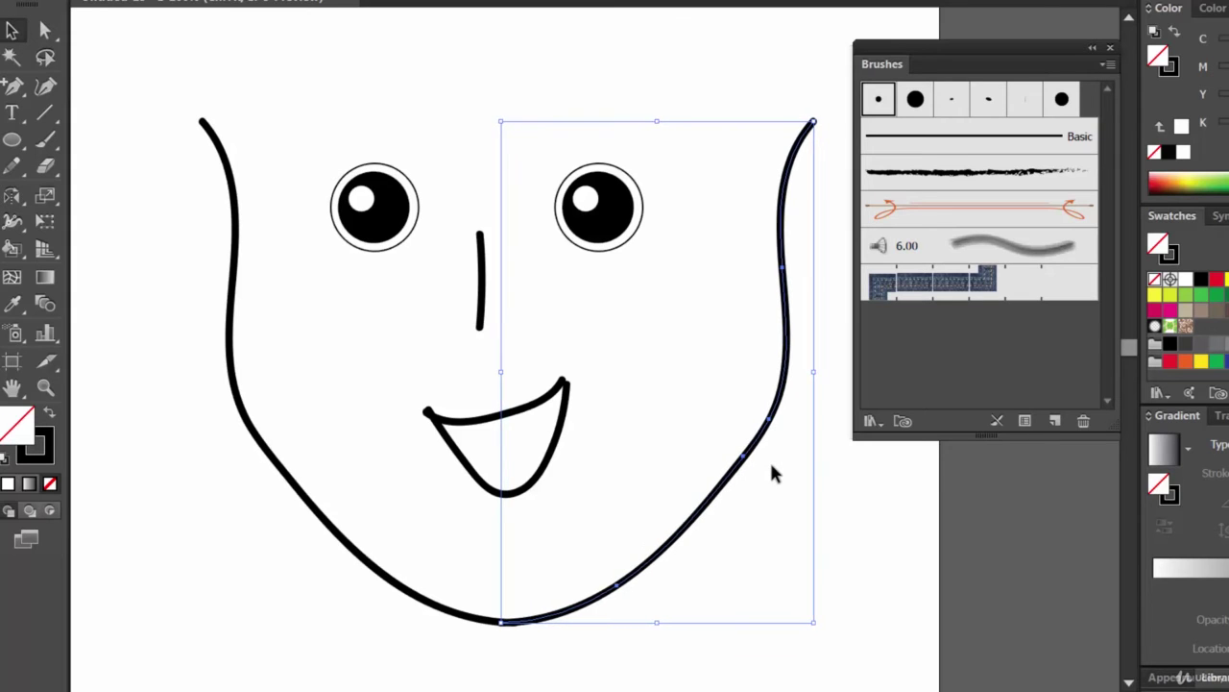
{"action": "key", "text": "Left"}
{"action": "key", "text": "Left"}
{"action": "key", "text": "Left"}
{"action": "key", "text": "Left"}
{"action": "key", "text": "Left"}
{"action": "key", "text": "Left"}
{"action": "key", "text": "Left"}
{"action": "key", "text": "Left"}
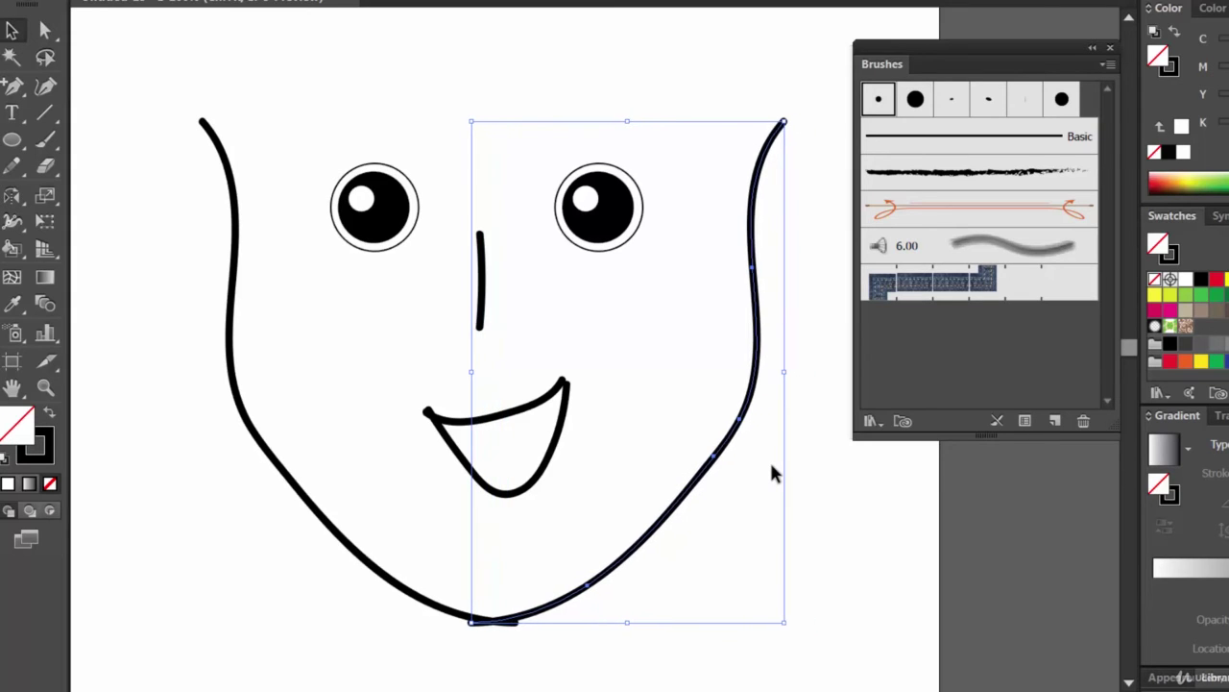
{"action": "key", "text": "Right"}
{"action": "key", "text": "Right"}
{"action": "key", "text": "Right"}
{"action": "key", "text": "Right"}
{"action": "key", "text": "Right"}
{"action": "key", "text": "Right"}
{"action": "key", "text": "Right"}
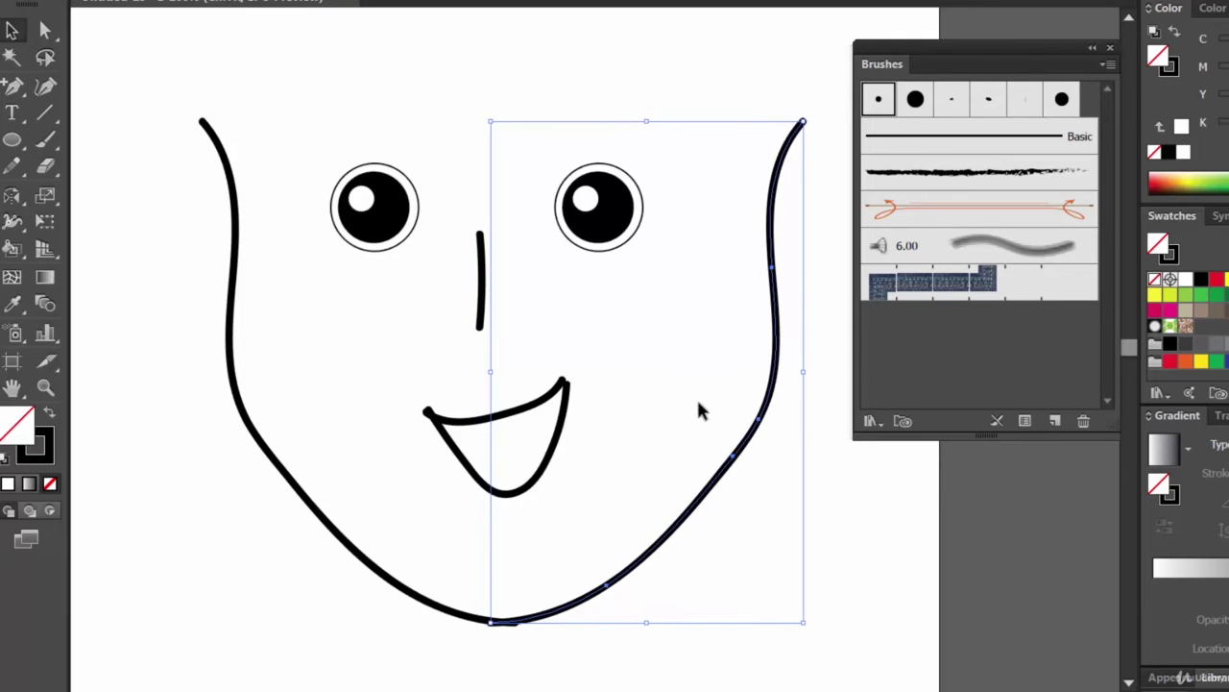
{"action": "left_click", "coordinate": [874, 535]}
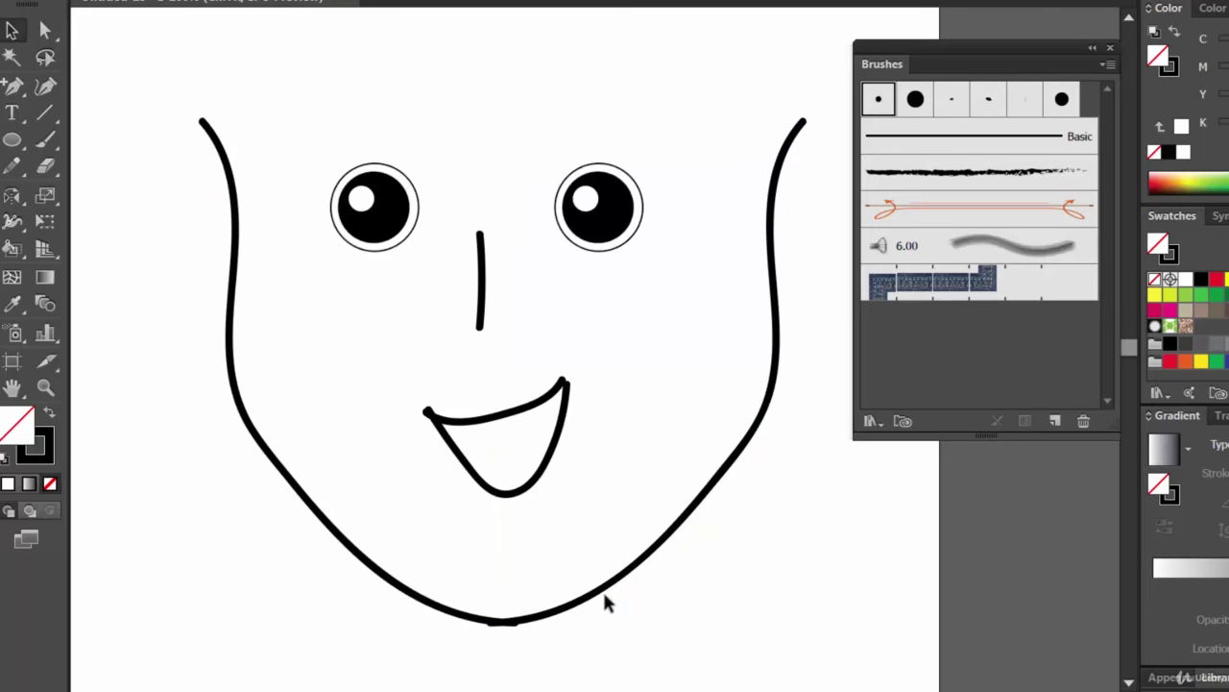
{"action": "left_click", "coordinate": [652, 555]}
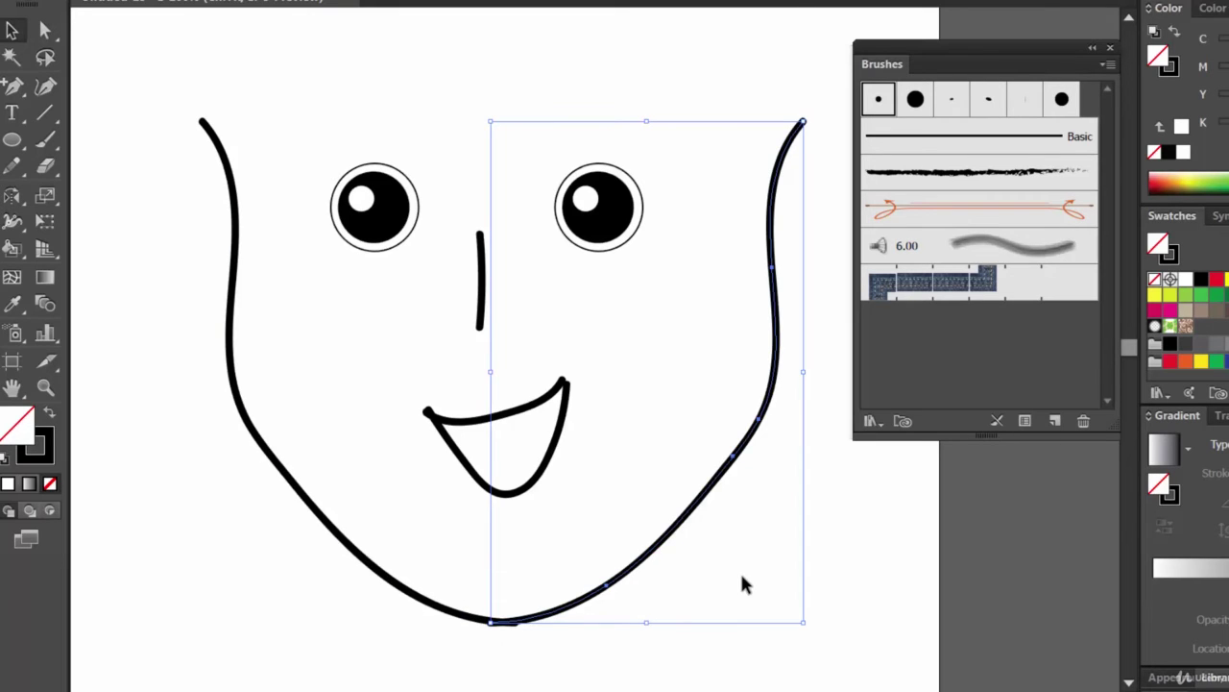
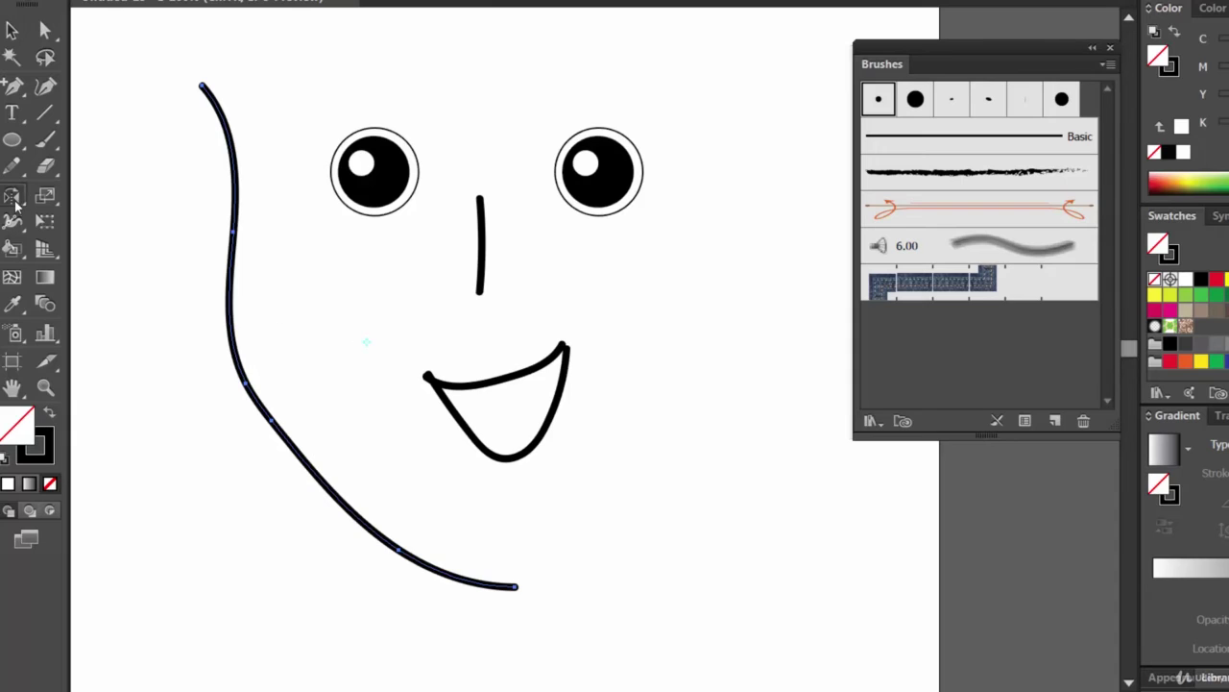
{"action": "left_click_drag", "start_coordinate": [382, 365], "coordinate": [396, 353]}
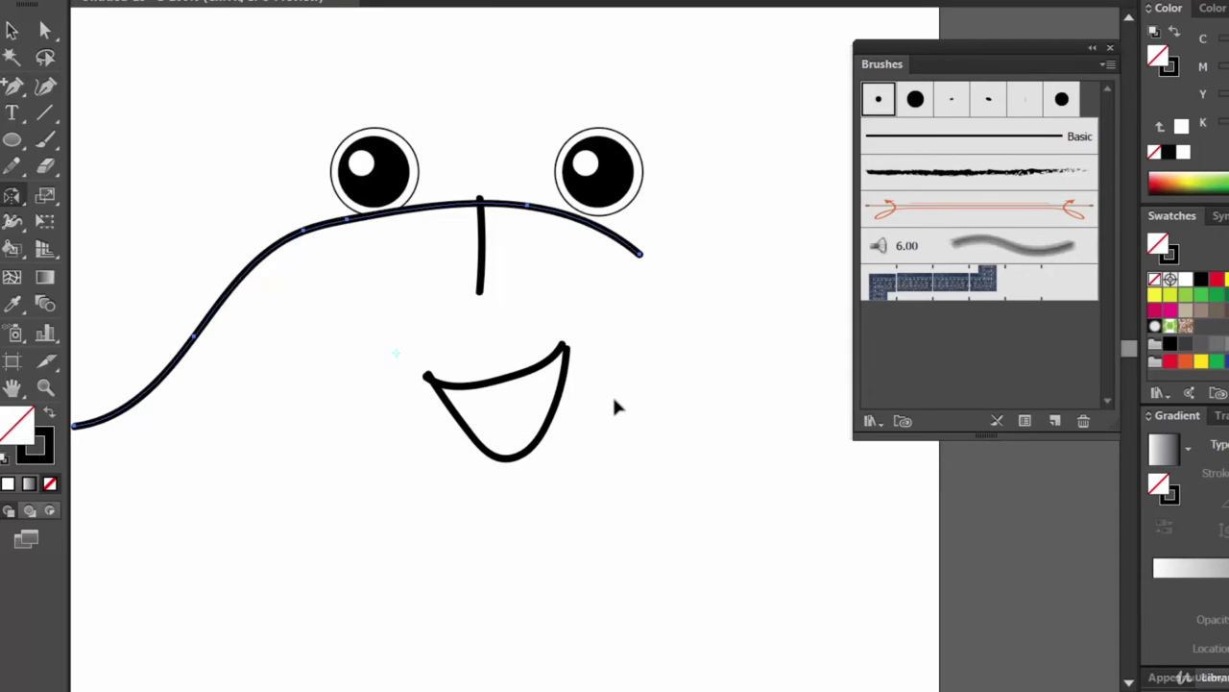
{"action": "key", "text": "ctrl+shift+b"}
{"action": "key", "text": "ctrl+z"}
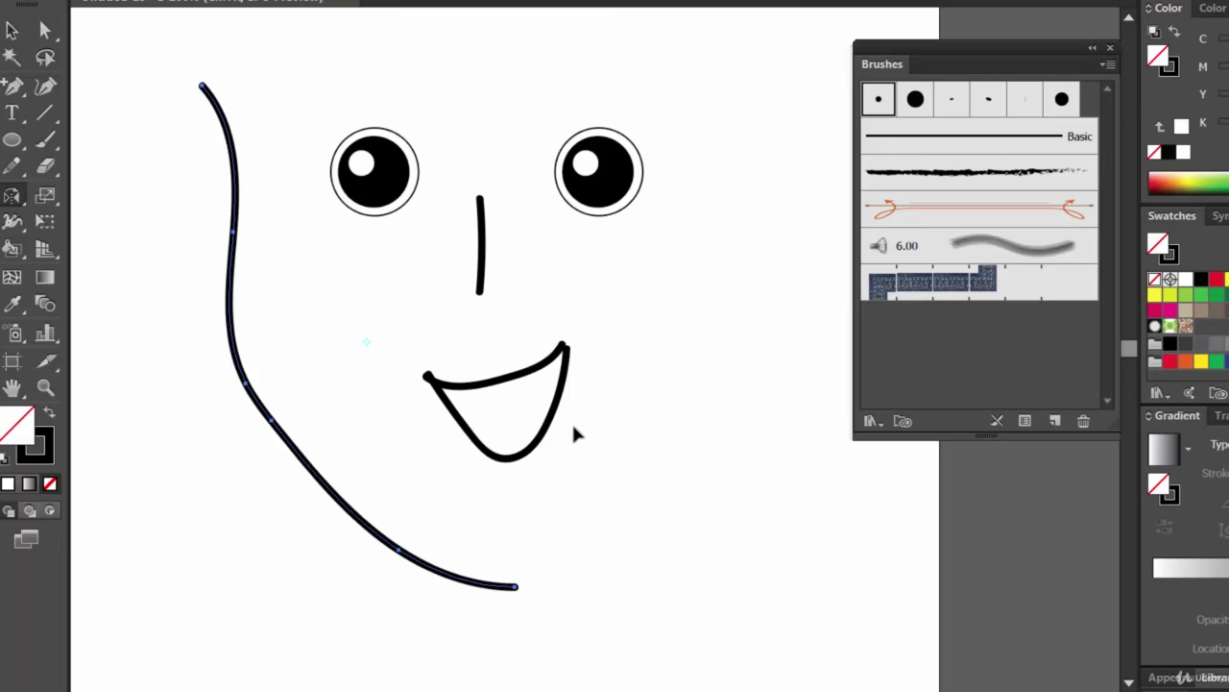
Create a mirrored copy of the left face outline with the Reflect tool, using a vertical axis through its chin end point.
{"action": "left_click", "coordinate": [13, 197]}
{"action": "left_click", "coordinate": [514, 586], "text": "alt"}
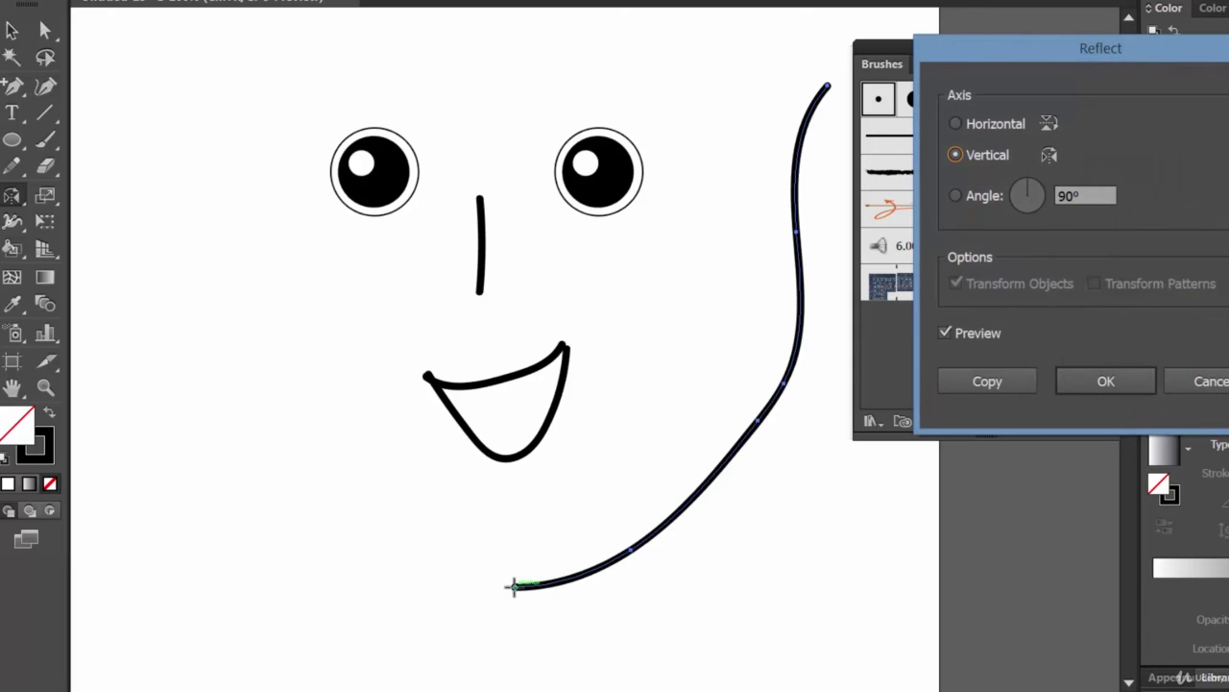
{"action": "left_click", "coordinate": [975, 336]}
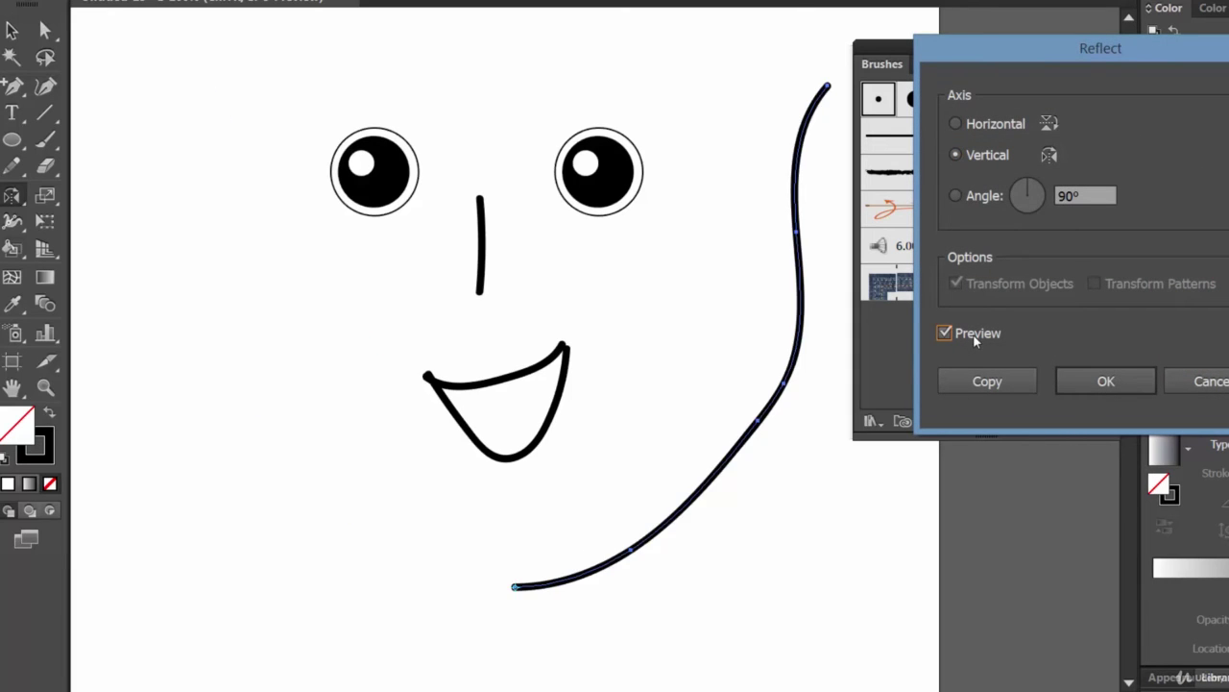
{"action": "left_click", "coordinate": [986, 388]}
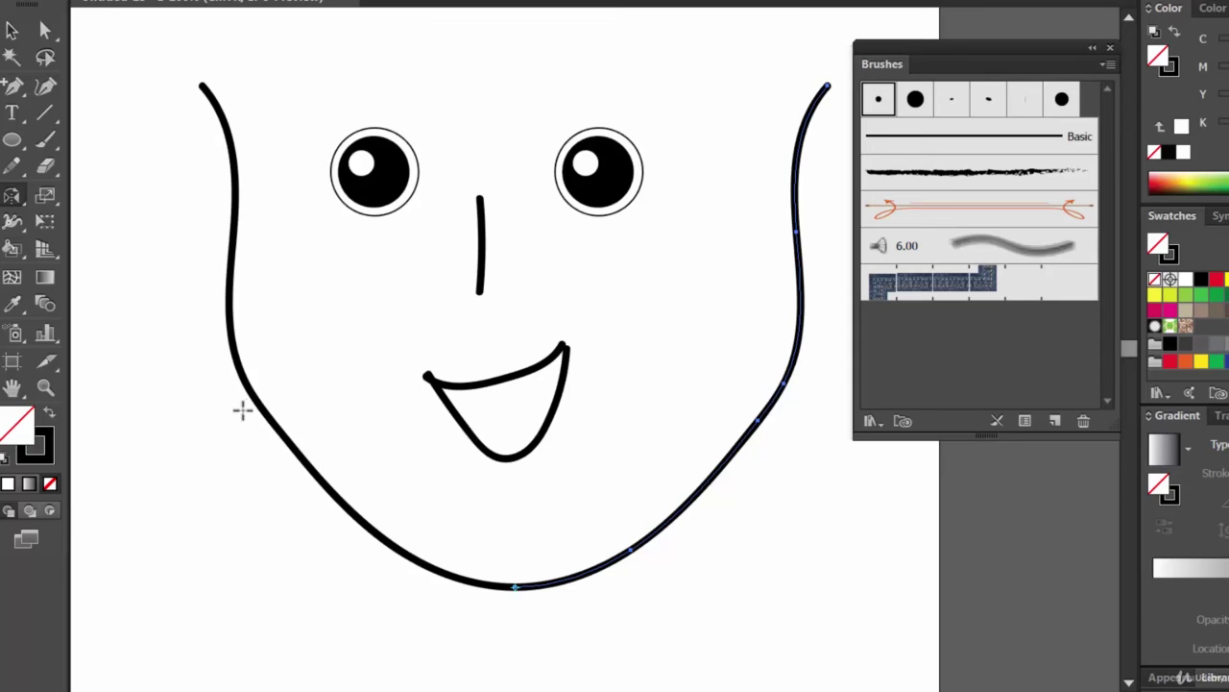
Move the Brushes panel away from the right side of the face, leaving only the mirrored outline selected.
{"action": "left_click", "coordinate": [310, 470], "text": "shift"}
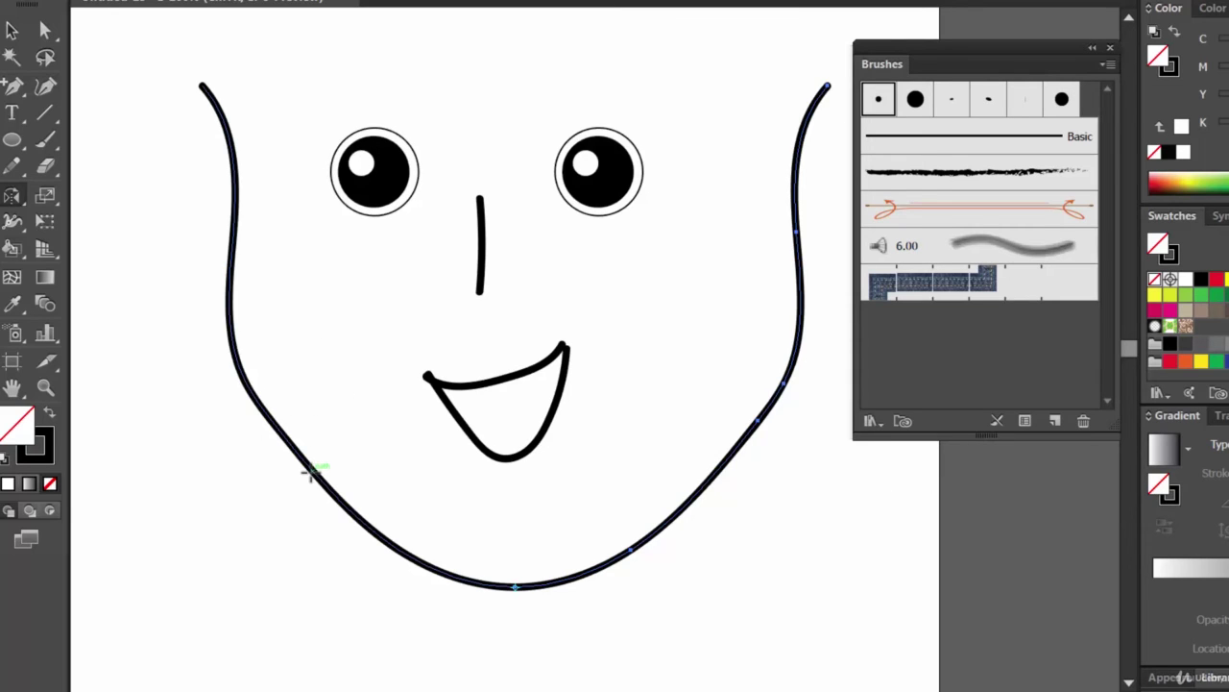
{"action": "left_click", "coordinate": [301, 414], "text": "shift"}
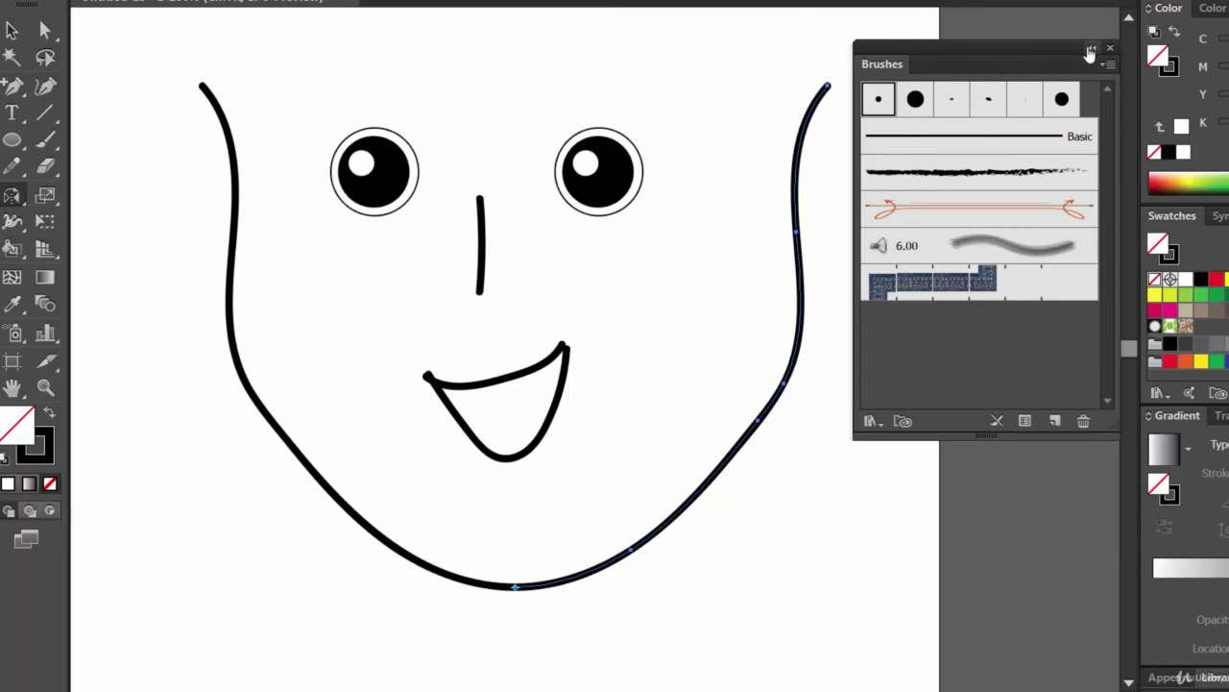
{"action": "left_click_drag", "start_coordinate": [1046, 56], "coordinate": [1096, 68]}
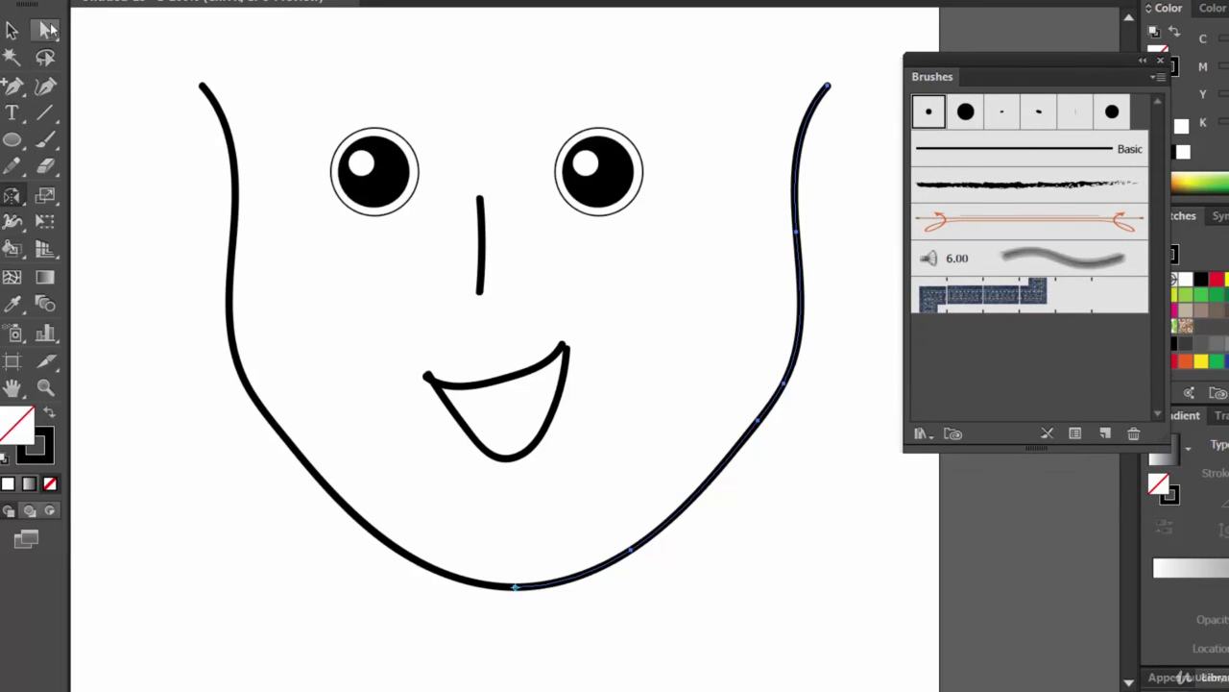
Nudge the mirrored right face outline left so its chin end overlaps the left outline, and deselect it.
{"action": "left_click", "coordinate": [11, 31]}
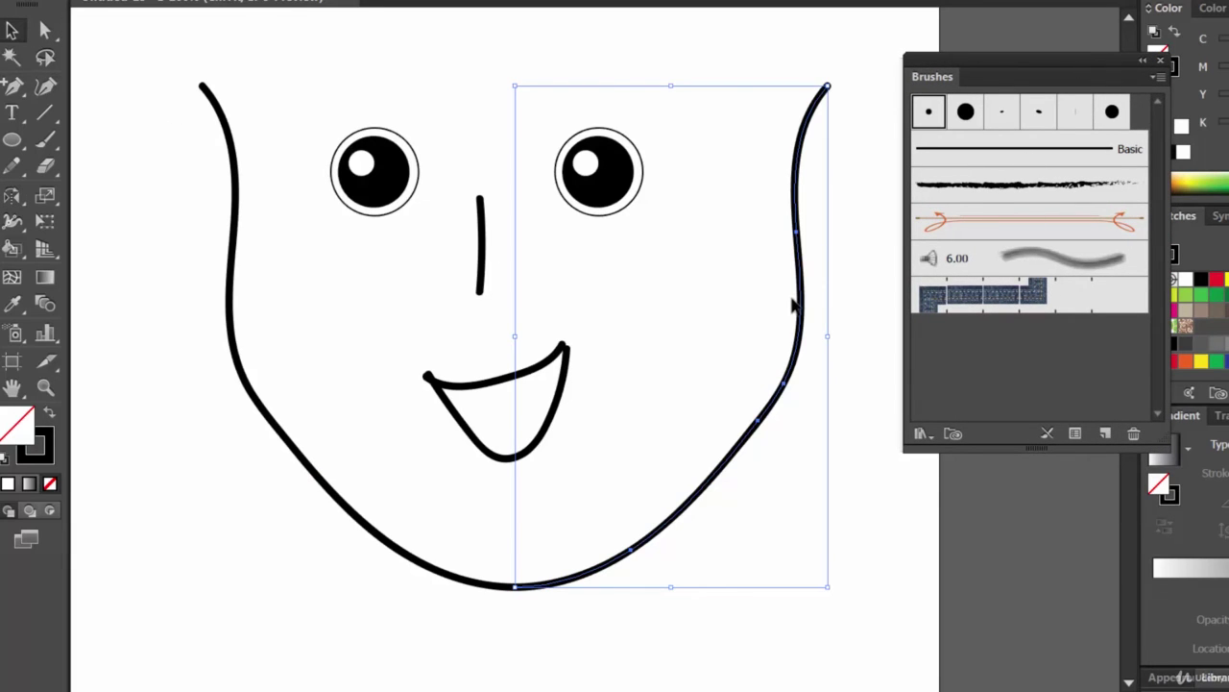
{"action": "key", "text": "Left"}
{"action": "key", "text": "Left"}
{"action": "key", "text": "Left"}
{"action": "key", "text": "Left"}
{"action": "key", "text": "Left"}
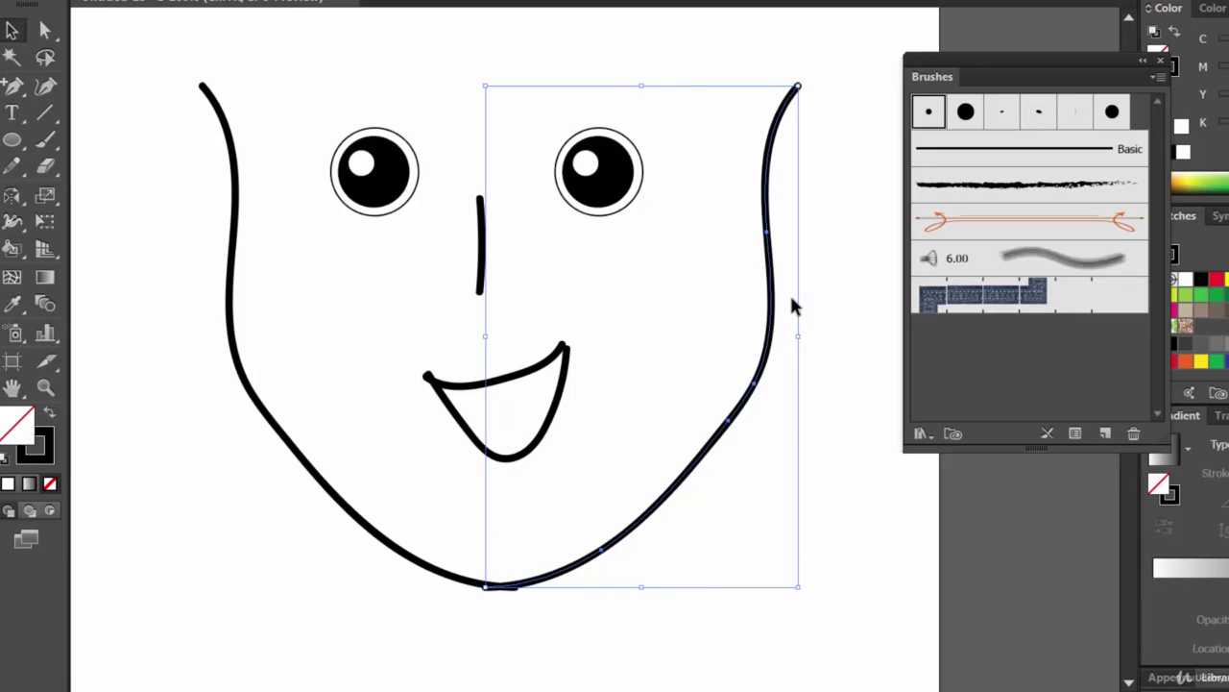
{"action": "key", "text": "Right"}
{"action": "key", "text": "Right"}
{"action": "left_click", "coordinate": [622, 651]}
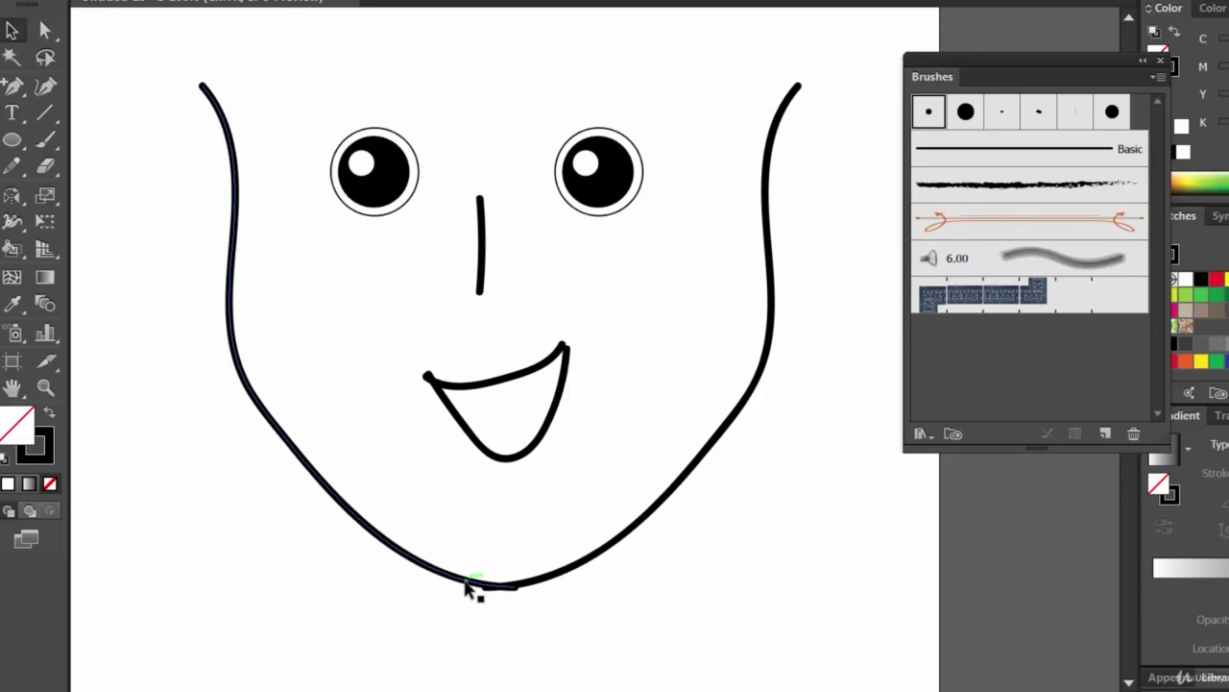
Inspect at close range how the ends of the two face outlines overlap at the chin.
{"action": "key", "text": "ctrl+plus"}
{"action": "key", "text": "ctrl+plus"}
{"action": "key", "text": "ctrl+plus"}
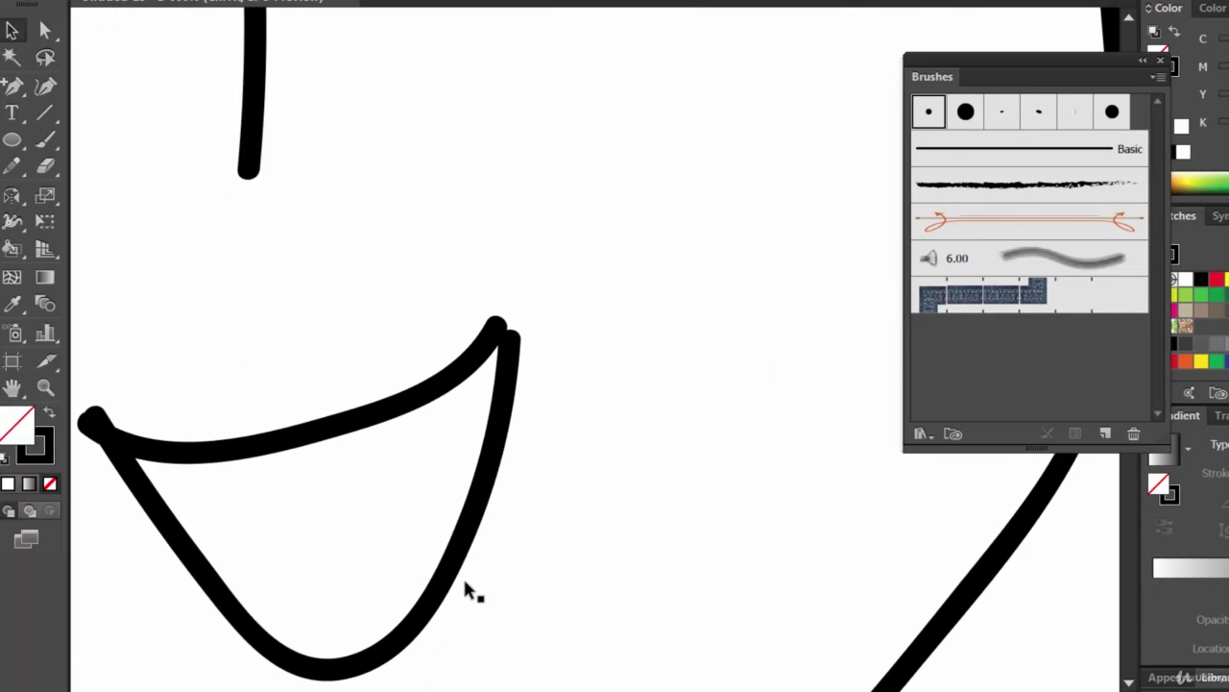
{"action": "left_click_drag", "start_coordinate": [326, 568], "coordinate": [512, 188]}
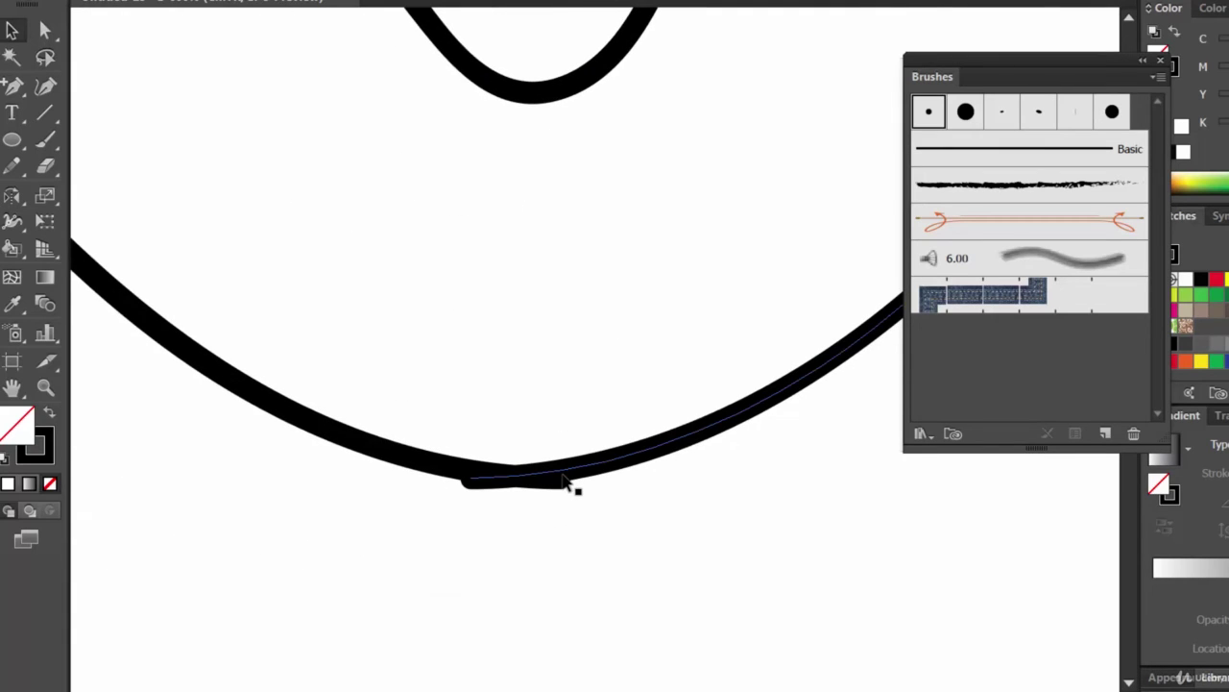
{"action": "left_click", "coordinate": [484, 480]}
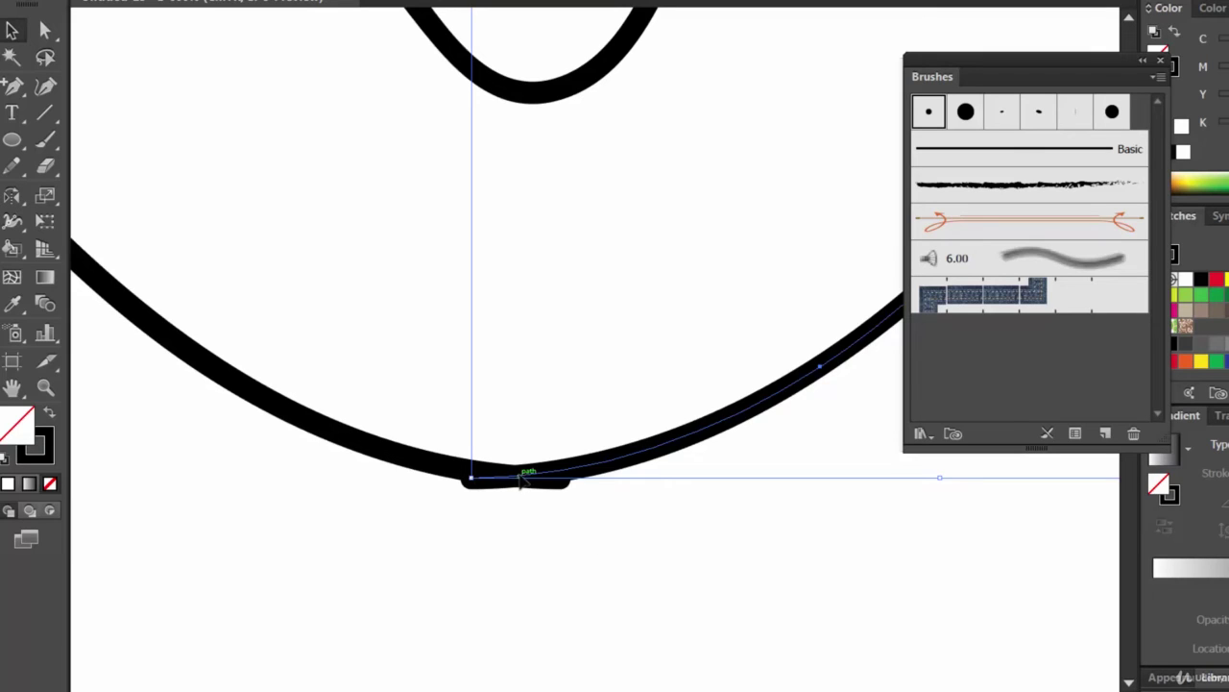
{"action": "left_click", "coordinate": [561, 534]}
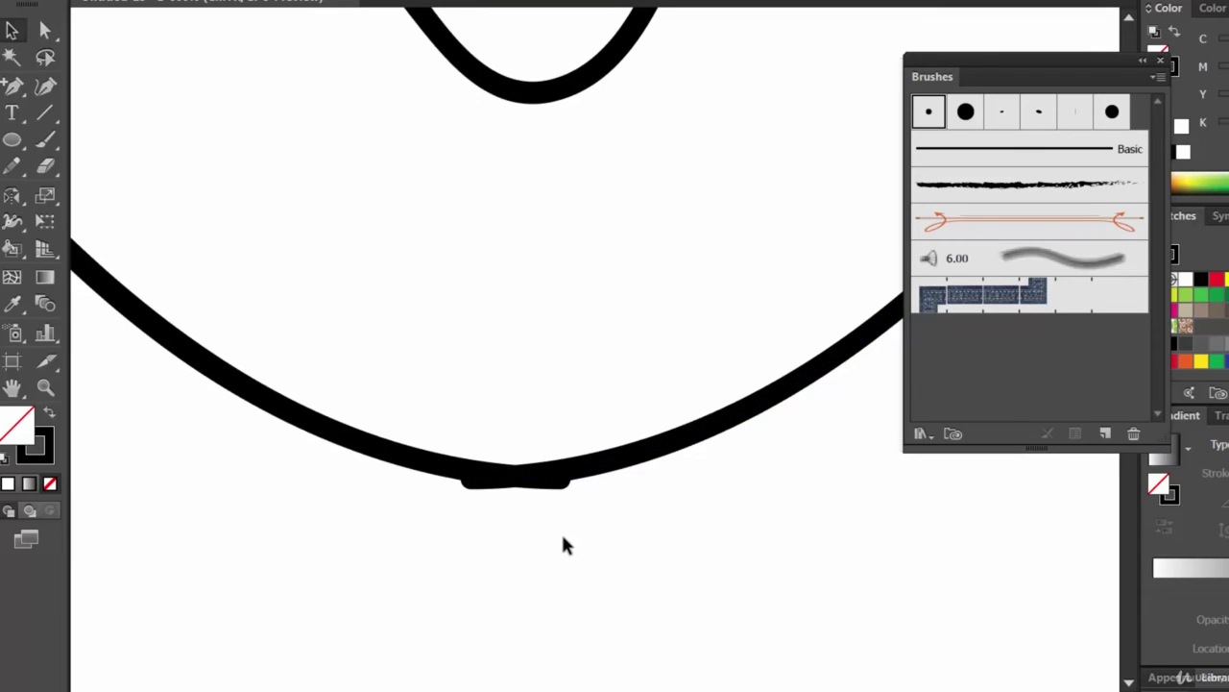
Add an anchor point to each face outline, a short distance to either side of the chin overlap.
{"action": "left_click_drag", "start_coordinate": [498, 426], "coordinate": [547, 519]}
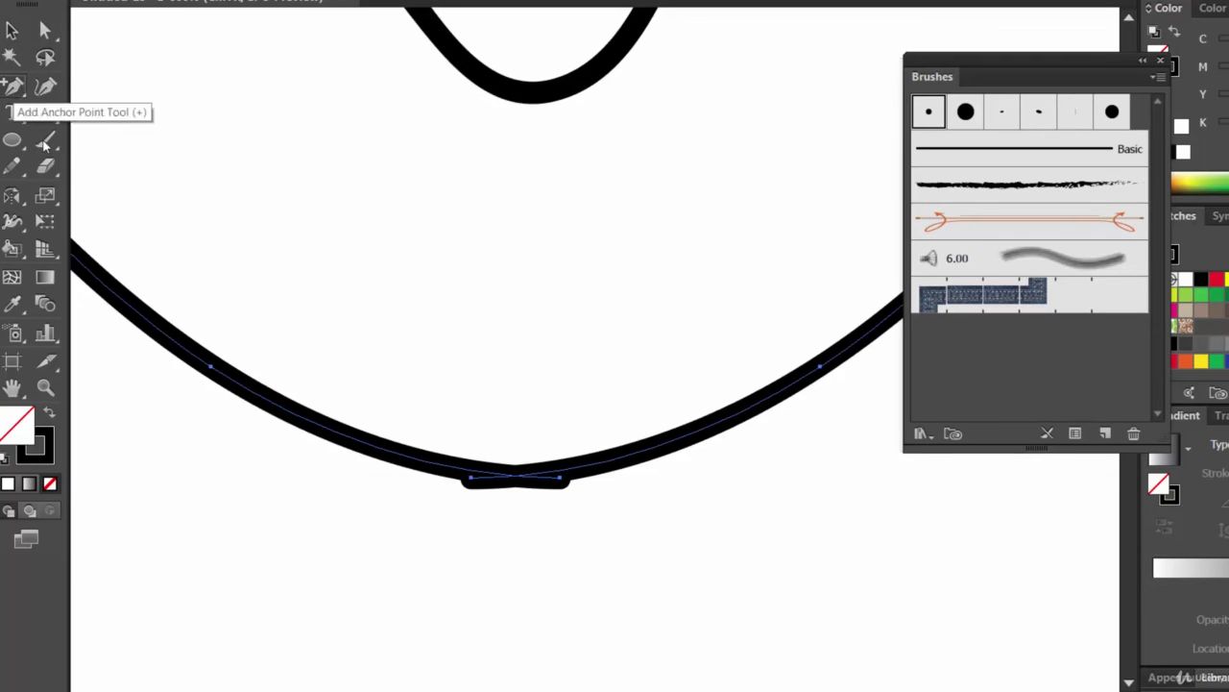
{"action": "key", "text": "plus"}
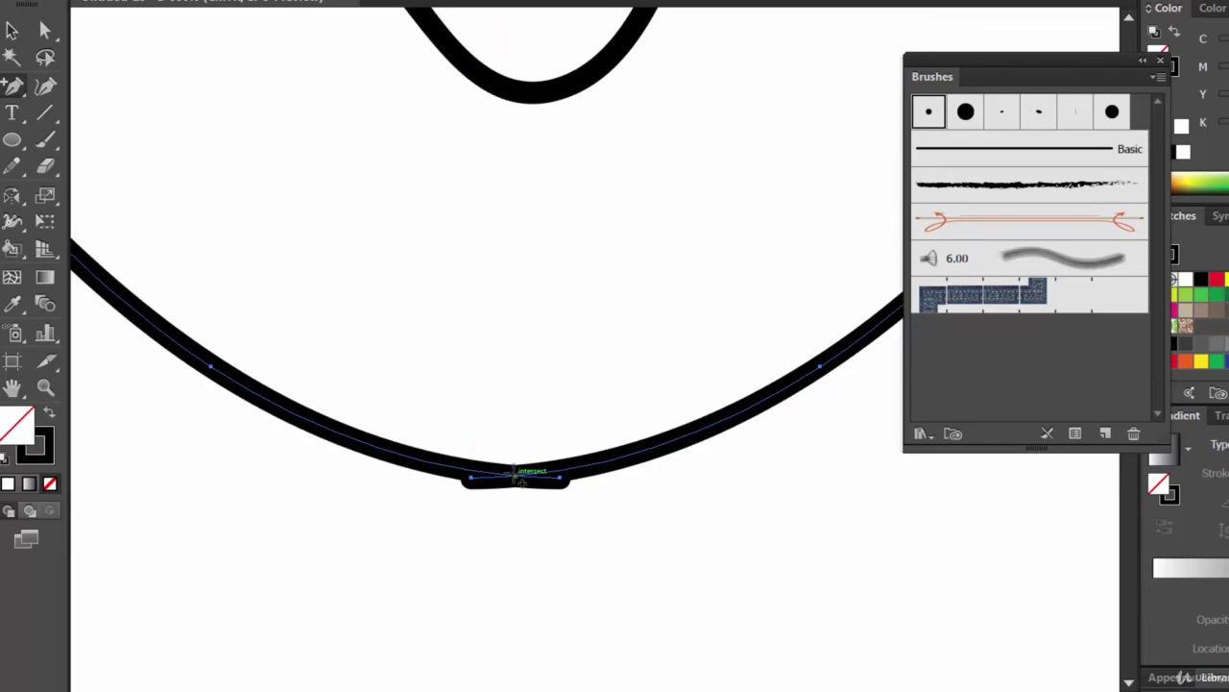
{"action": "left_click", "coordinate": [519, 472]}
{"action": "left_click", "coordinate": [387, 451]}
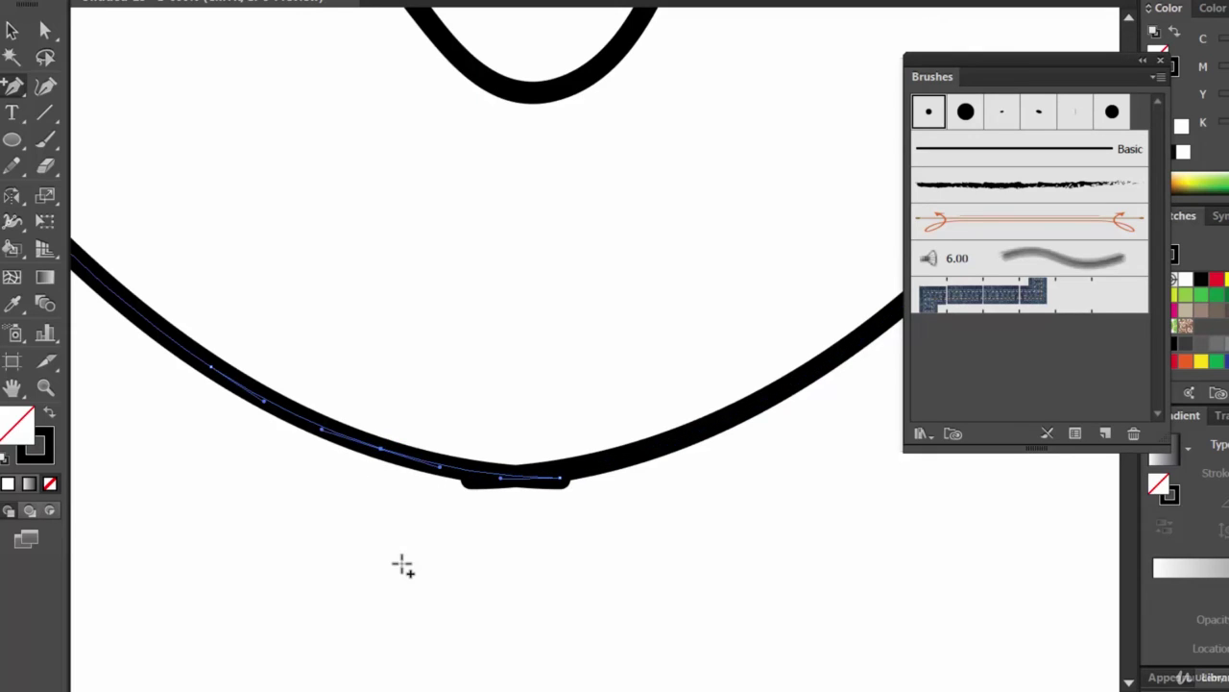
{"action": "left_click", "coordinate": [677, 451]}
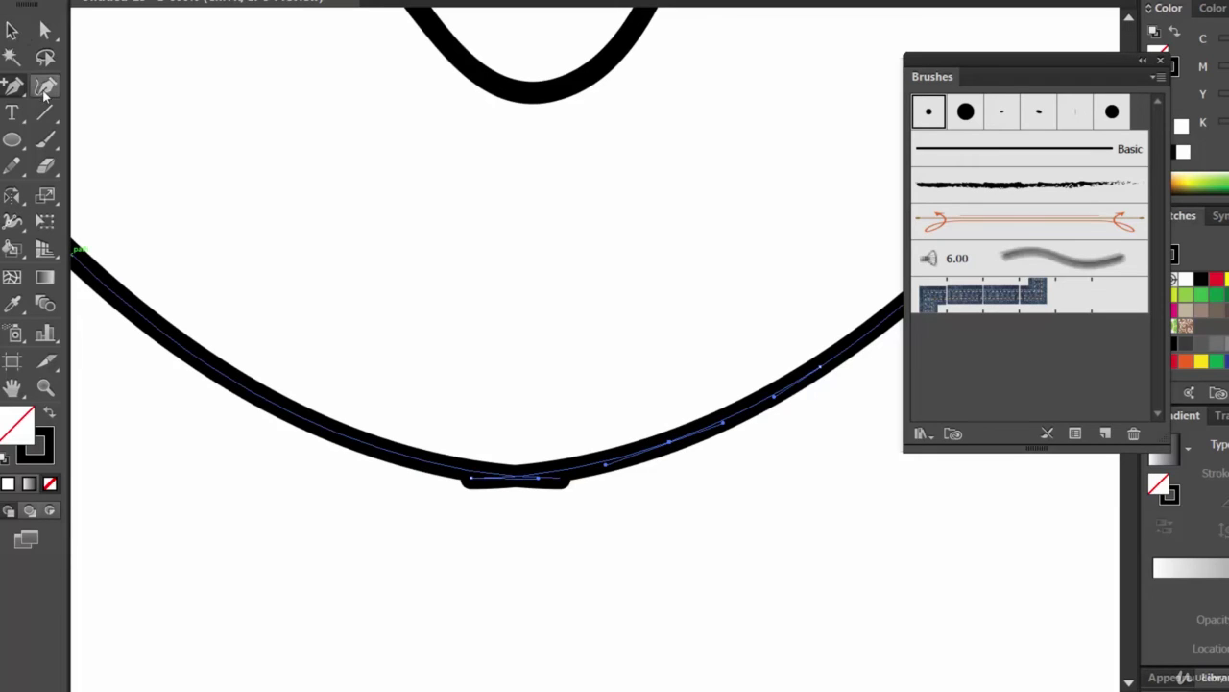
{"action": "left_click", "coordinate": [12, 85]}
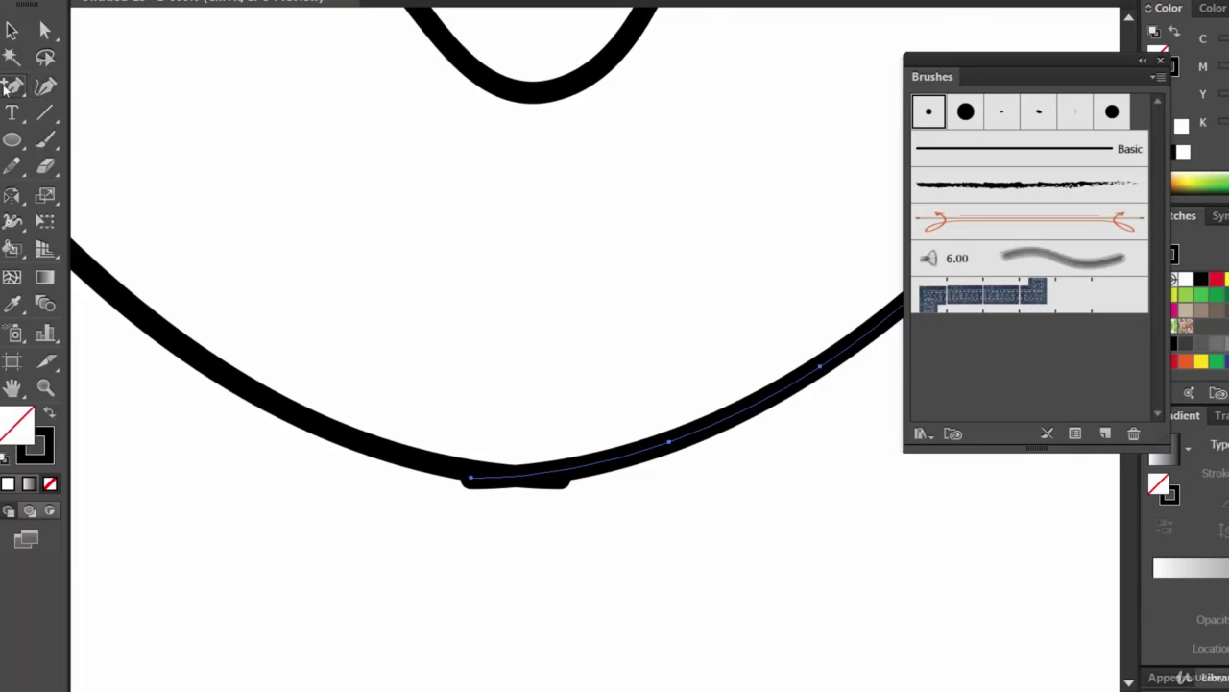
Delete the overlapping outline segments between the two added anchor points, along with the stray end points left at the chin.
{"action": "left_click", "coordinate": [45, 30]}
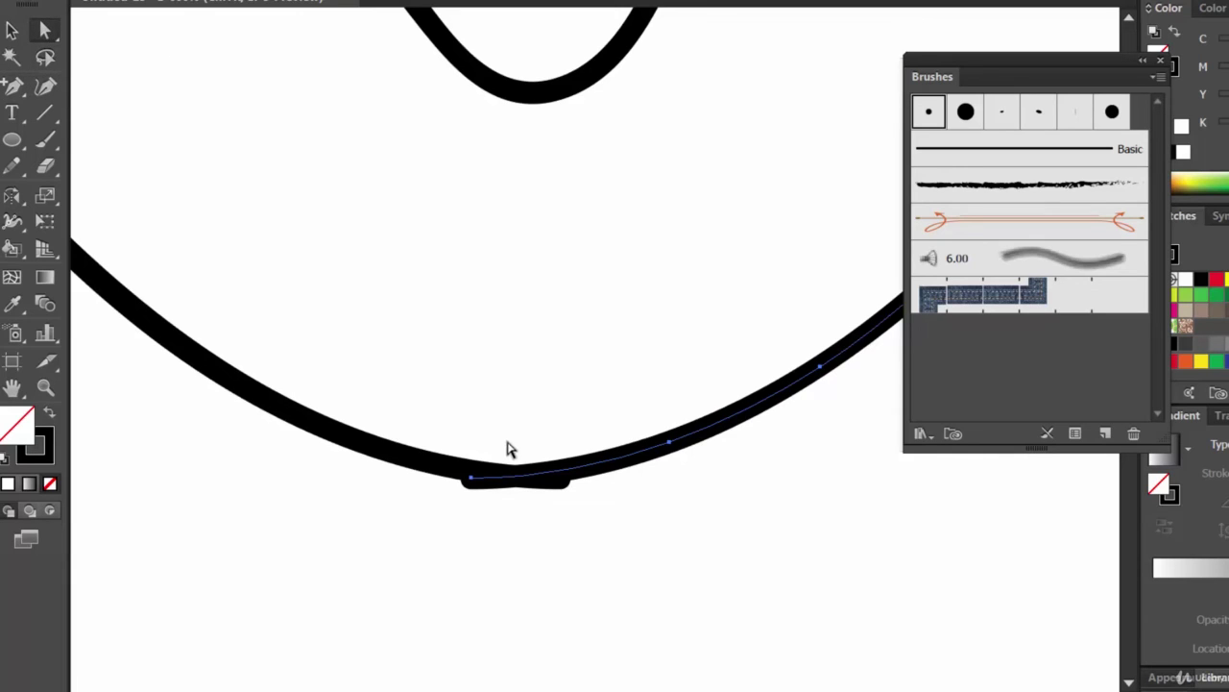
{"action": "left_click_drag", "start_coordinate": [503, 448], "coordinate": [527, 528]}
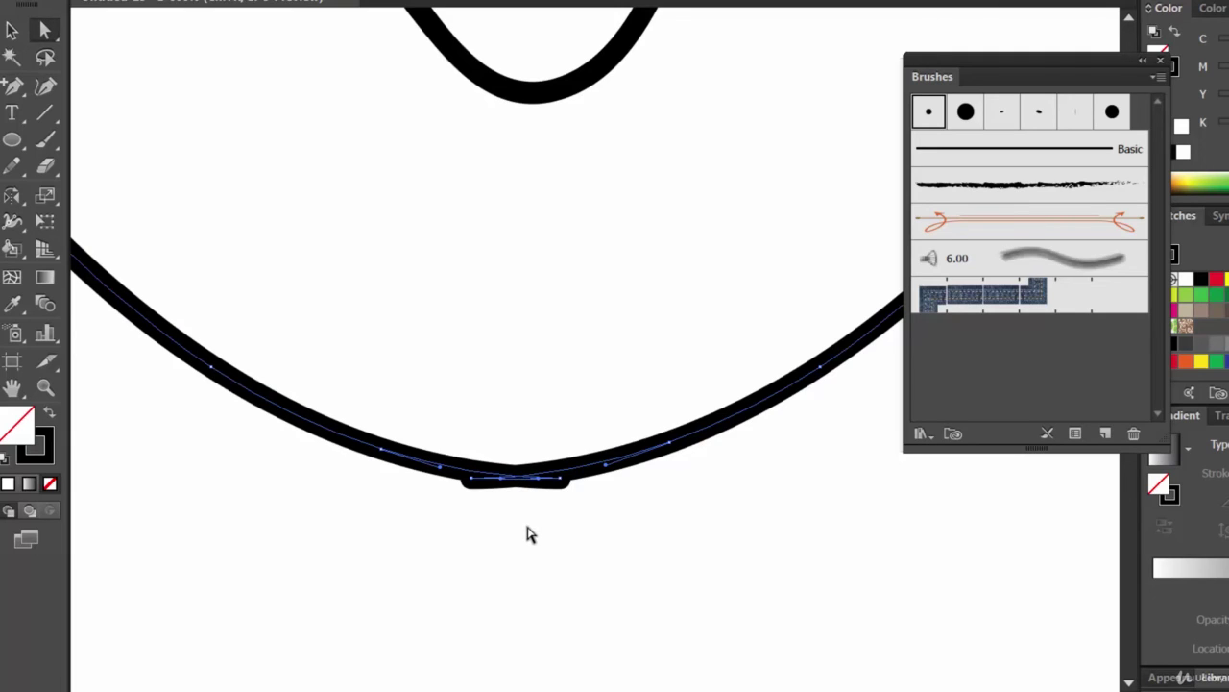
{"action": "key", "text": "Delete"}
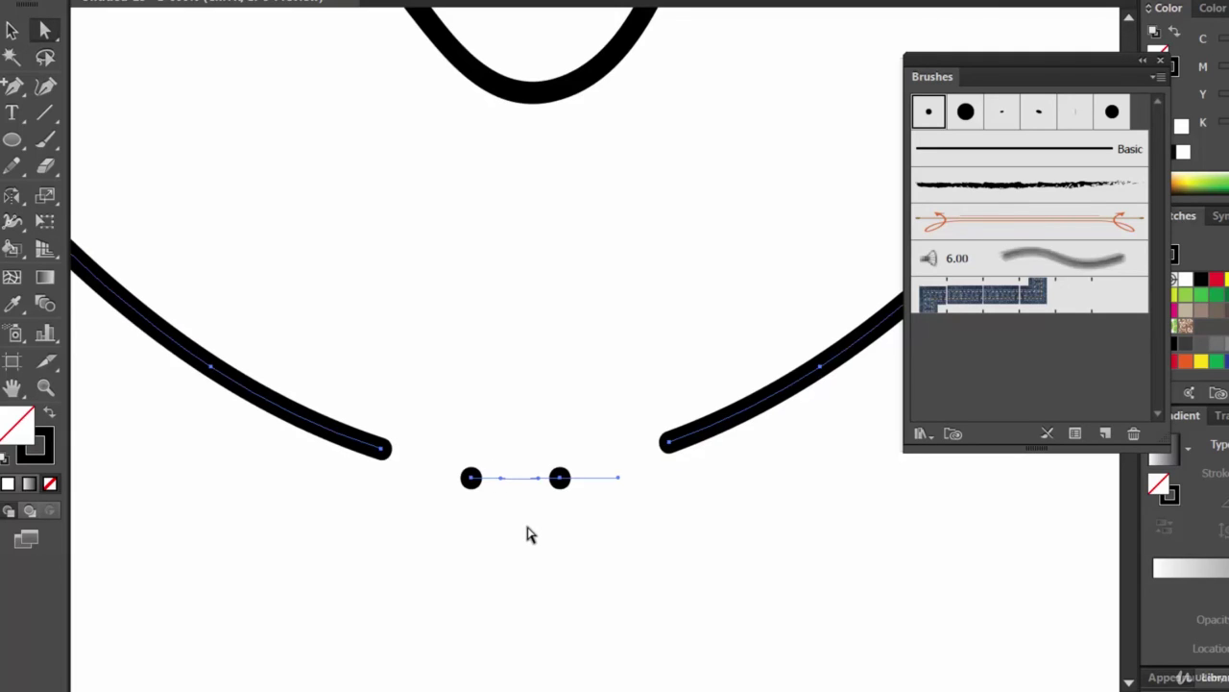
{"action": "left_click", "coordinate": [10, 27]}
{"action": "left_click", "coordinate": [499, 469]}
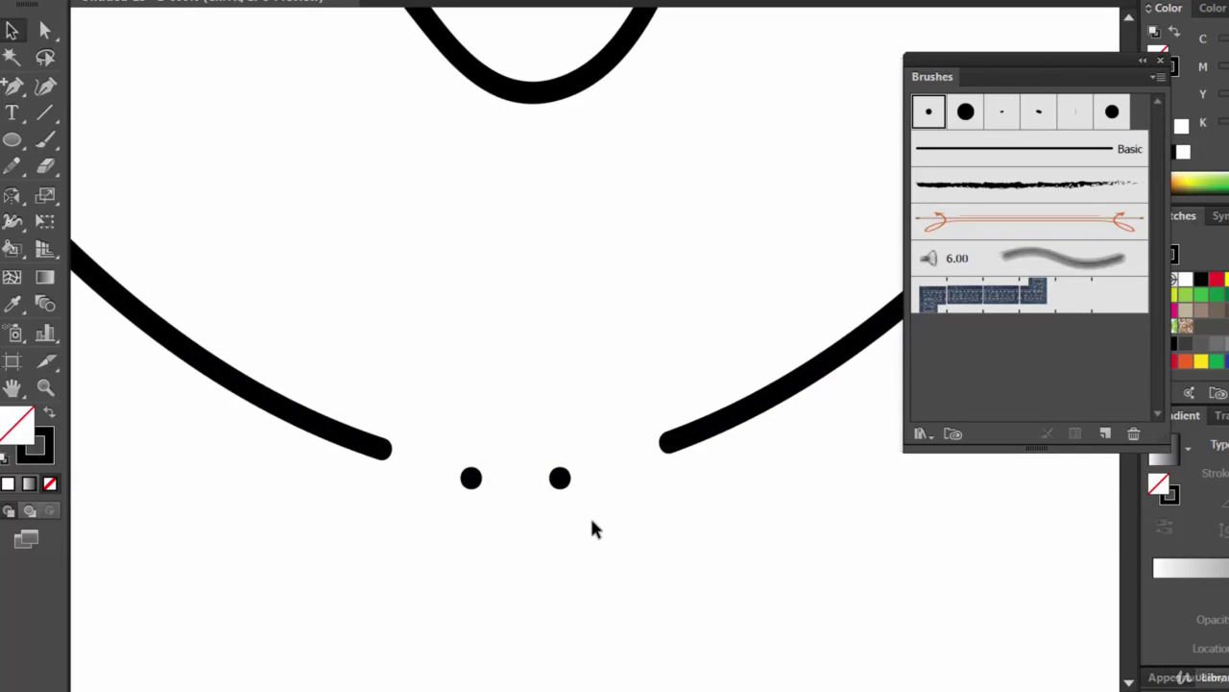
{"action": "left_click_drag", "start_coordinate": [584, 522], "coordinate": [457, 440]}
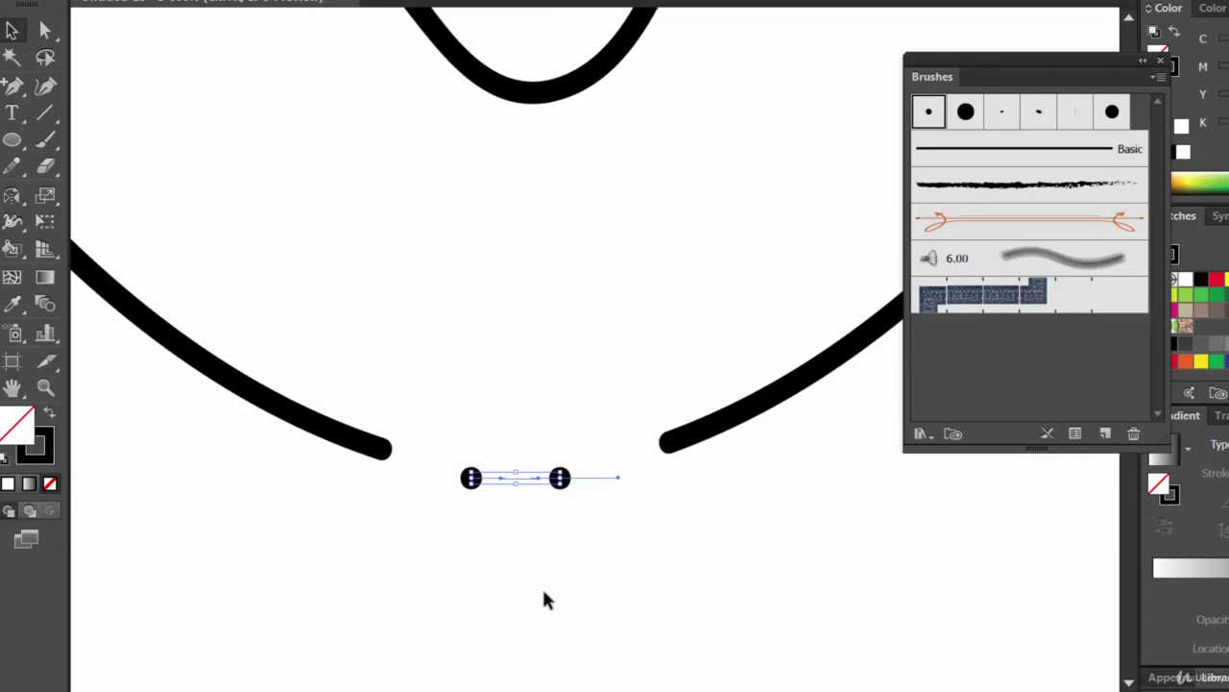
{"action": "key", "text": "Delete"}
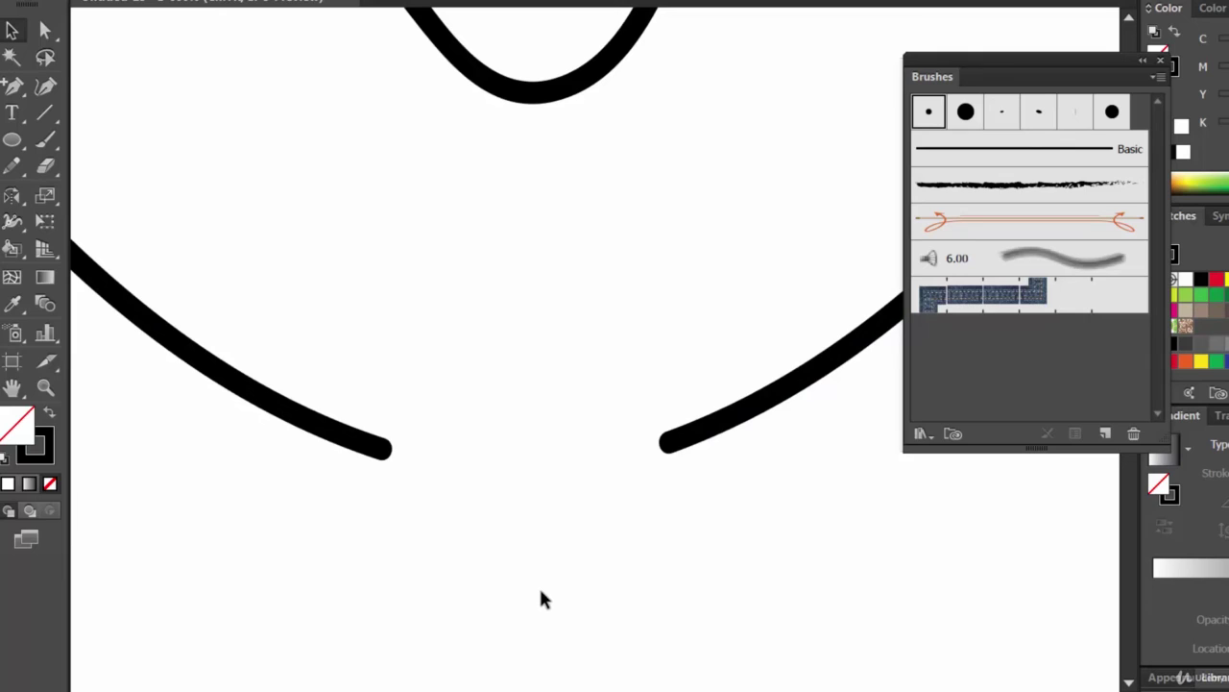
Select both open outline ends and paint a curved brush stroke across the chin gap from one end to the other.
{"action": "left_click", "coordinate": [44, 29]}
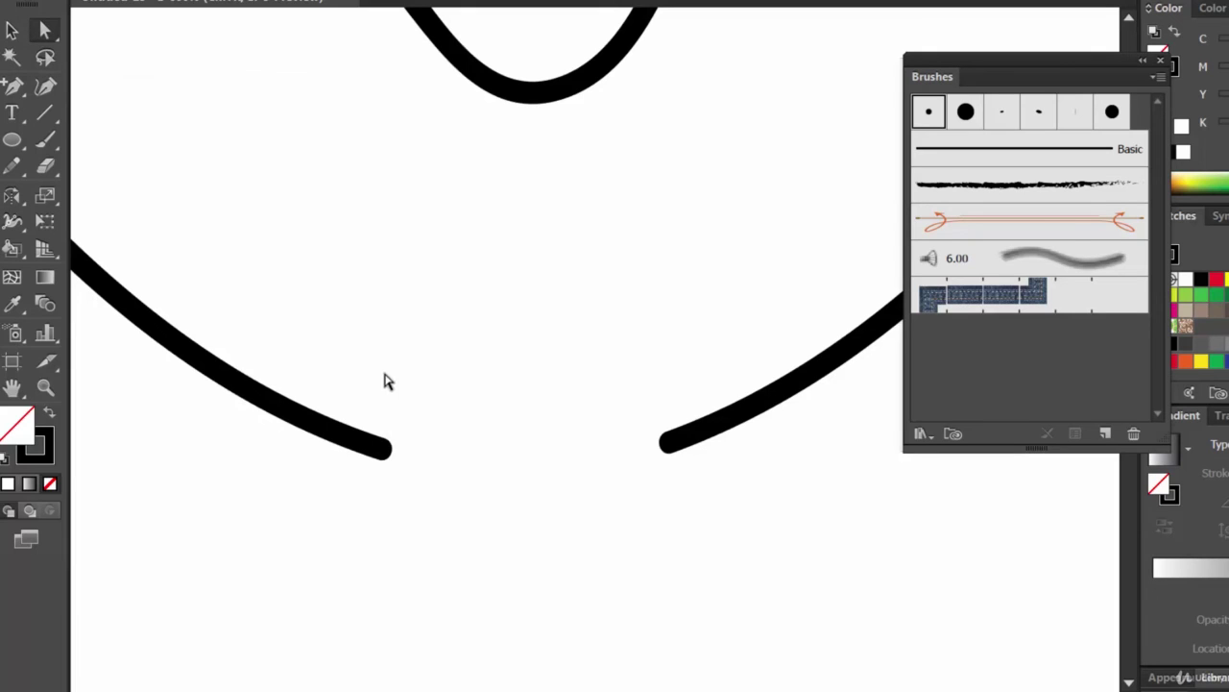
{"action": "left_click_drag", "start_coordinate": [334, 336], "coordinate": [764, 572]}
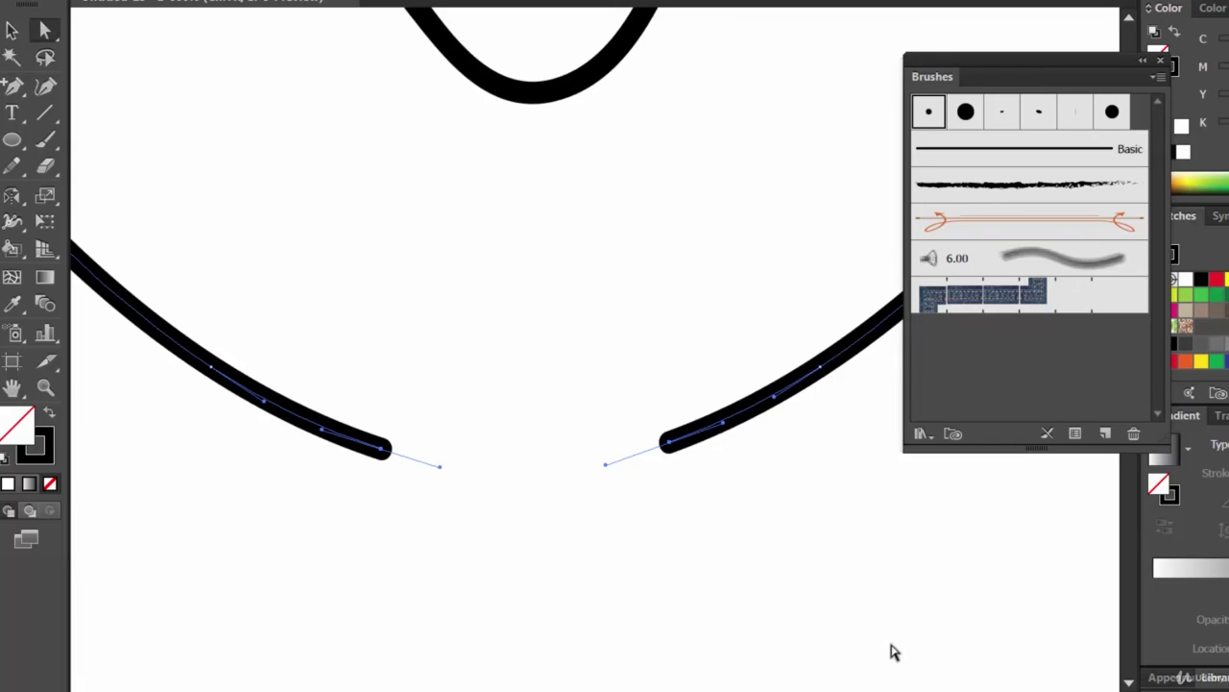
{"action": "left_click", "coordinate": [50, 142]}
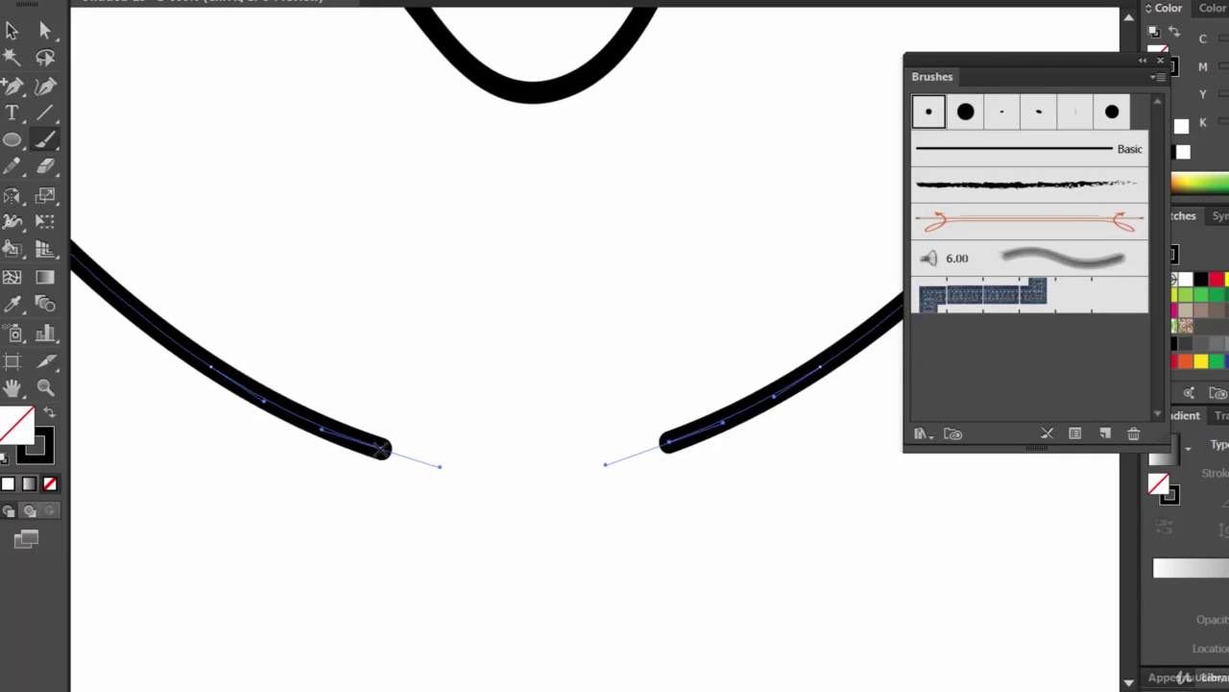
{"action": "mouse_move", "coordinate": [382, 449]}
{"action": "left_mouse_down"}
{"action": "mouse_move", "coordinate": [494, 480]}
{"action": "mouse_move", "coordinate": [598, 469]}
{"action": "mouse_move", "coordinate": [668, 439]}
{"action": "left_mouse_up"}
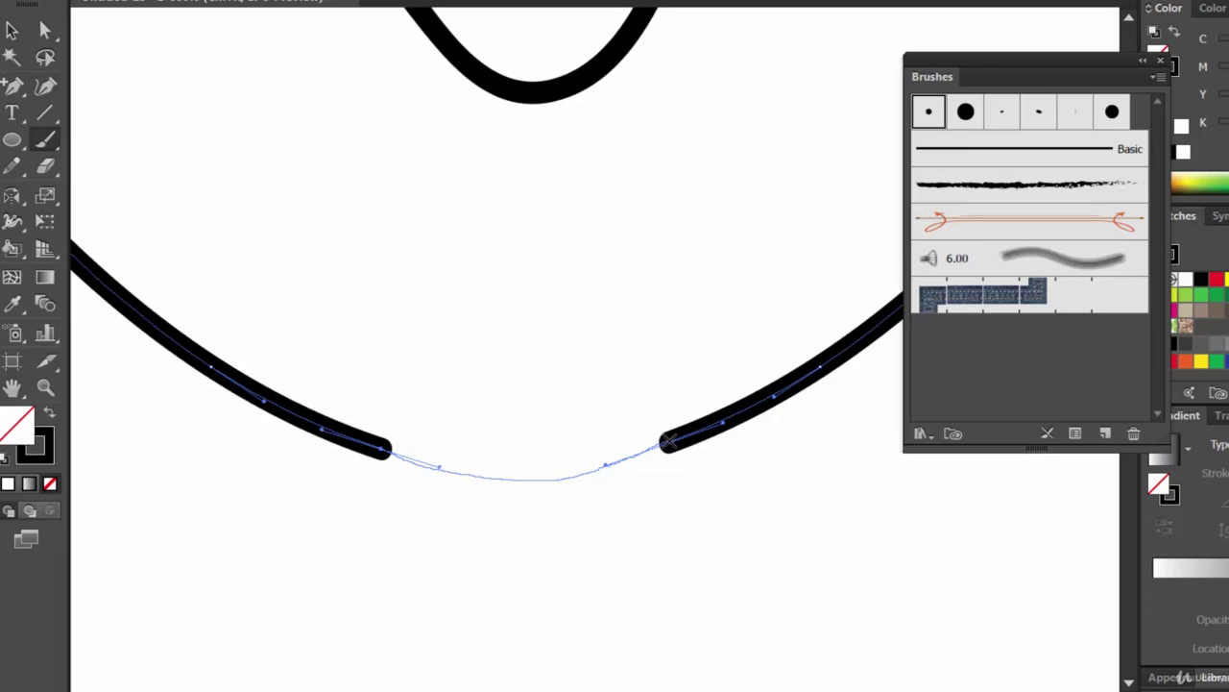
{"action": "left_click_drag", "start_coordinate": [668, 440], "coordinate": [667, 440]}
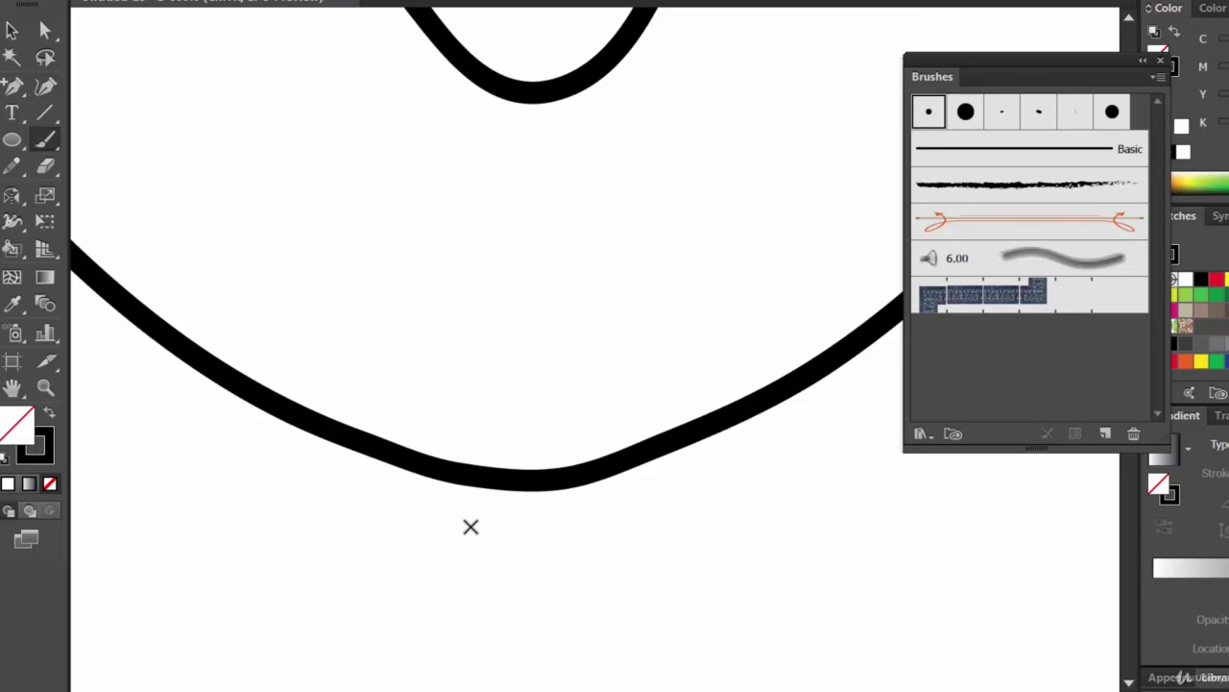
Undo the chin brush stroke, the segment deletions, the added anchor points and the leftward nudges of the right face outline.
{"action": "left_click", "coordinate": [529, 488], "text": "ctrl"}
{"action": "left_click_drag", "start_coordinate": [530, 488], "coordinate": [529, 488]}
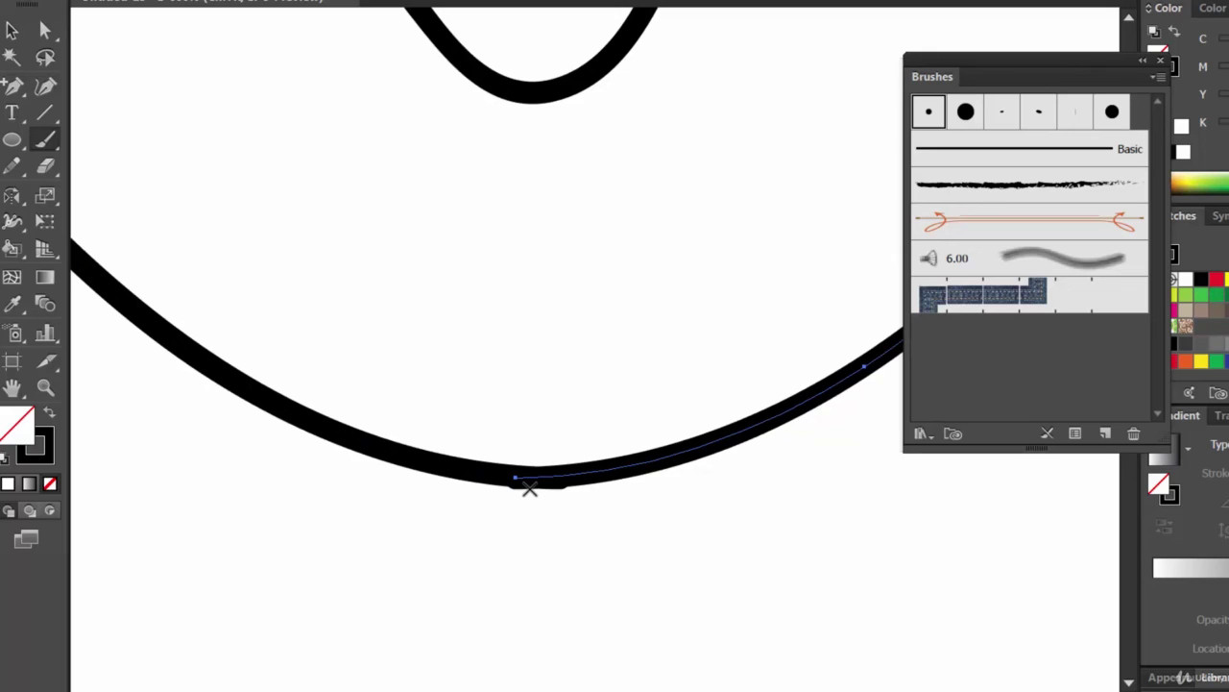
{"action": "key", "text": "ctrl+j"}
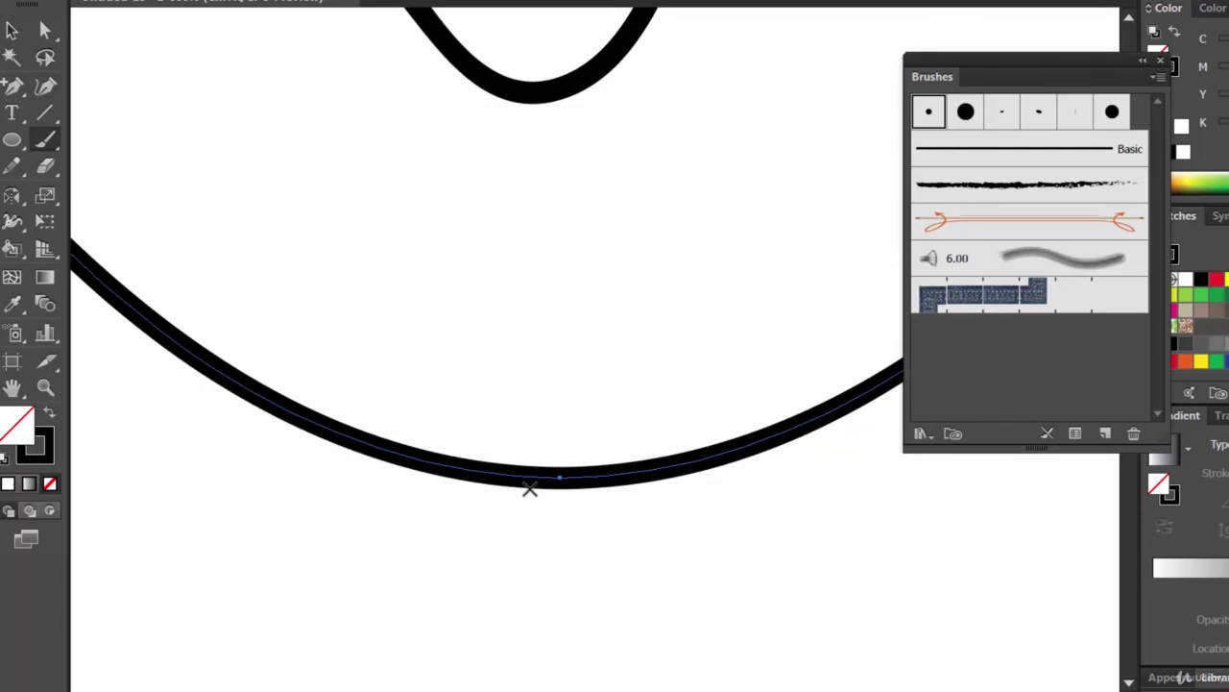
{"action": "key", "text": "ctrl+minus"}
{"action": "key", "text": "ctrl+minus"}
{"action": "key", "text": "ctrl+minus"}
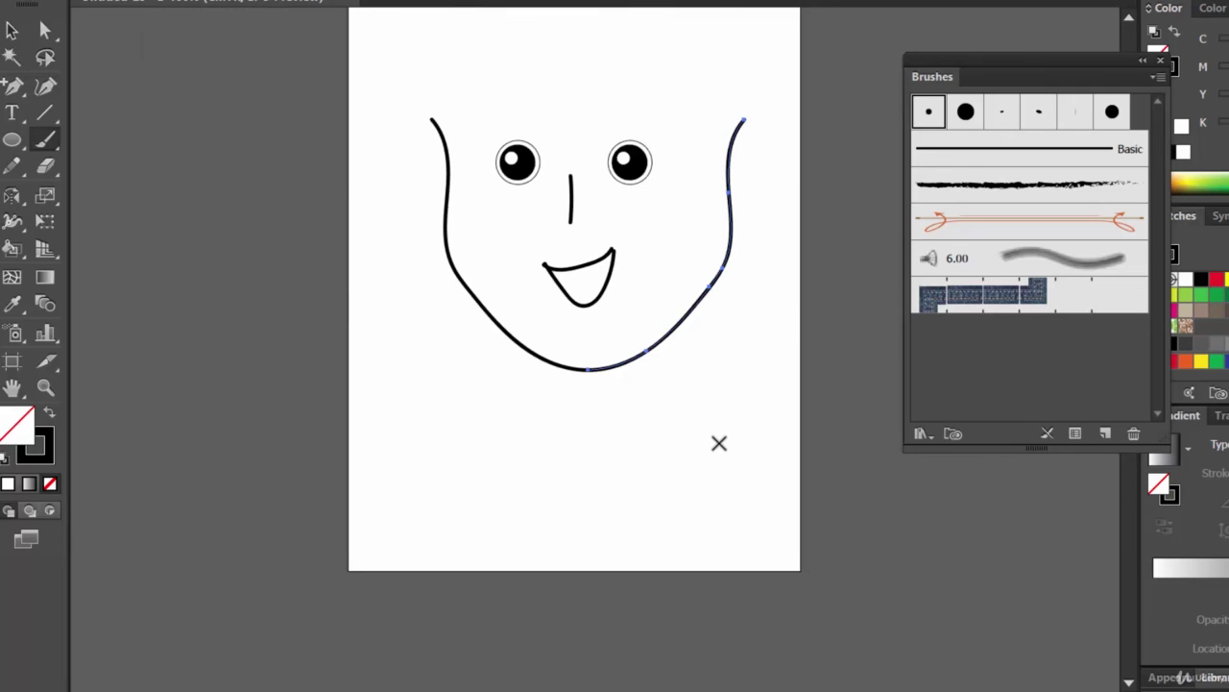
Nudge the right face outline left by two large increments so its chin end overlaps the left outline, and deselect it.
{"action": "key", "text": "ctrl+plus"}
{"action": "key", "text": "ctrl+plus"}
{"action": "key", "text": "ctrl+plus"}
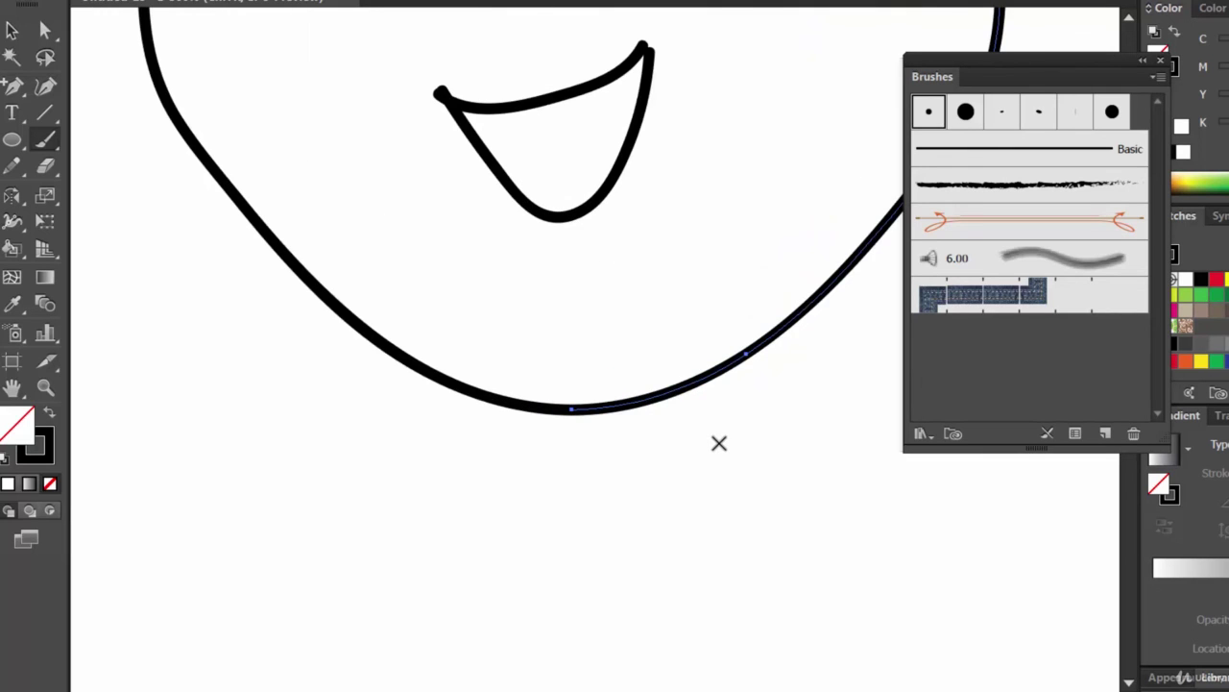
{"action": "left_click_drag", "start_coordinate": [678, 253], "coordinate": [652, 447]}
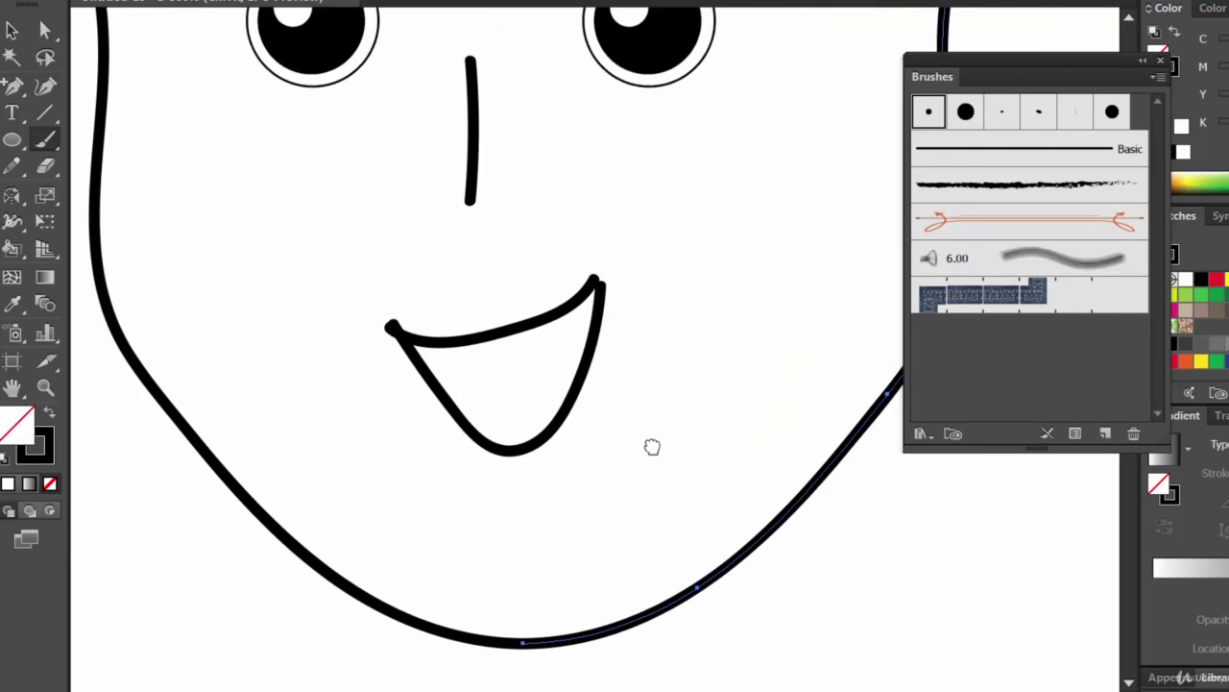
{"action": "key", "text": "v"}
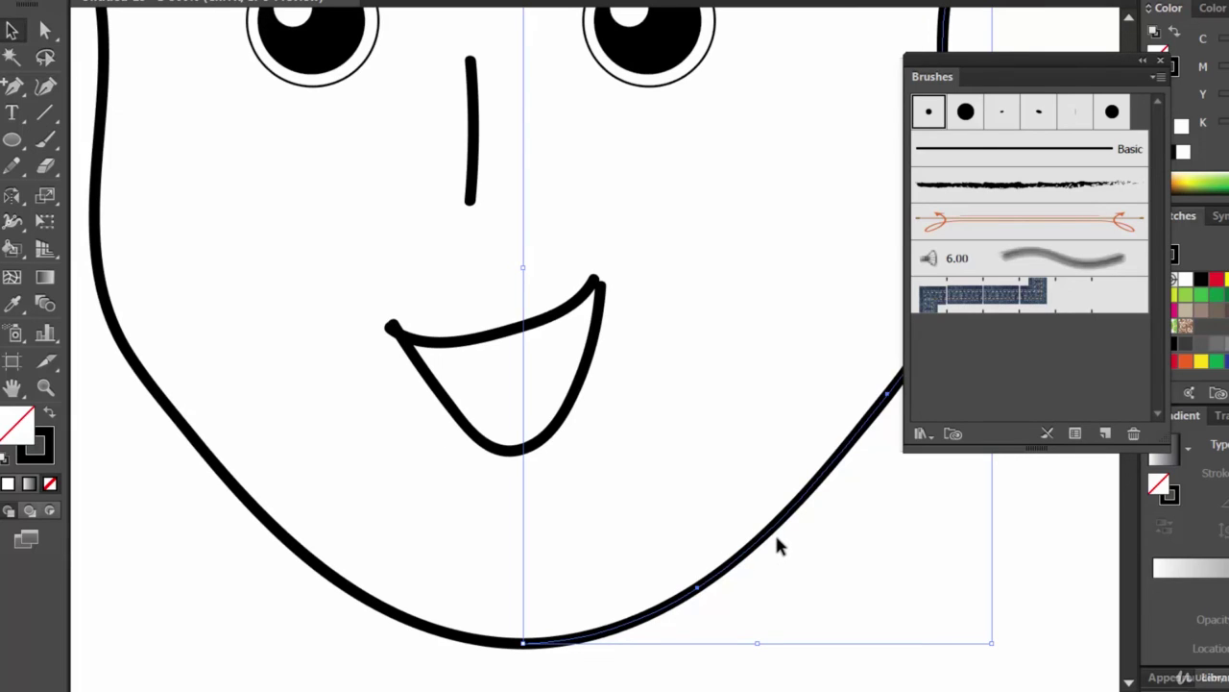
{"action": "key", "text": "shift+Left"}
{"action": "key", "text": "shift+Left"}
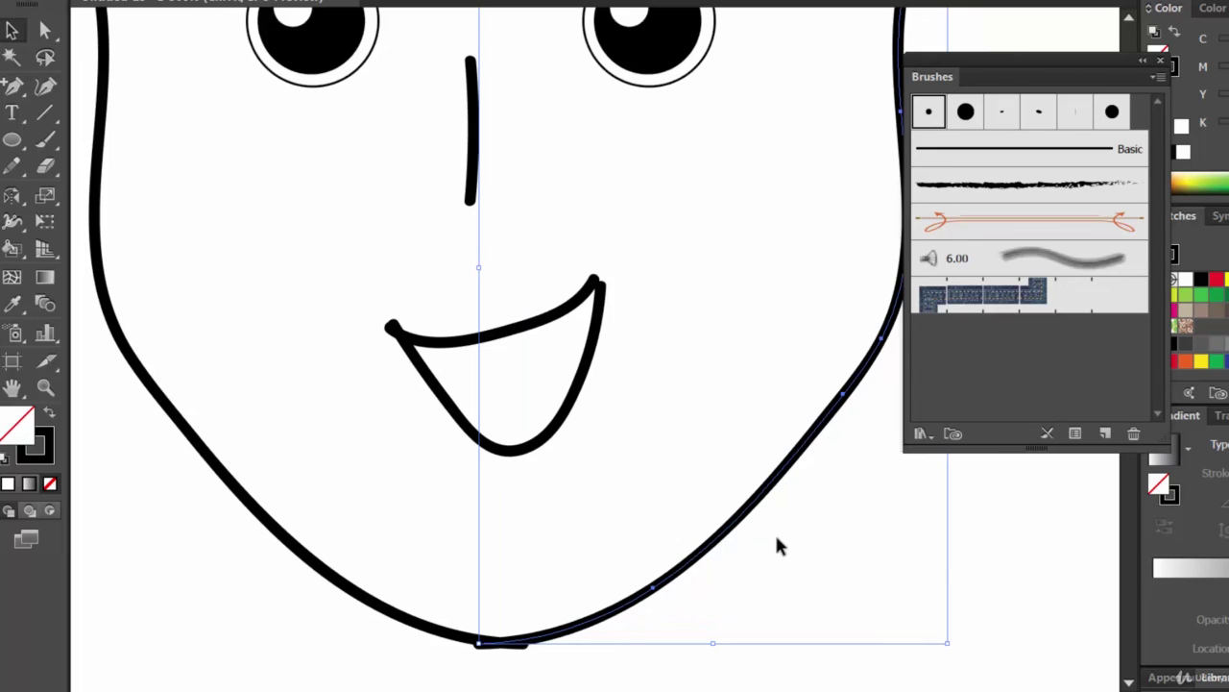
{"action": "left_click", "coordinate": [1050, 575]}
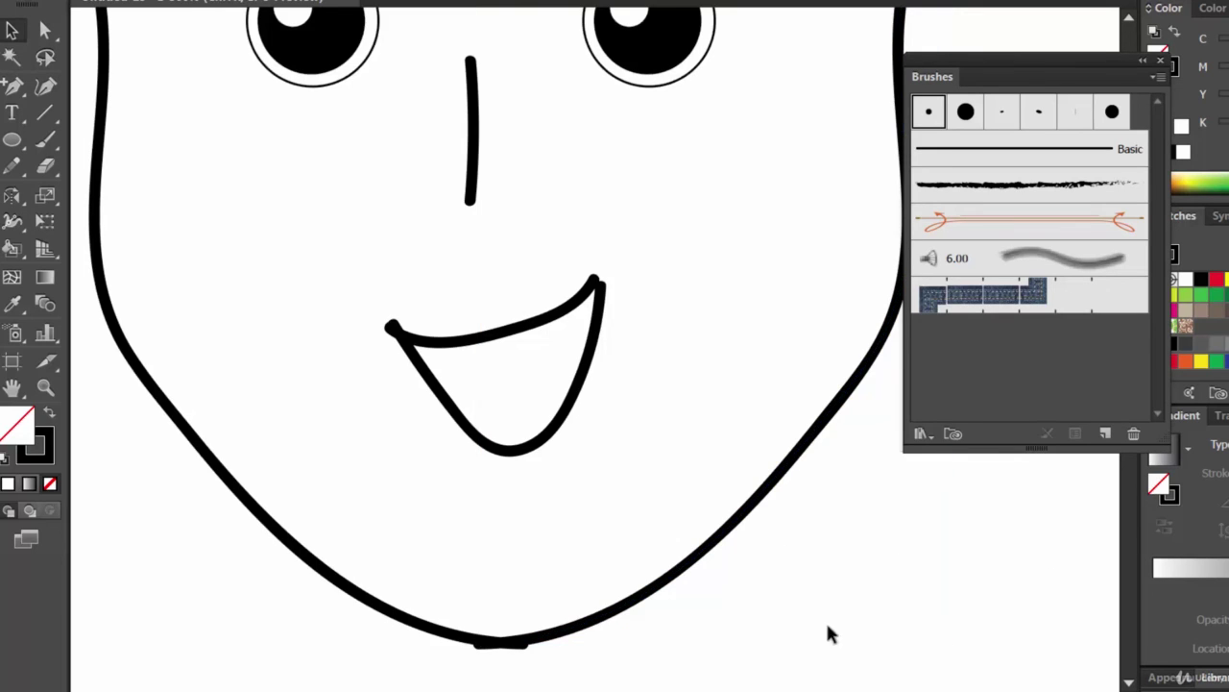
{"action": "left_click", "coordinate": [534, 631]}
{"action": "left_click", "coordinate": [521, 682]}
Add one anchor point to the left outline and one to the right outline, each slightly outside the overlapping chin ends.
{"action": "left_click", "coordinate": [51, 37]}
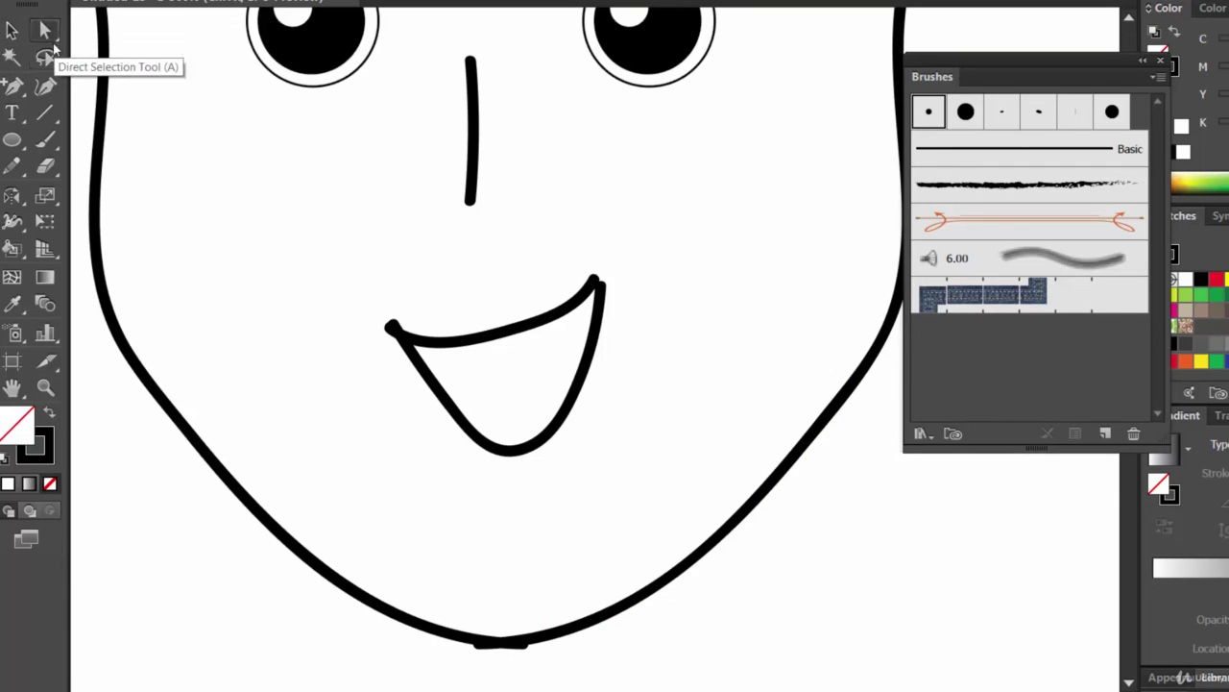
{"action": "left_click", "coordinate": [12, 89]}
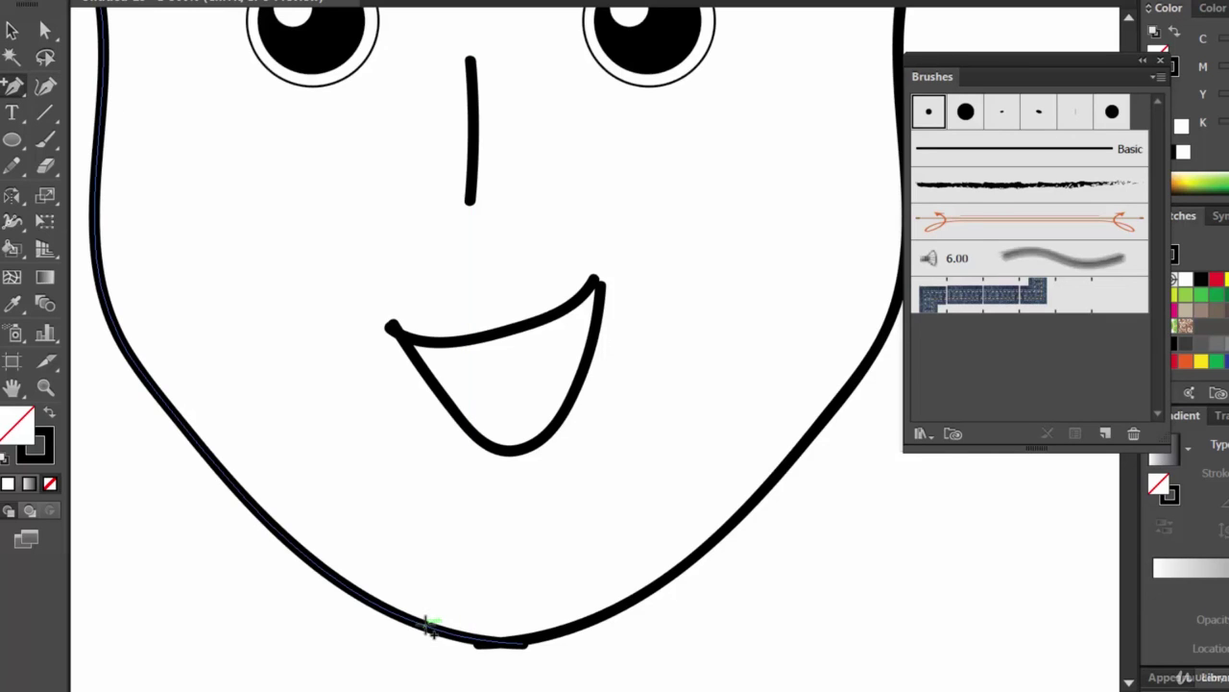
{"action": "key", "text": "ctrl+plus"}
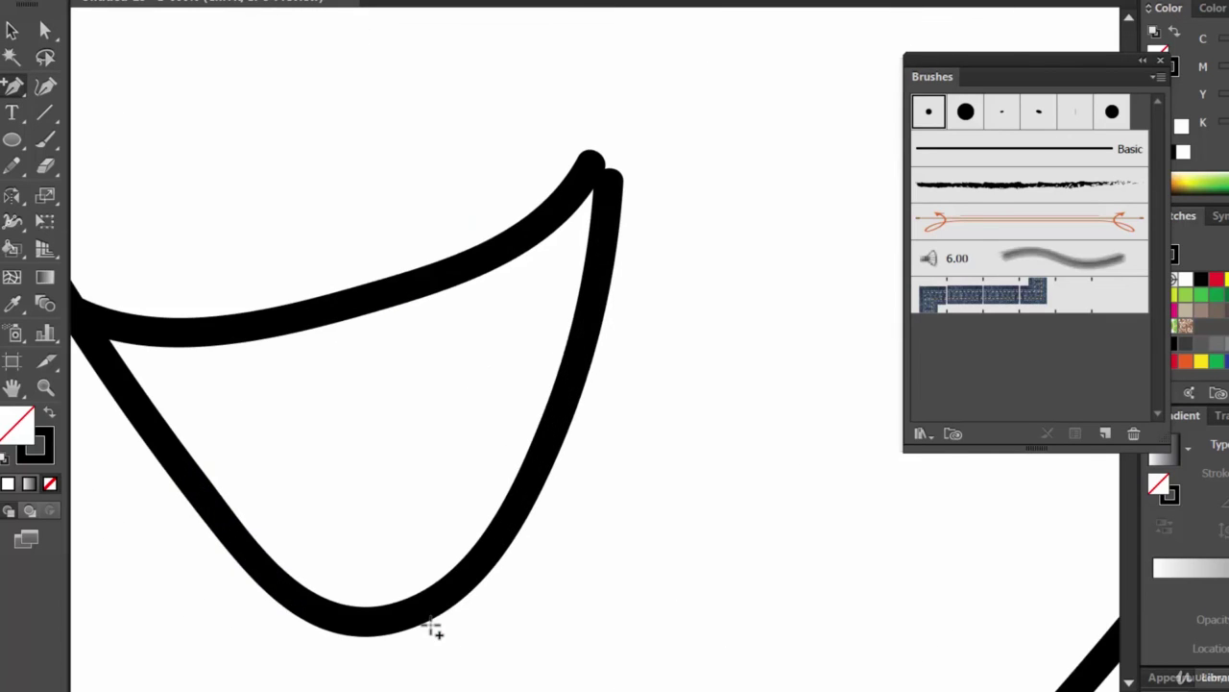
{"action": "scroll", "coordinate": [554, 308], "scroll_direction": "down", "scroll_amount": 10}
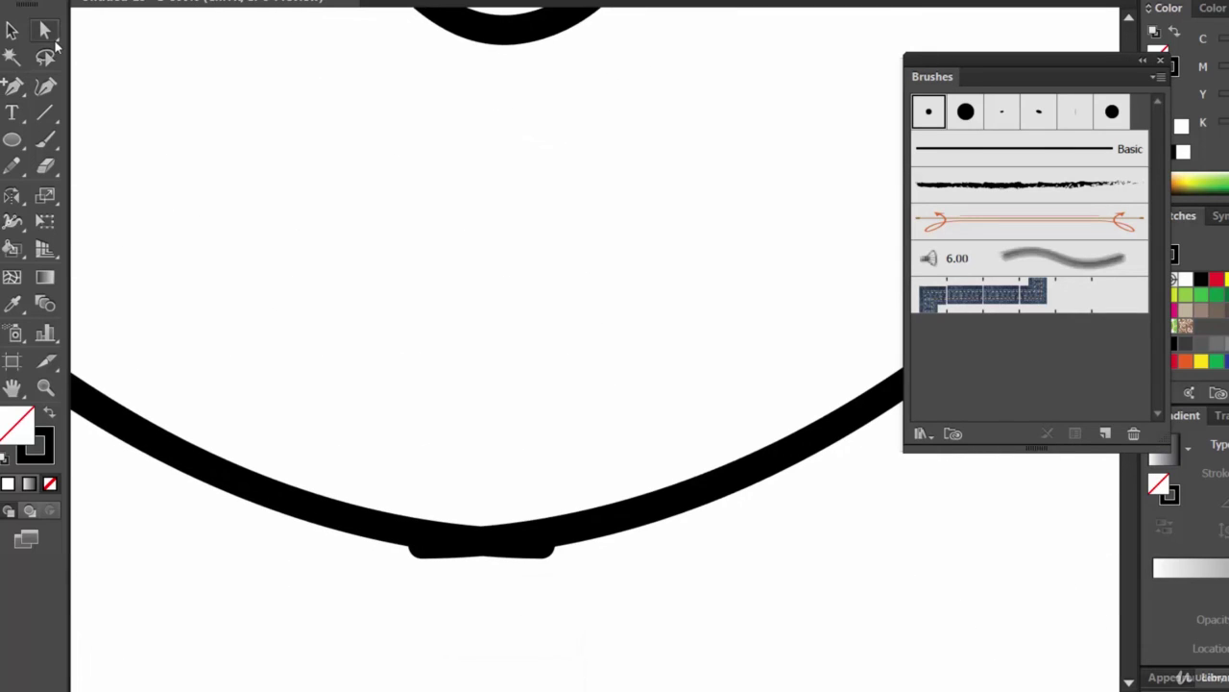
{"action": "left_click", "coordinate": [45, 30]}
{"action": "left_click_drag", "start_coordinate": [273, 374], "coordinate": [738, 666]}
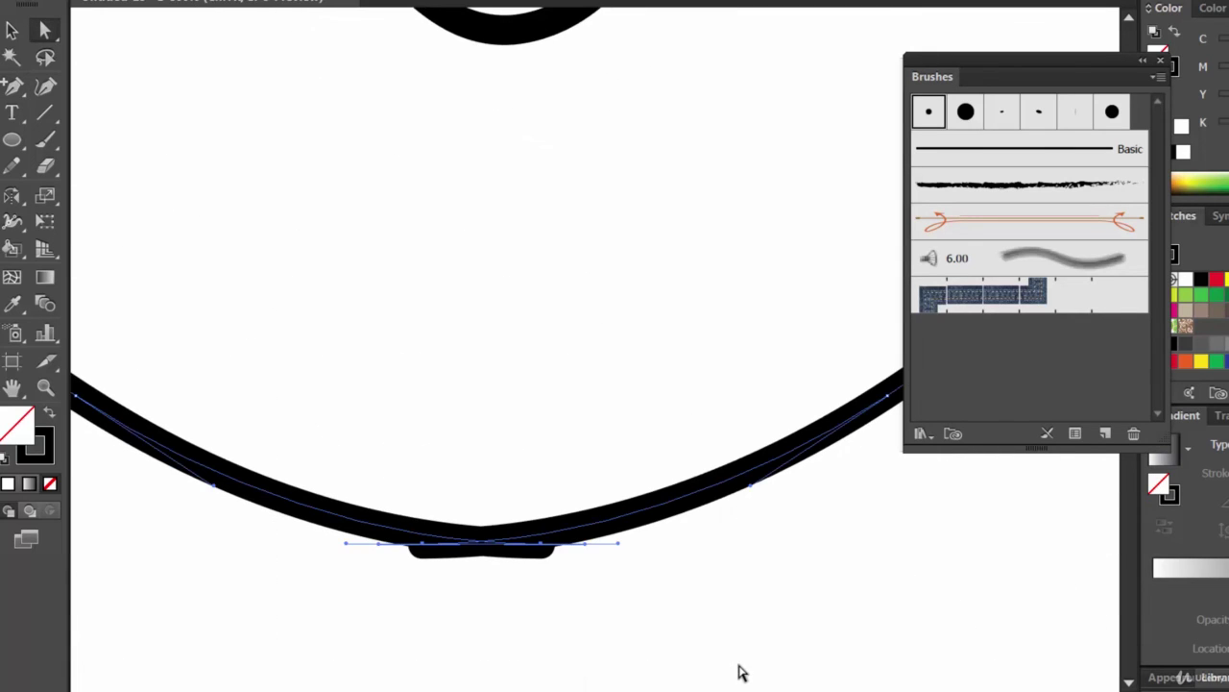
{"action": "left_click", "coordinate": [15, 88]}
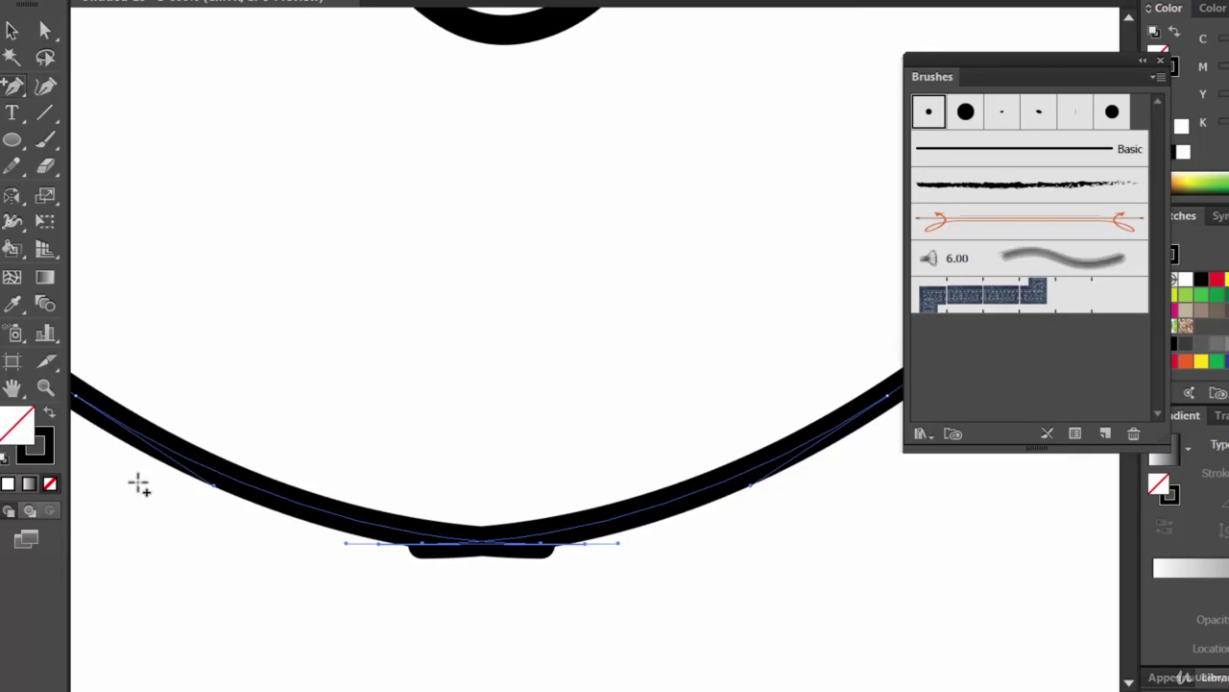
{"action": "left_click", "coordinate": [280, 494]}
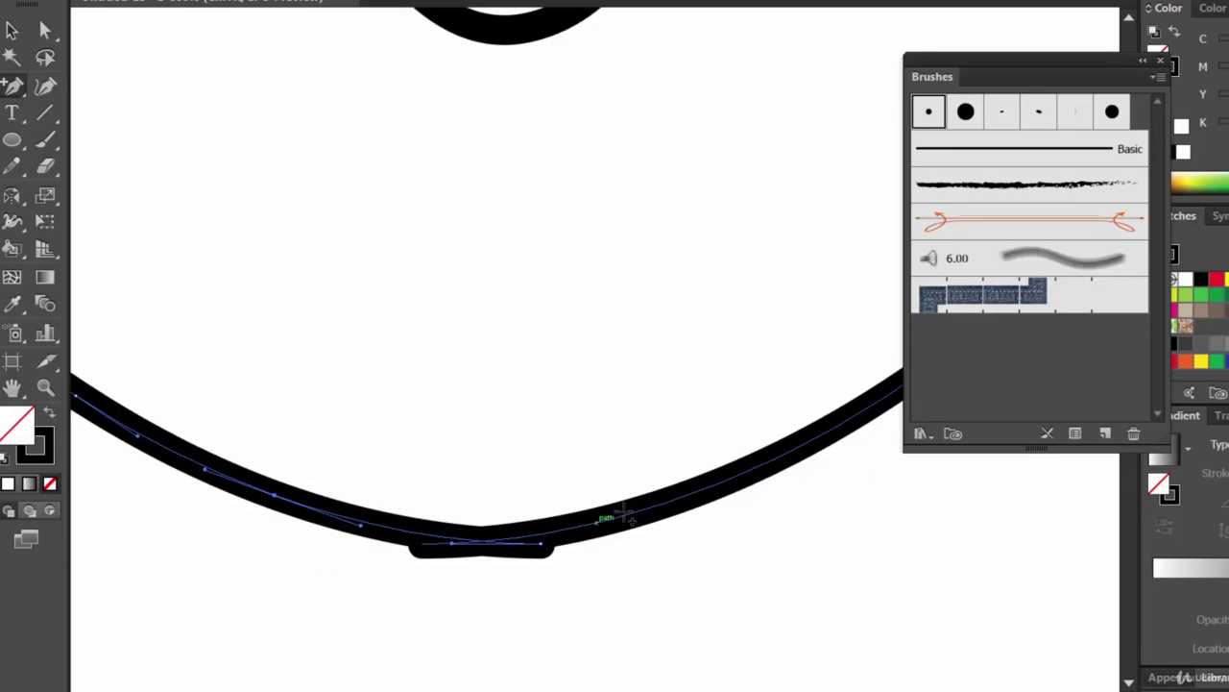
{"action": "left_click", "coordinate": [682, 496]}
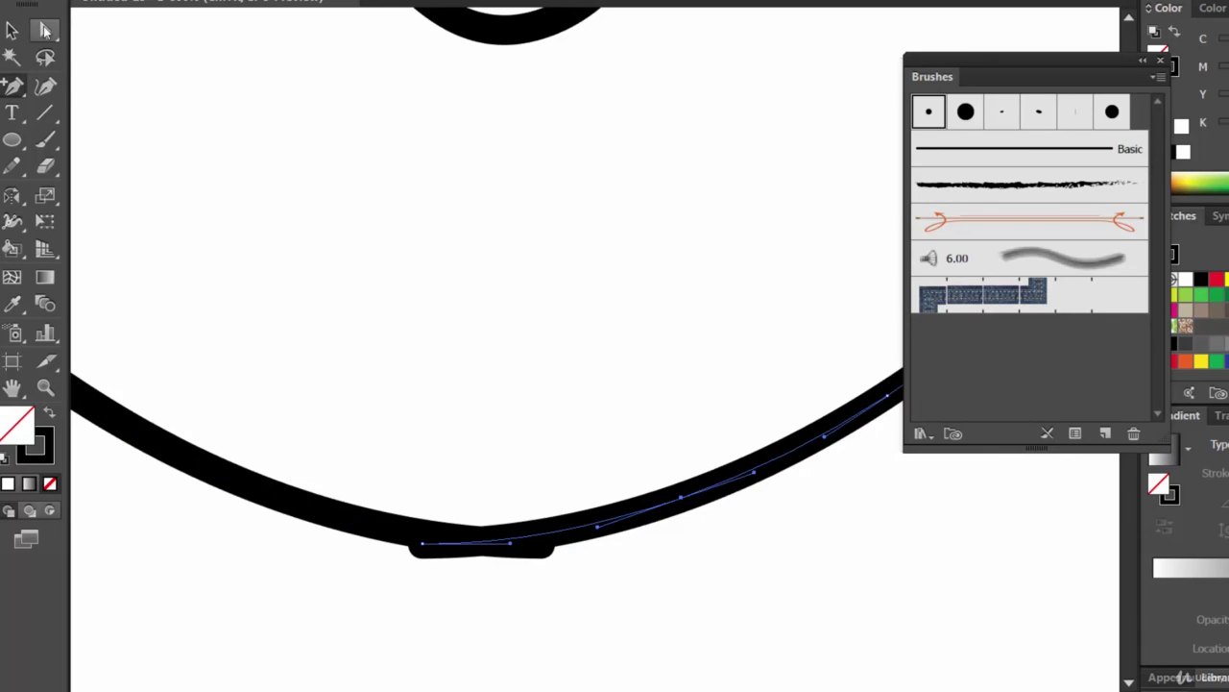
Delete the overlapping chin segments of both face outlines and the two stray end points left between them.
{"action": "left_click", "coordinate": [45, 31]}
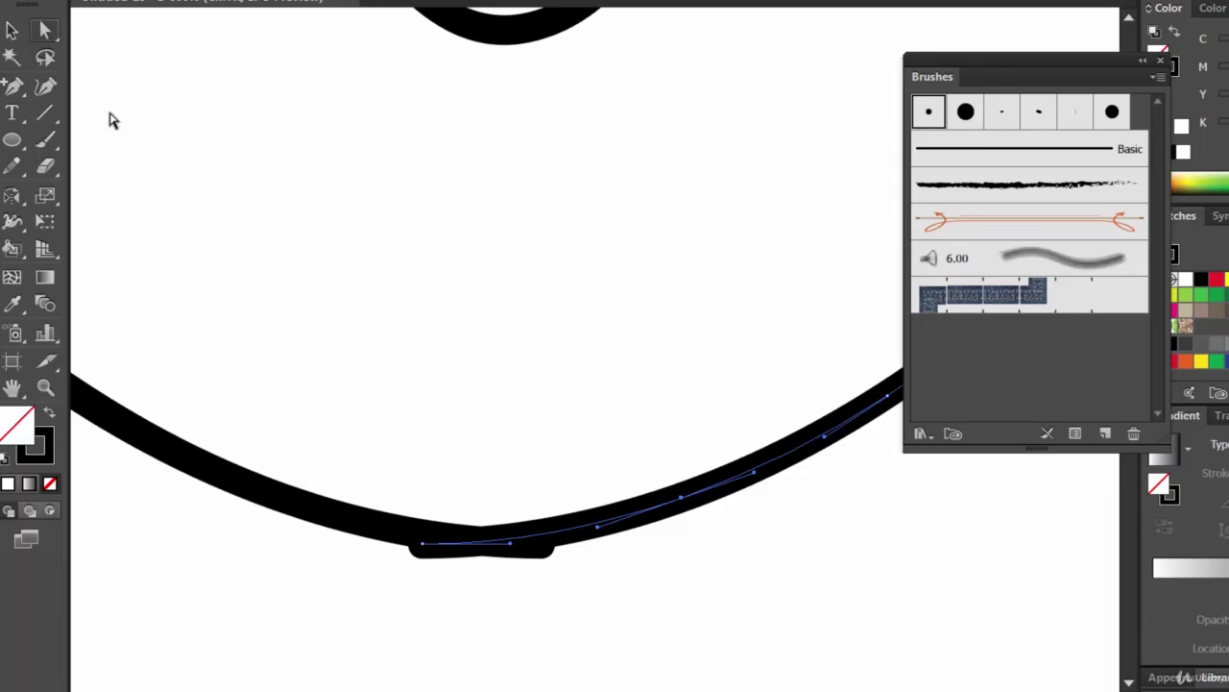
{"action": "left_click", "coordinate": [608, 596]}
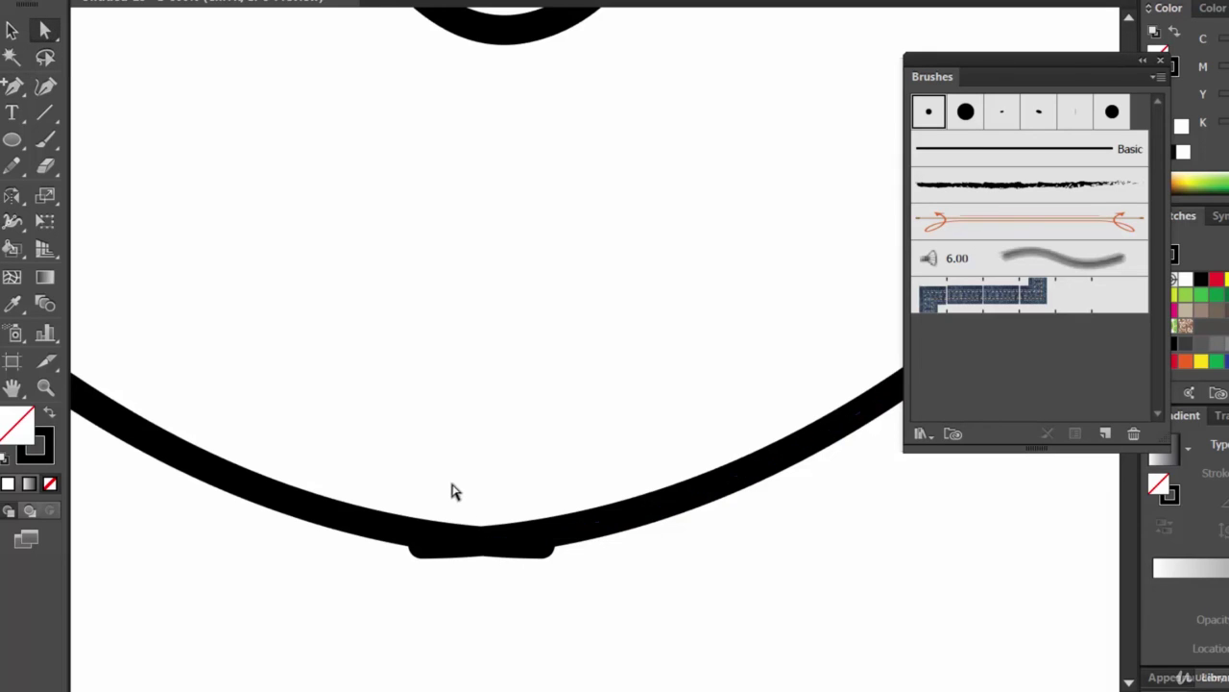
{"action": "left_click_drag", "start_coordinate": [447, 476], "coordinate": [529, 616]}
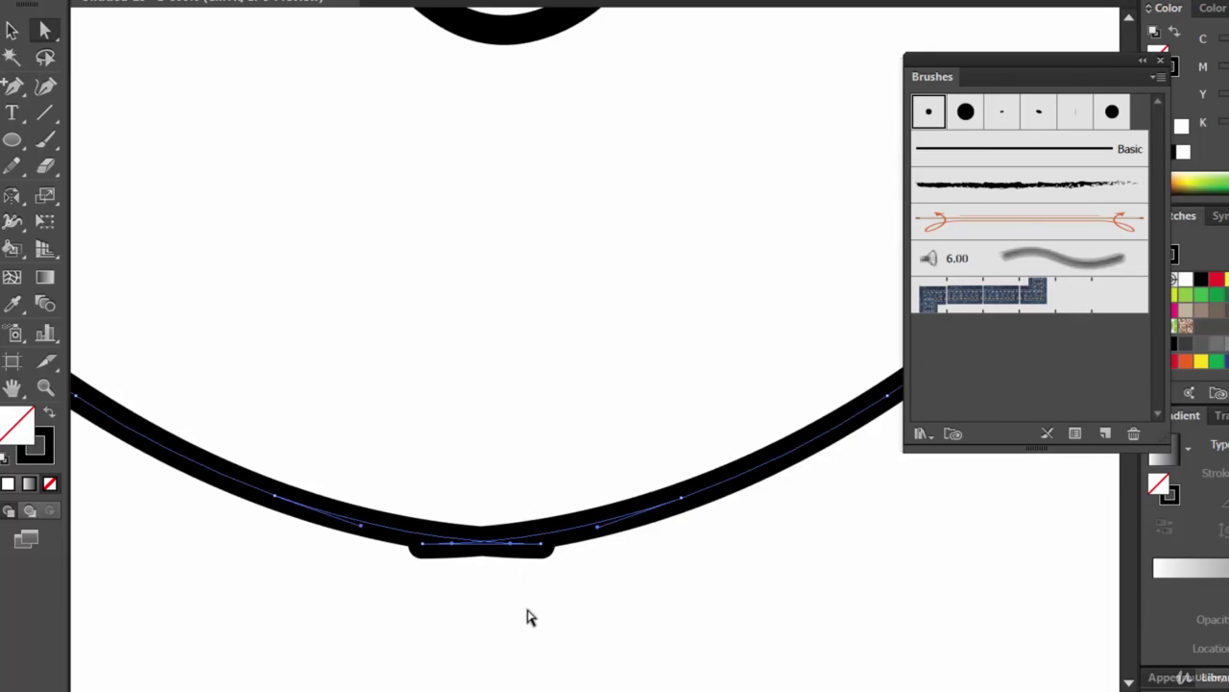
{"action": "key", "text": "Delete"}
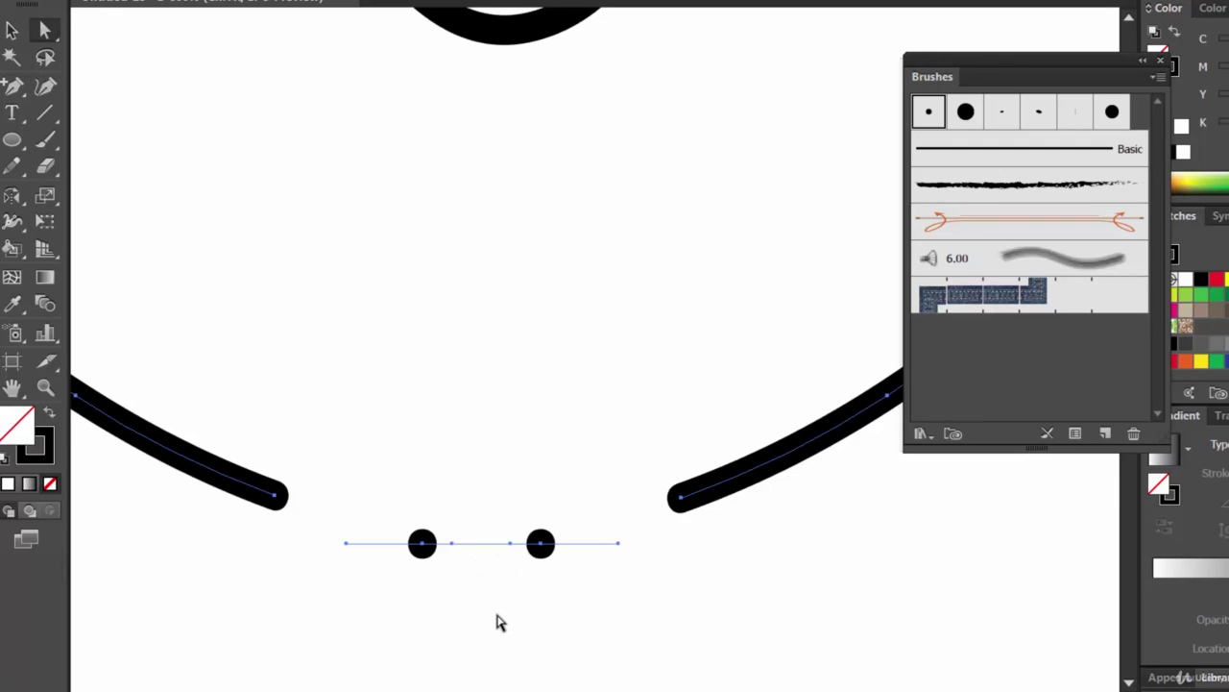
{"action": "left_click_drag", "start_coordinate": [537, 586], "coordinate": [603, 645]}
{"action": "key", "text": "Delete"}
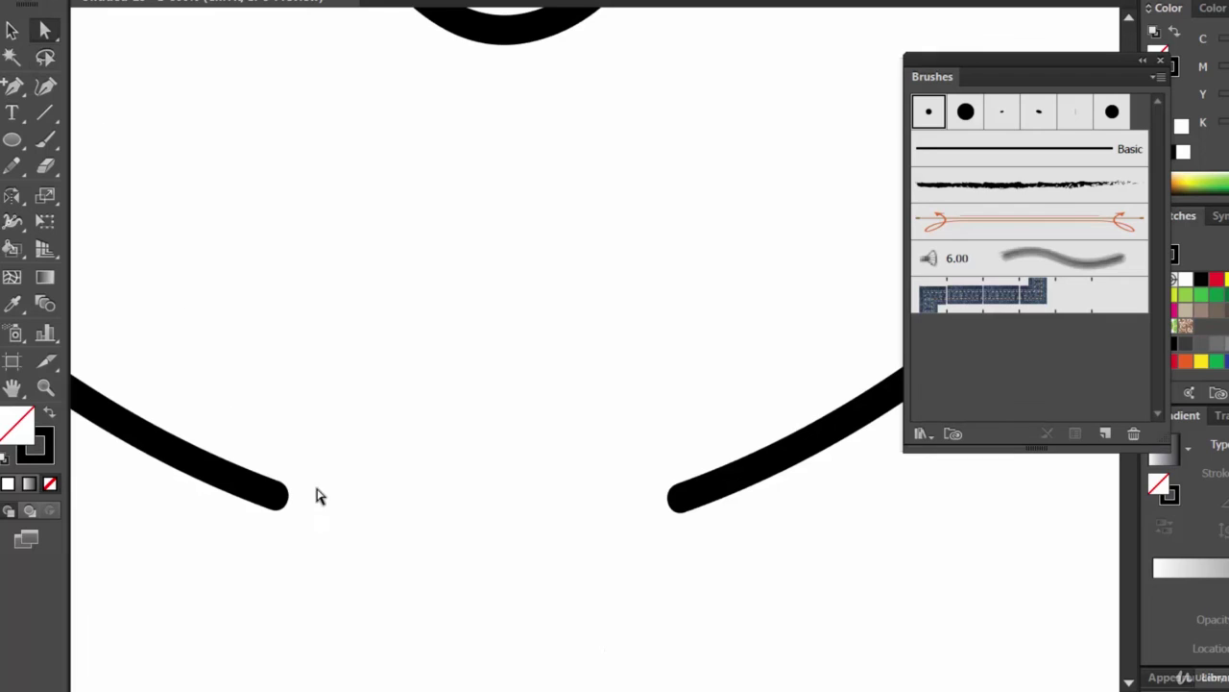
Select both open outline ends, try a curved brush stroke across the chin gap, and undo that stroke.
{"action": "left_click_drag", "start_coordinate": [204, 333], "coordinate": [798, 632]}
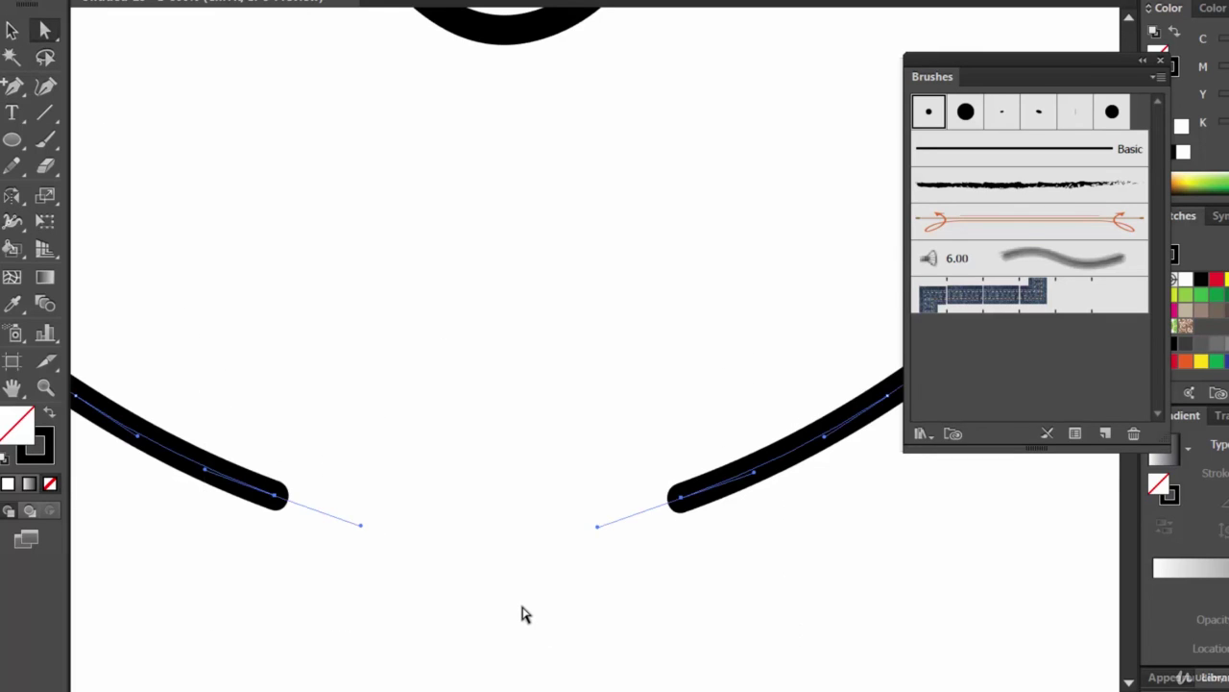
{"action": "left_click", "coordinate": [44, 139]}
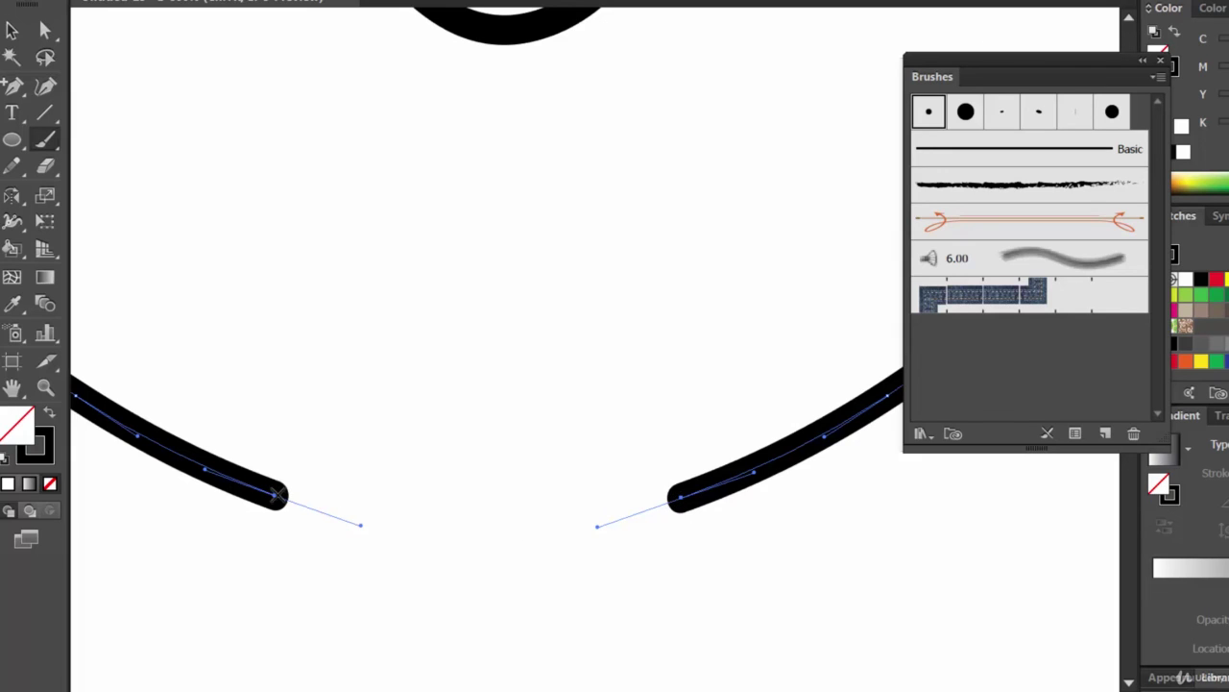
{"action": "mouse_move", "coordinate": [277, 494]}
{"action": "left_mouse_down"}
{"action": "mouse_move", "coordinate": [327, 518]}
{"action": "mouse_move", "coordinate": [424, 528]}
{"action": "mouse_move", "coordinate": [604, 519]}
{"action": "mouse_move", "coordinate": [684, 500]}
{"action": "left_mouse_up"}
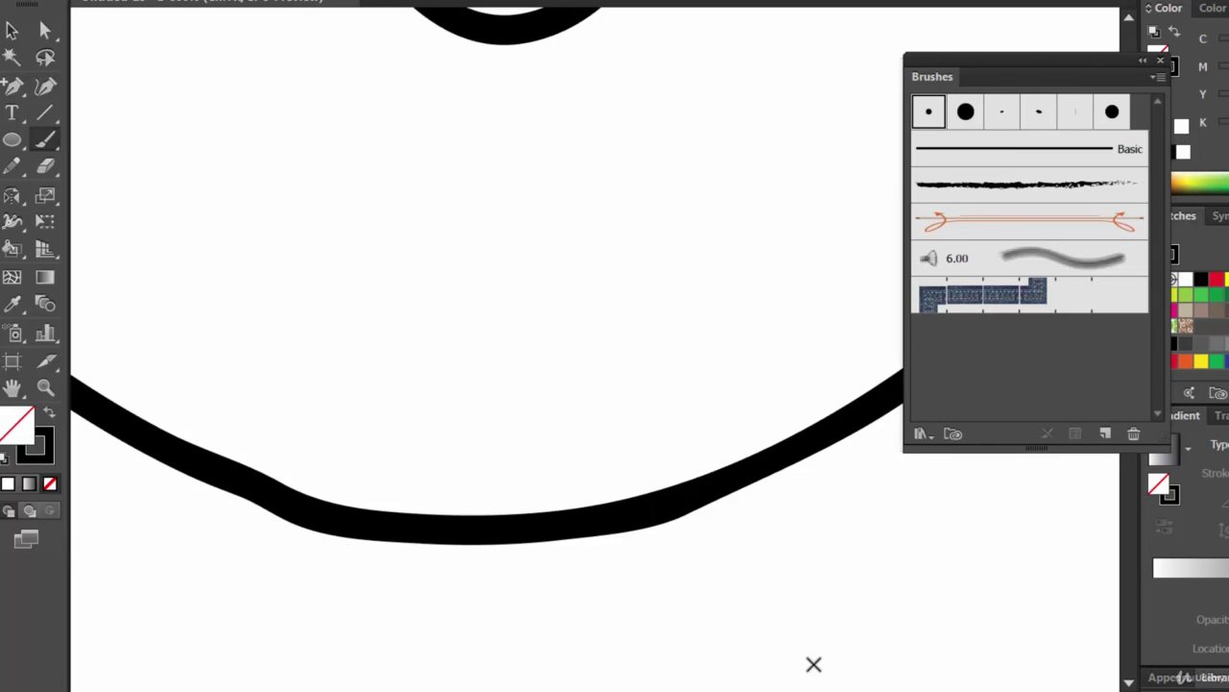
{"action": "key", "text": "ctrl+z"}
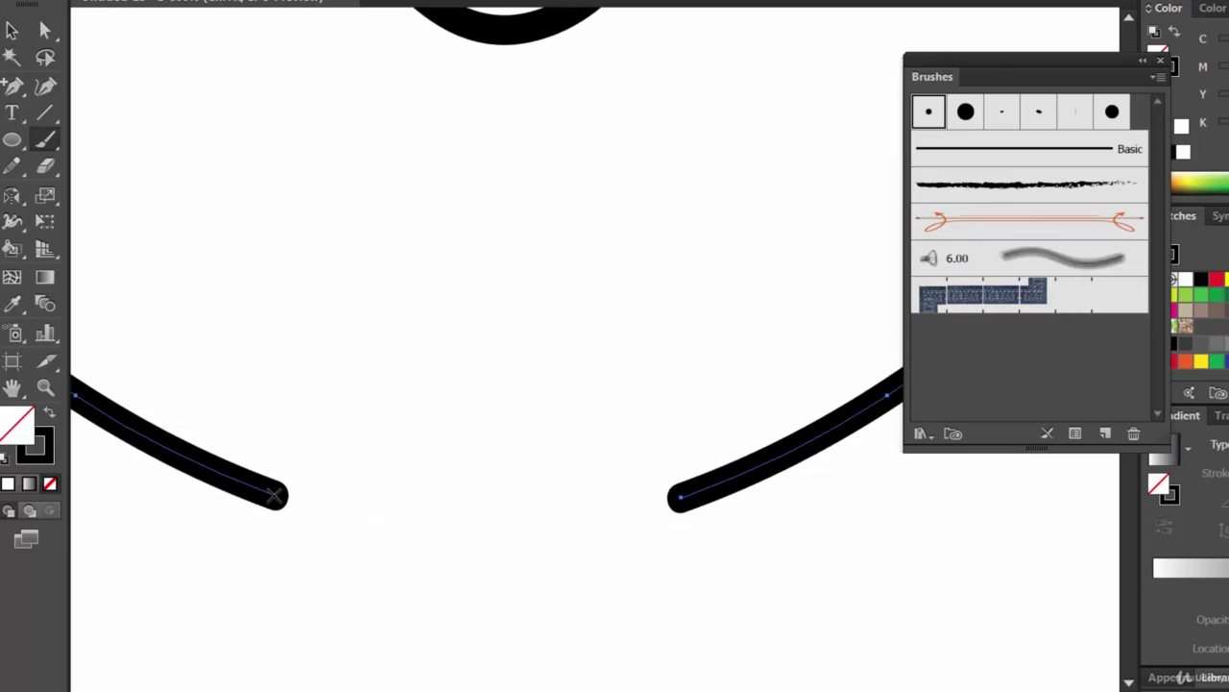
Repaint the chin with a shallow brush stroke from the left outline's open end to the right outline's, and show the whole face.
{"action": "mouse_move", "coordinate": [276, 495]}
{"action": "left_mouse_down"}
{"action": "mouse_move", "coordinate": [496, 516]}
{"action": "mouse_move", "coordinate": [685, 496]}
{"action": "left_mouse_up"}
{"action": "key", "text": "ctrl+minus"}
{"action": "key", "text": "ctrl+minus"}
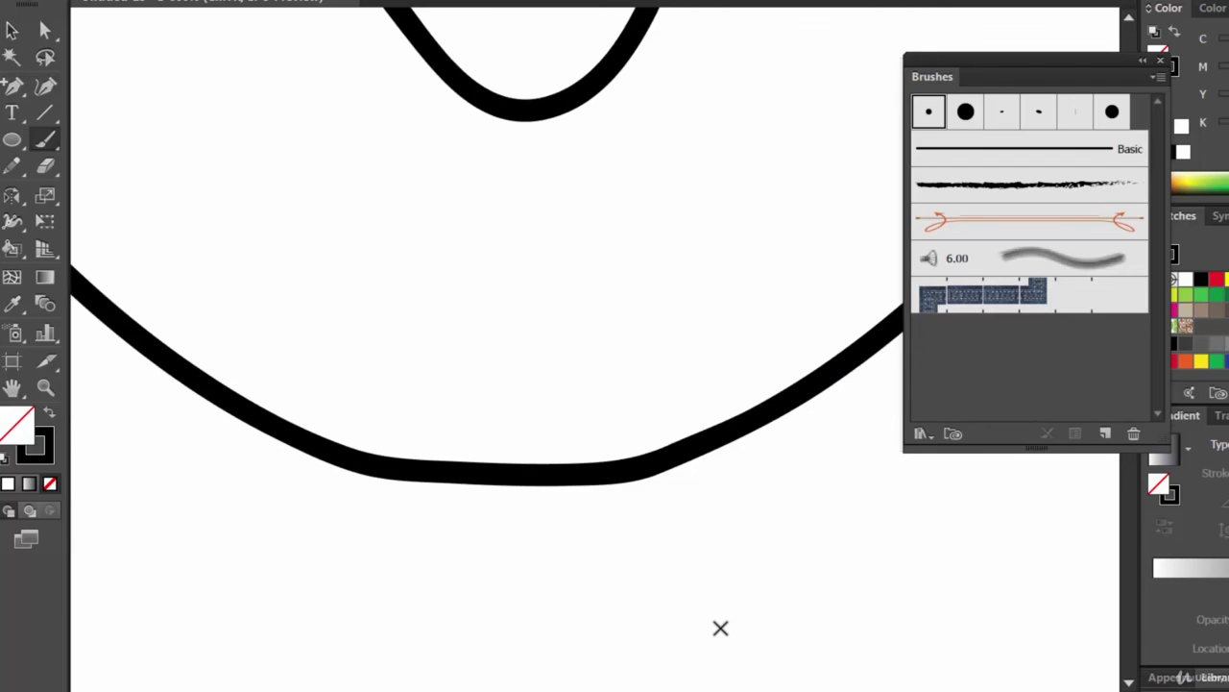
{"action": "key", "text": "ctrl+minus"}
{"action": "key", "text": "ctrl+minus"}
{"action": "key", "text": "ctrl+minus"}
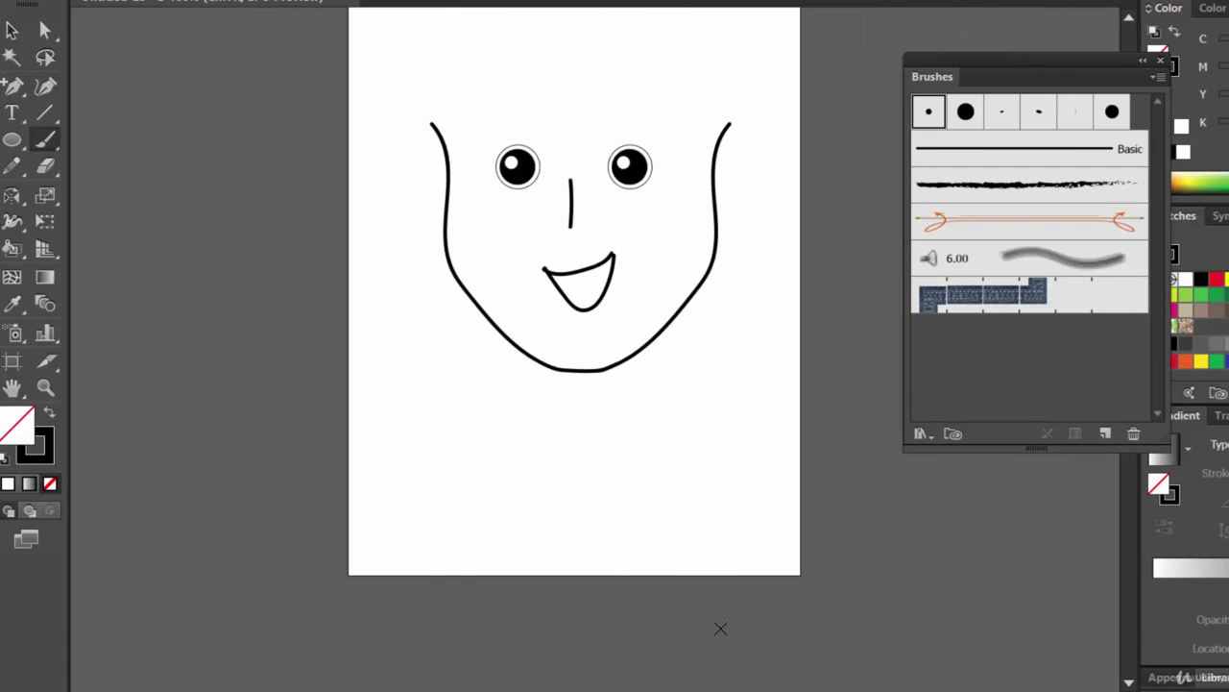